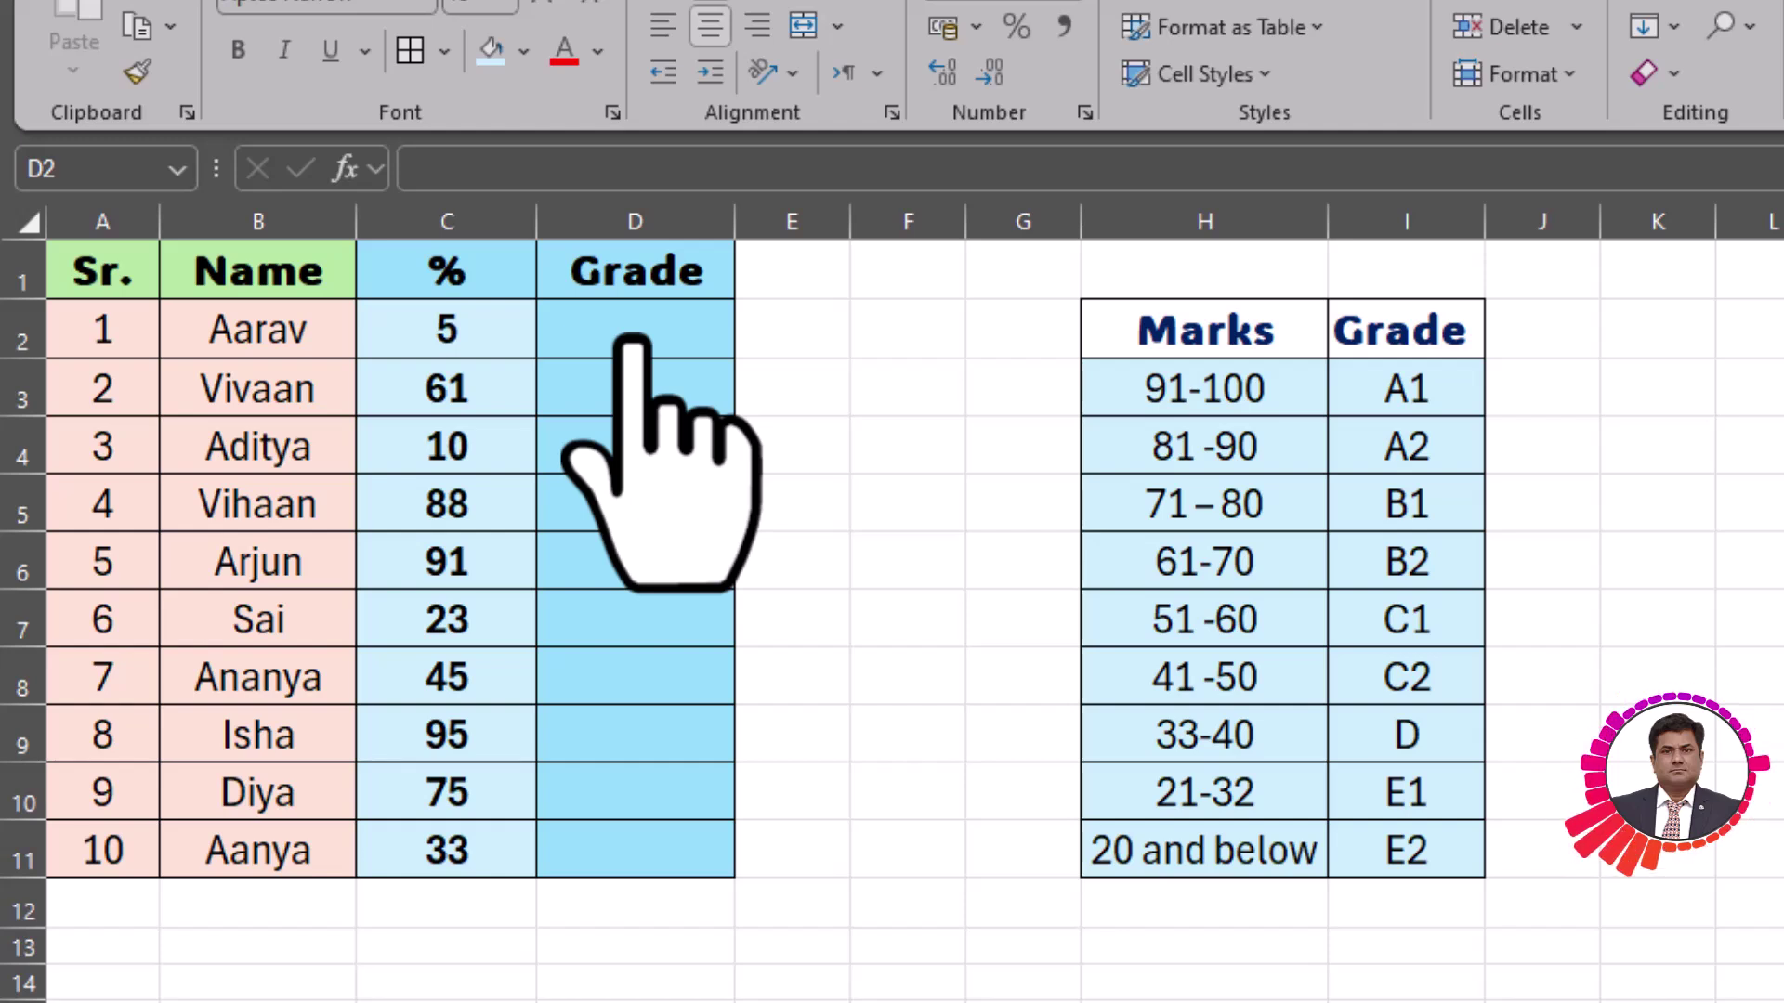
Start an IF formula in cell D2 that returns "A1" when C2>=91
double_click(635, 342)
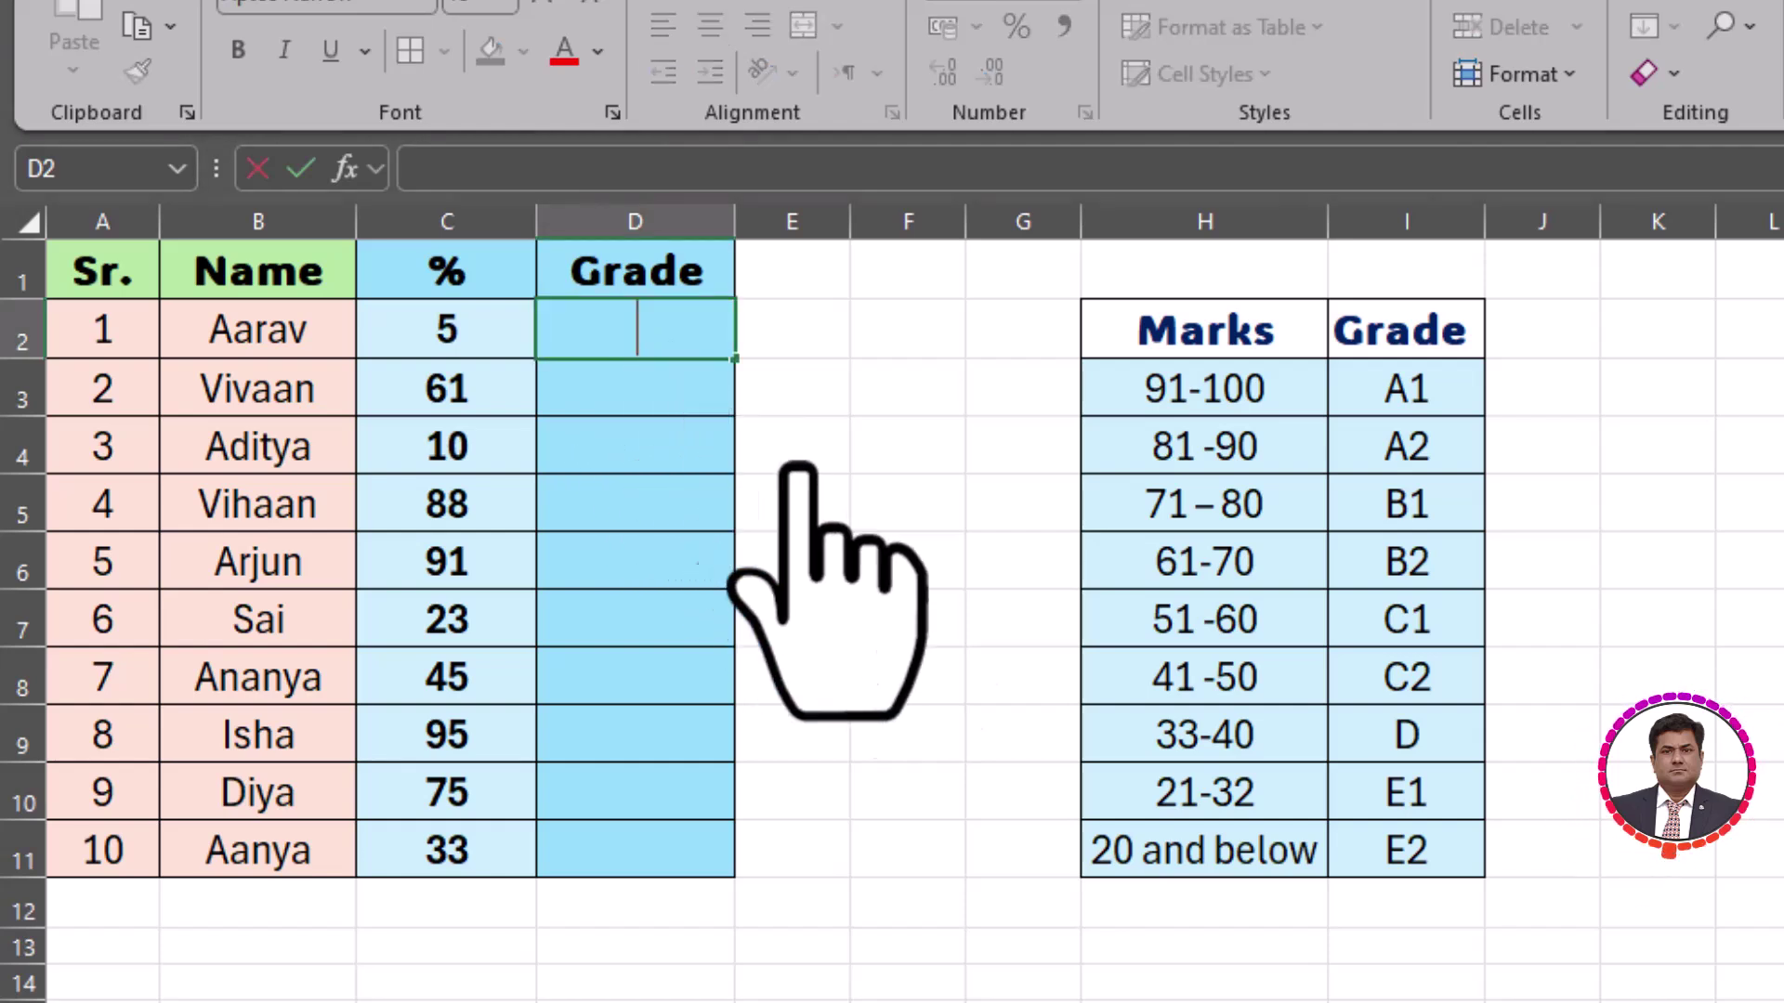
type("=")
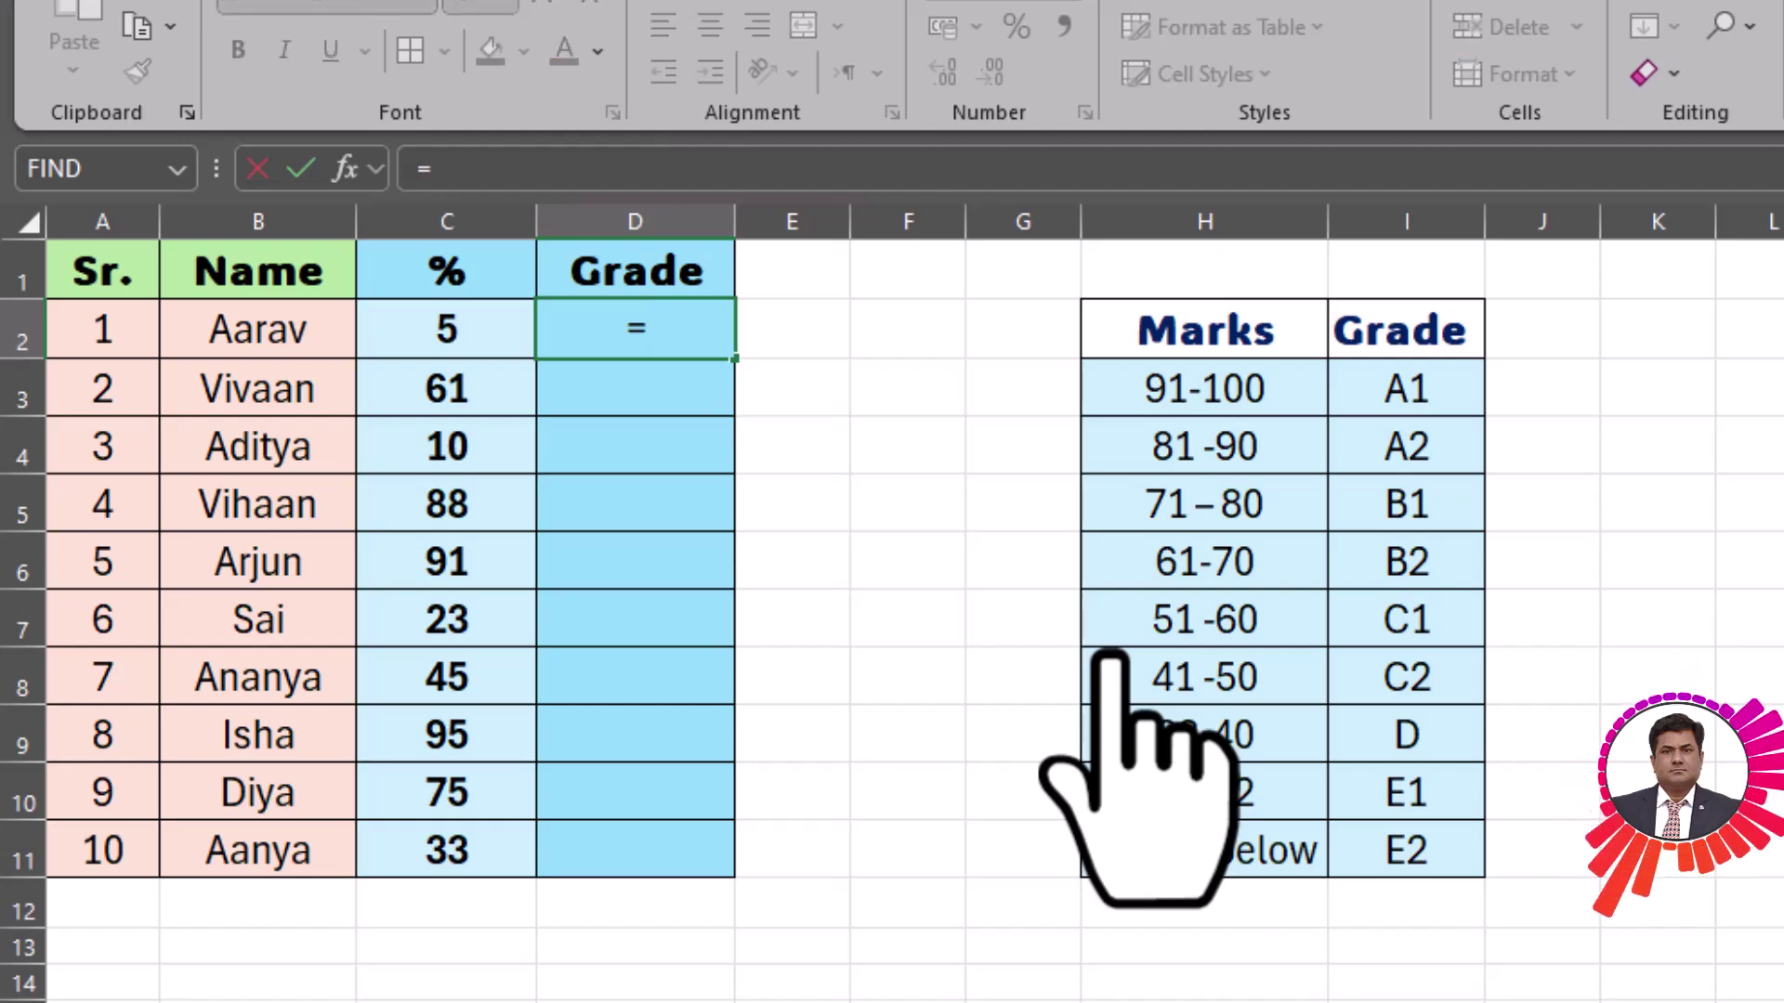
type("IF")
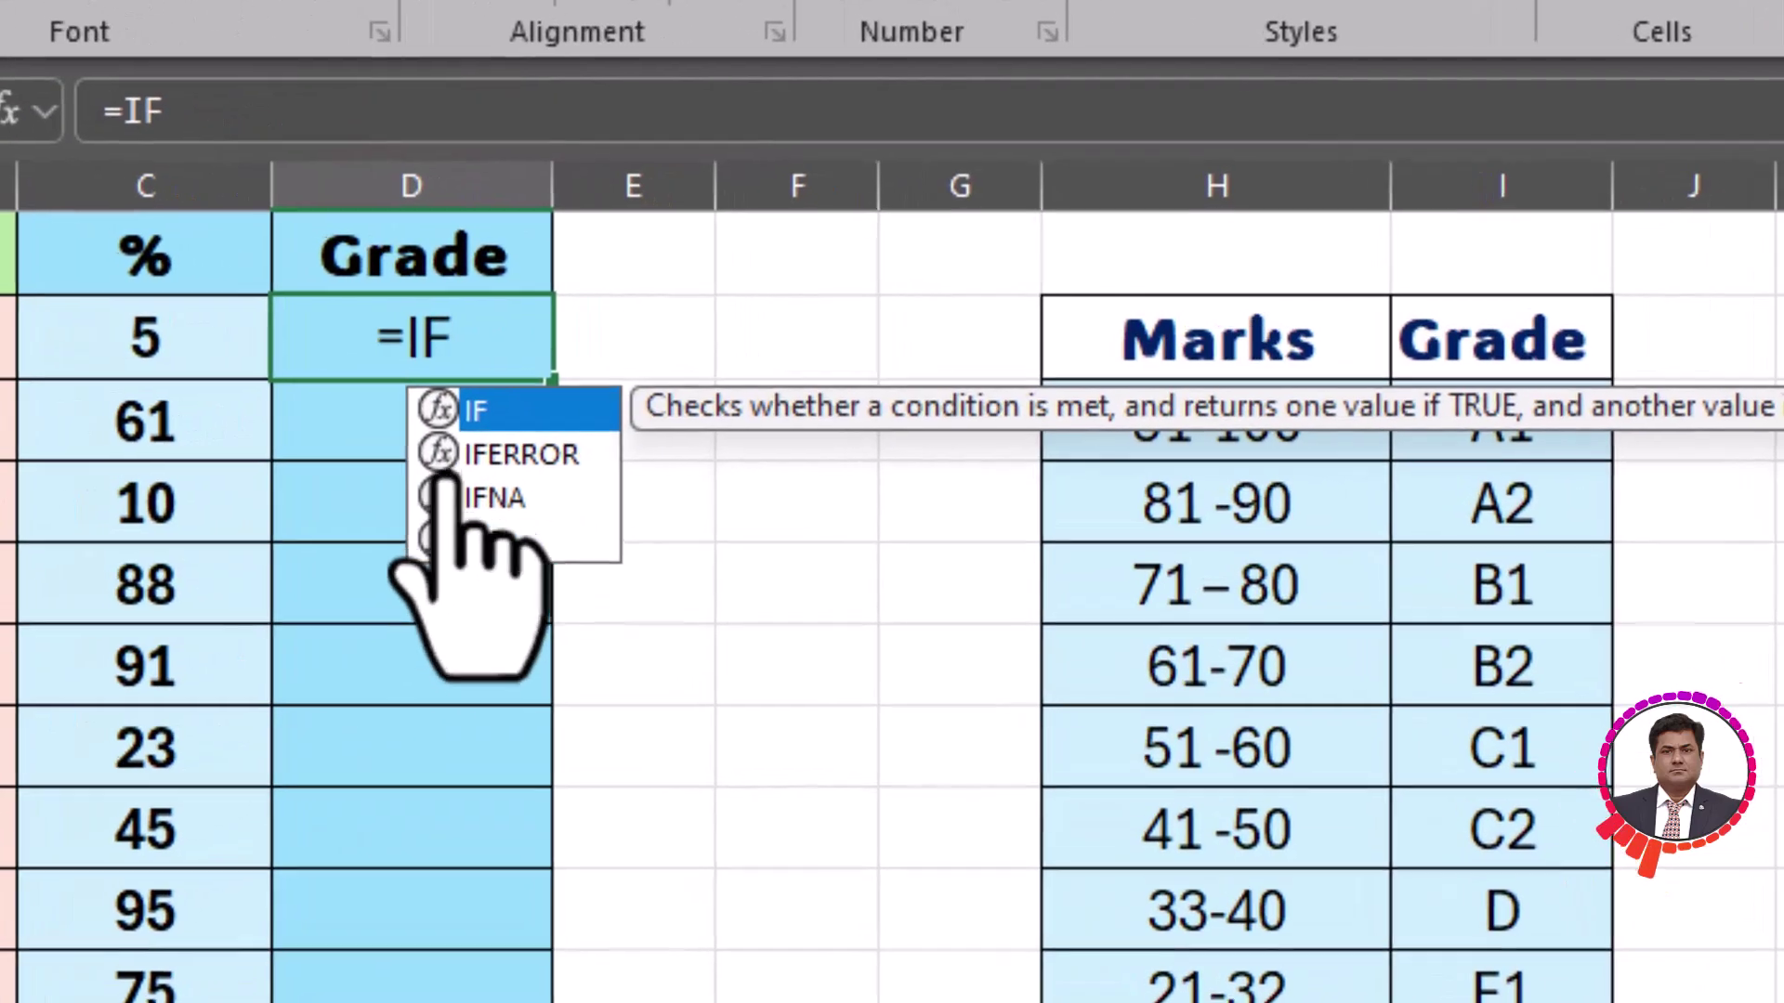
left_click(183, 122)
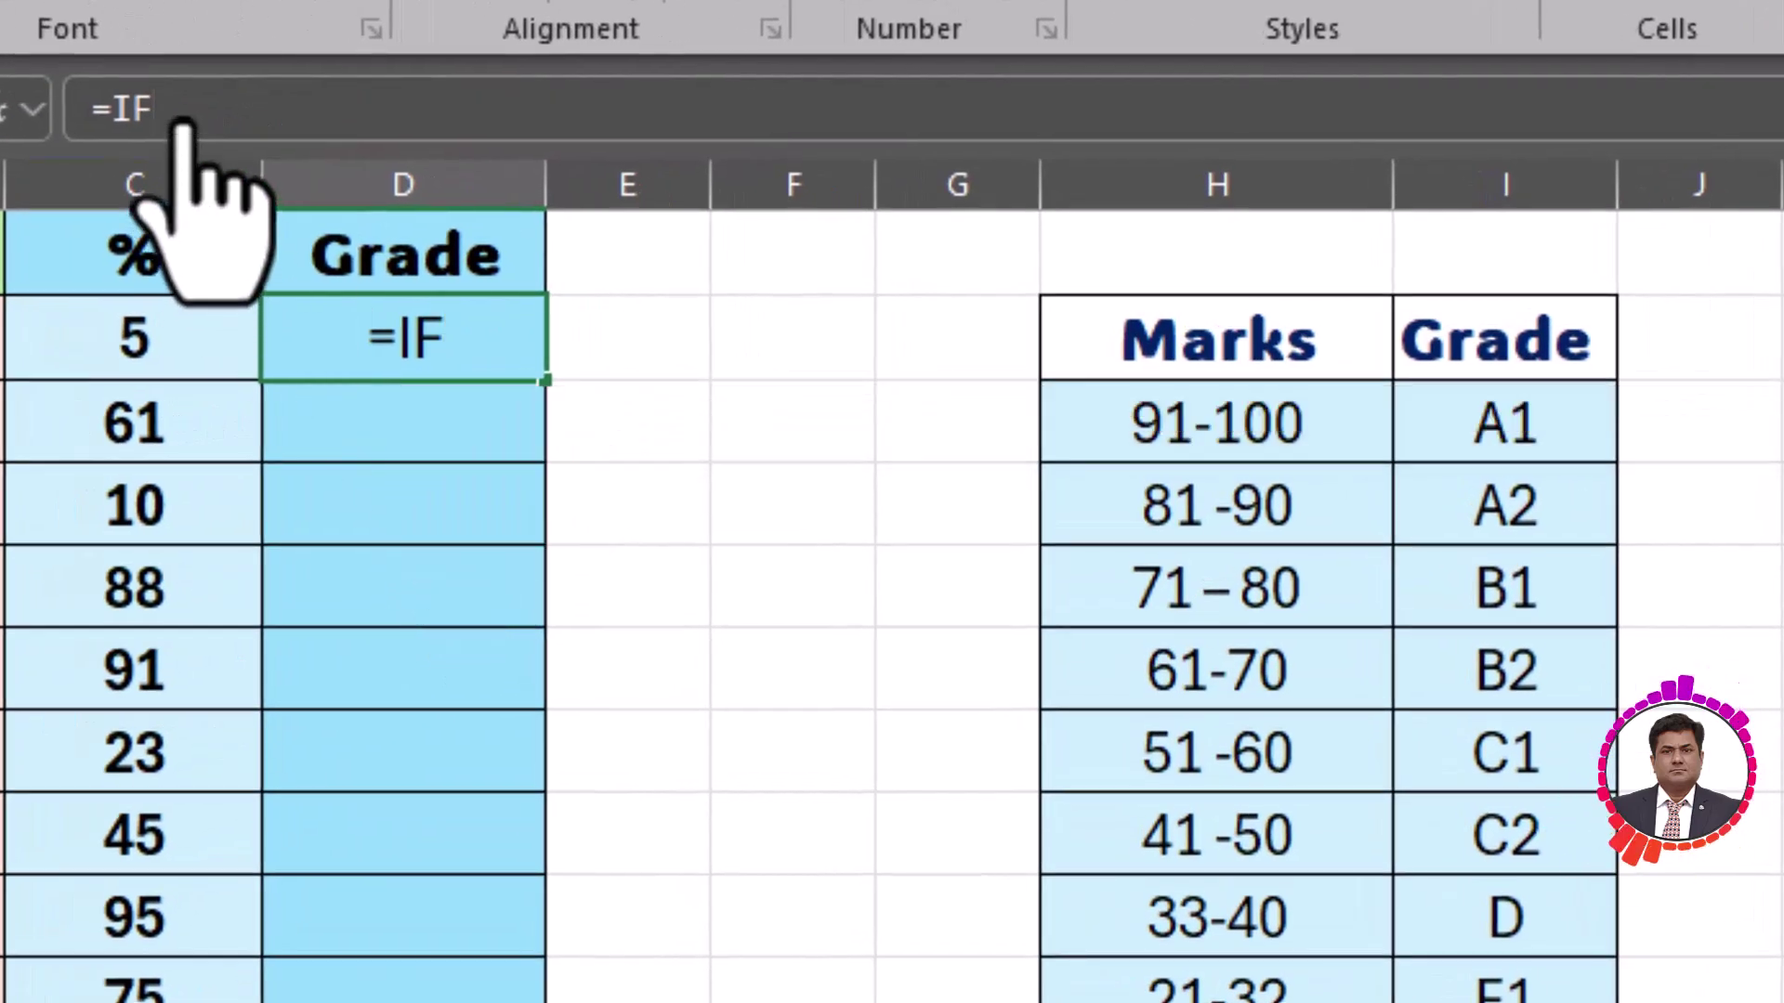
type("(")
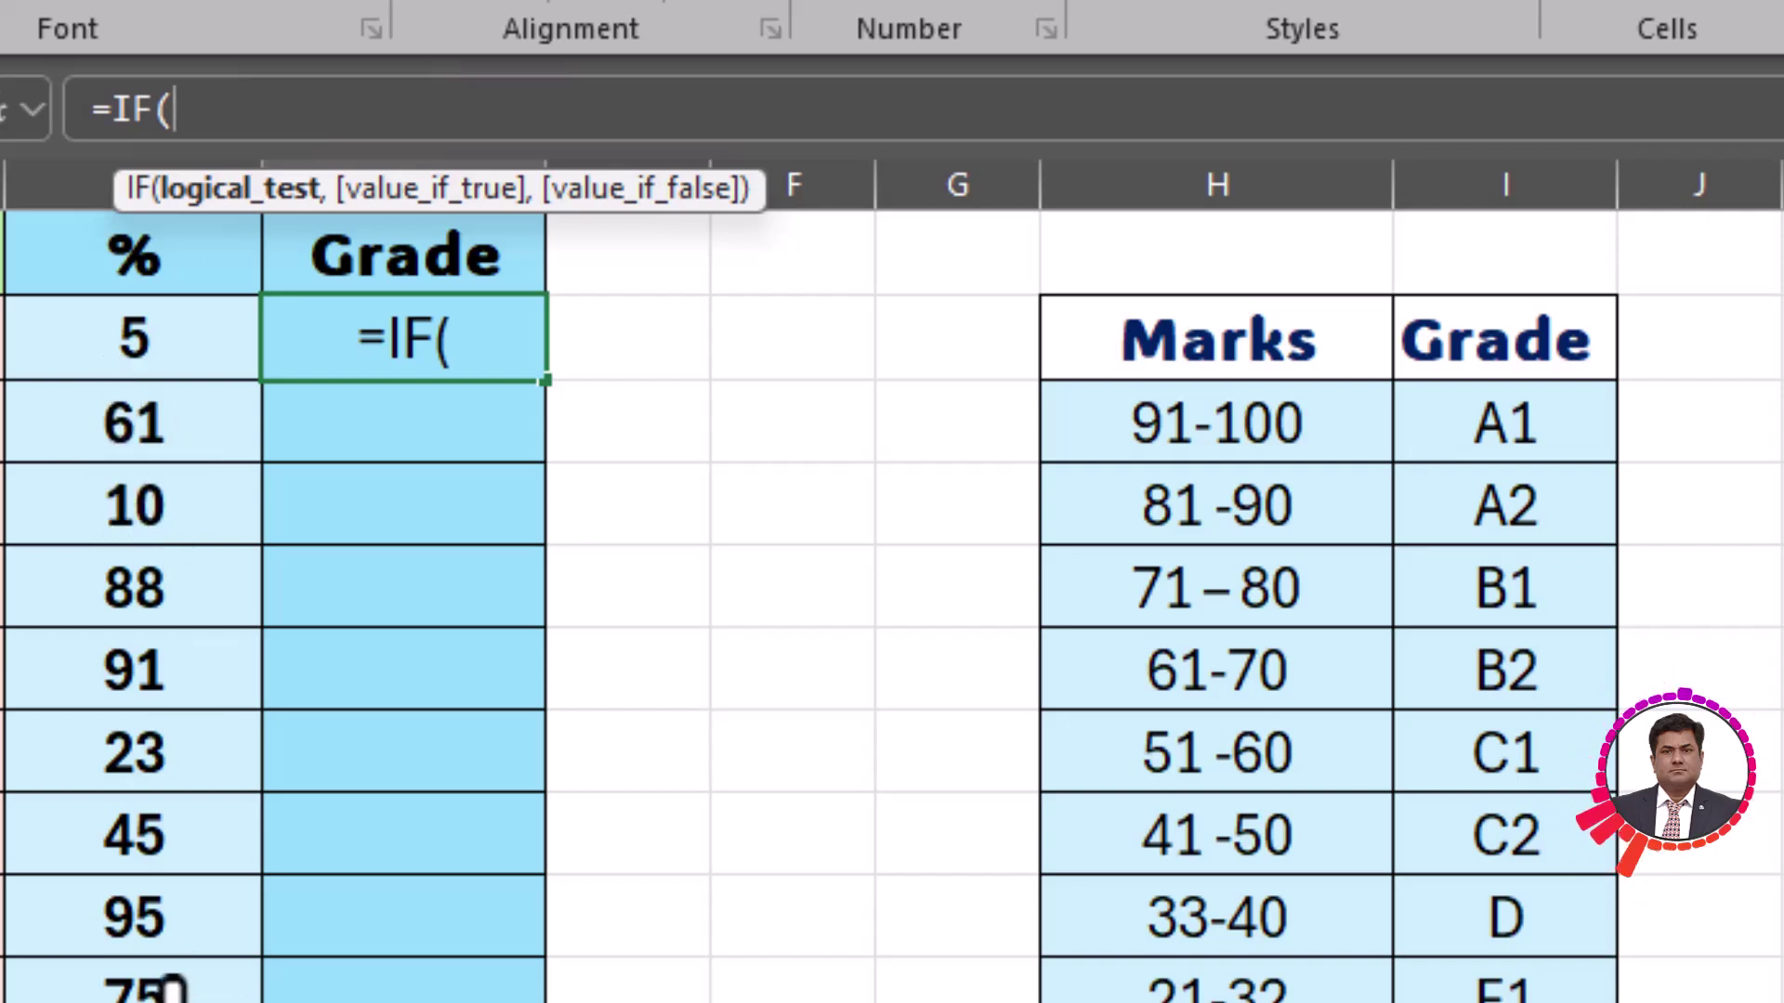
left_click(138, 363)
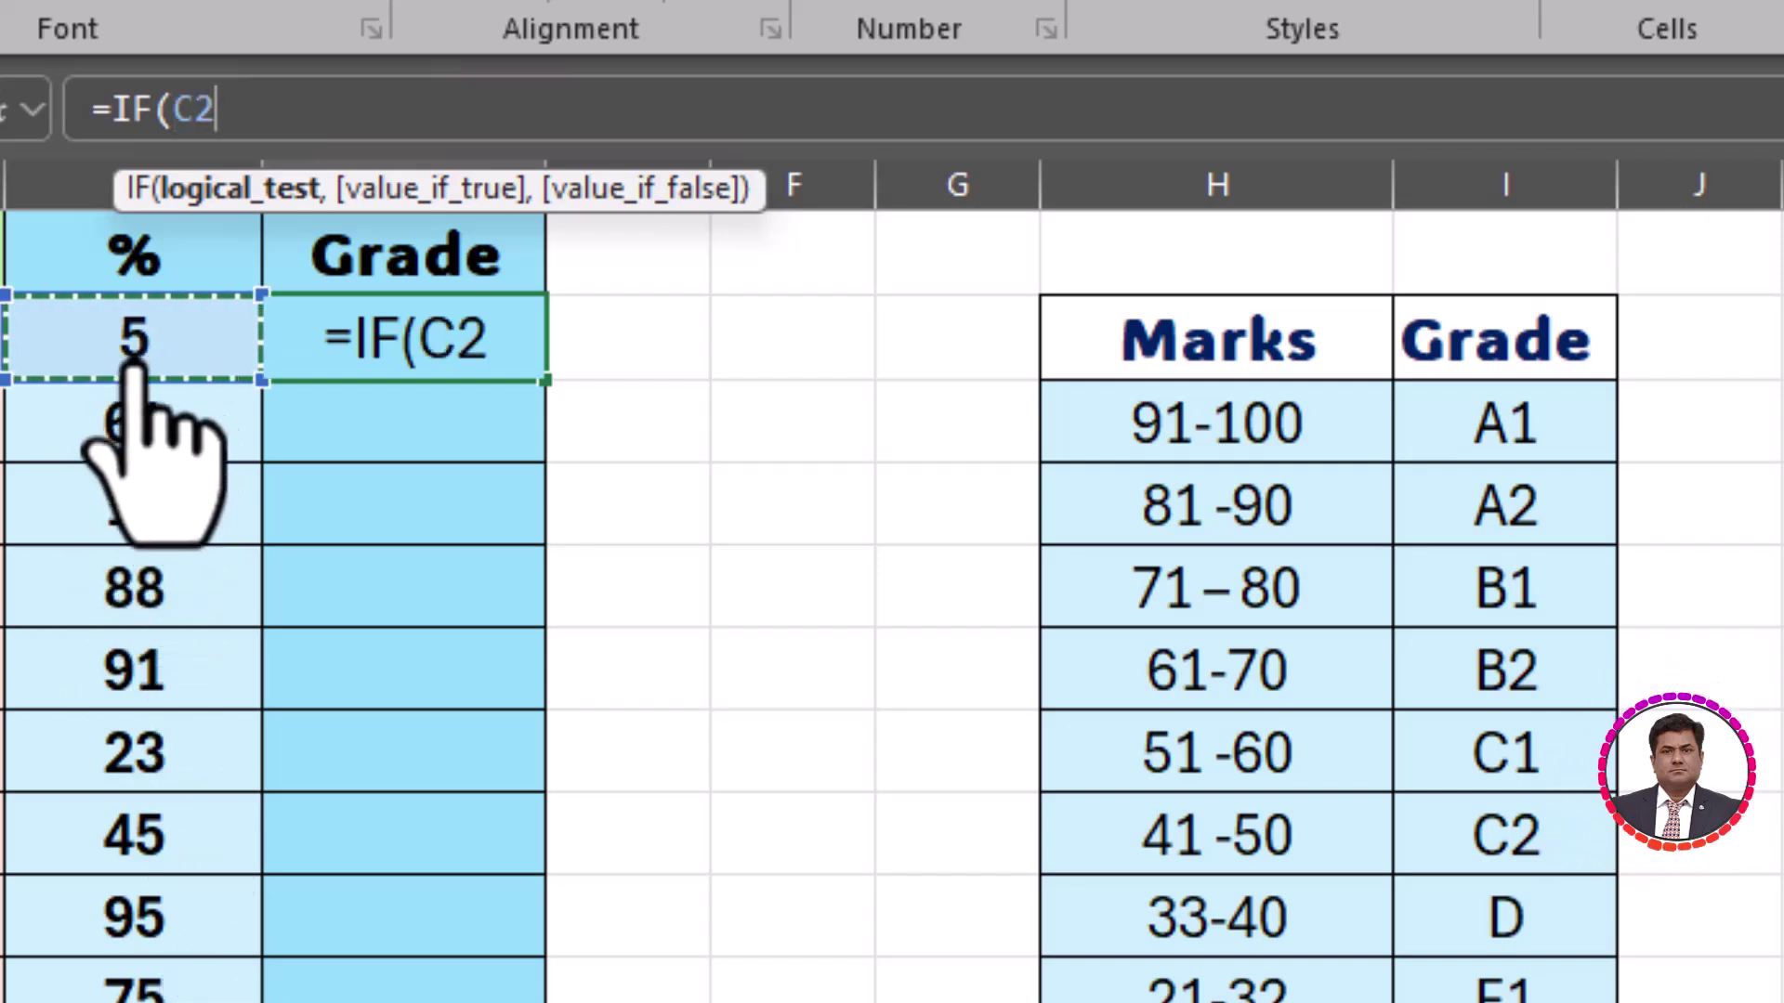
type(">=")
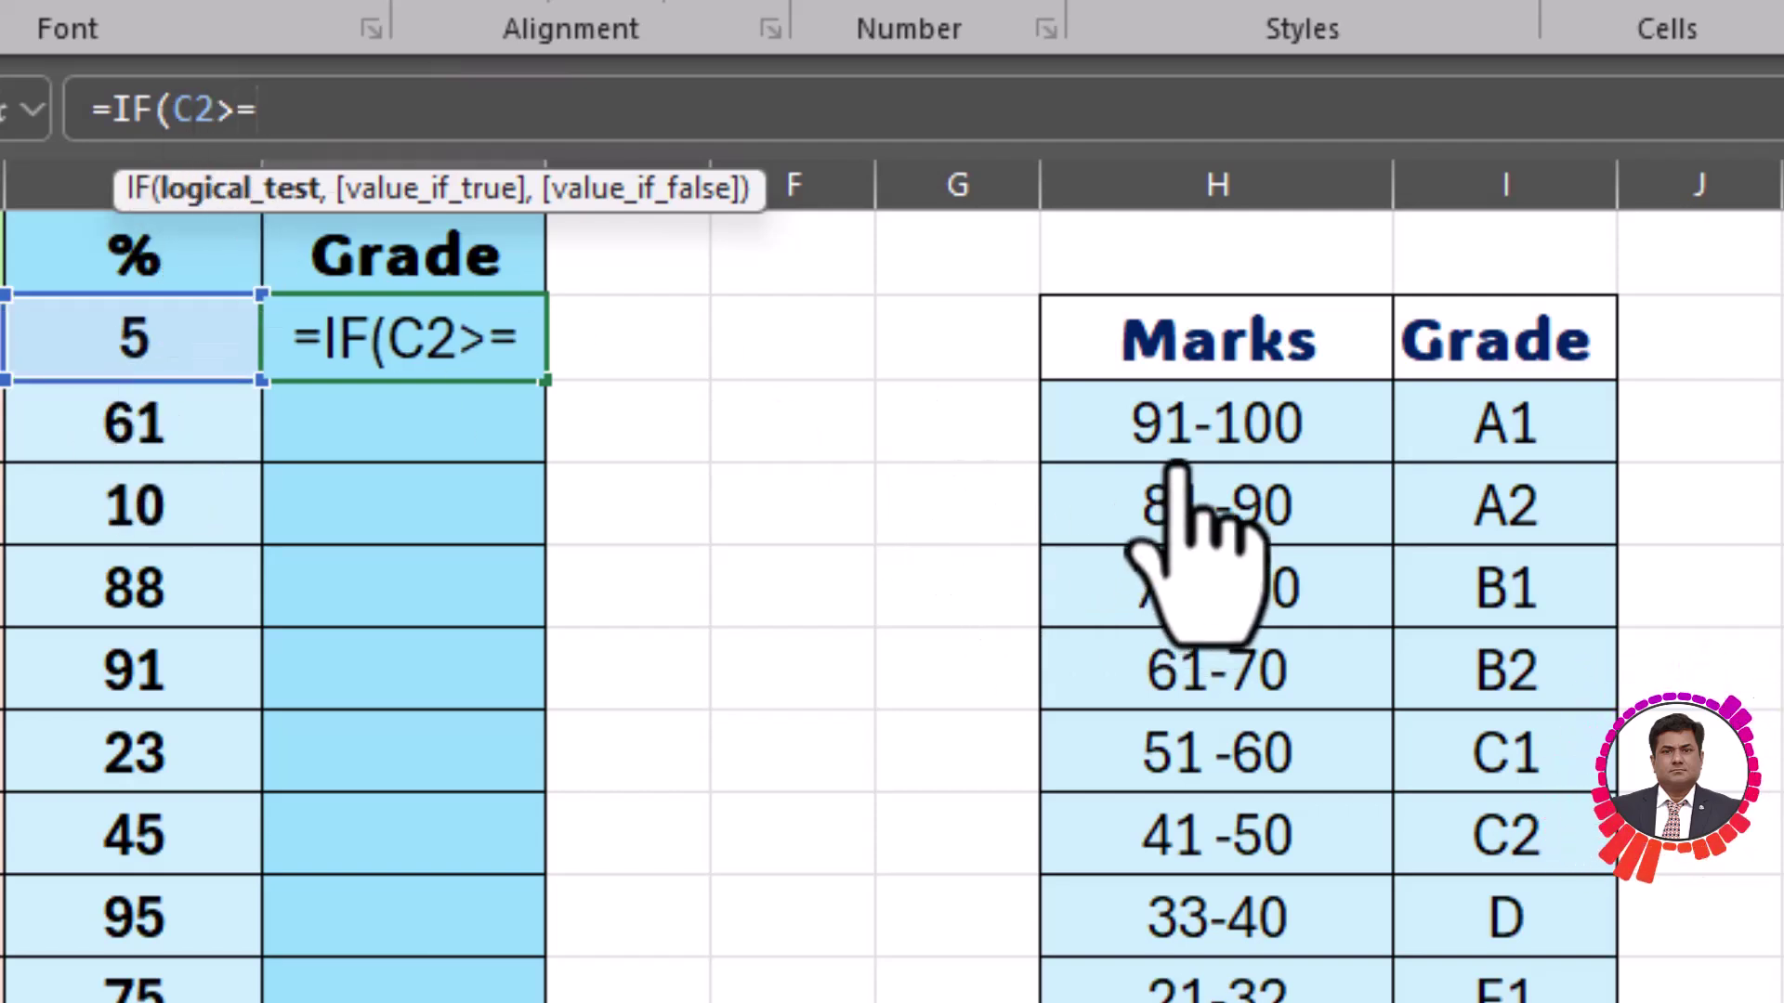
type("91")
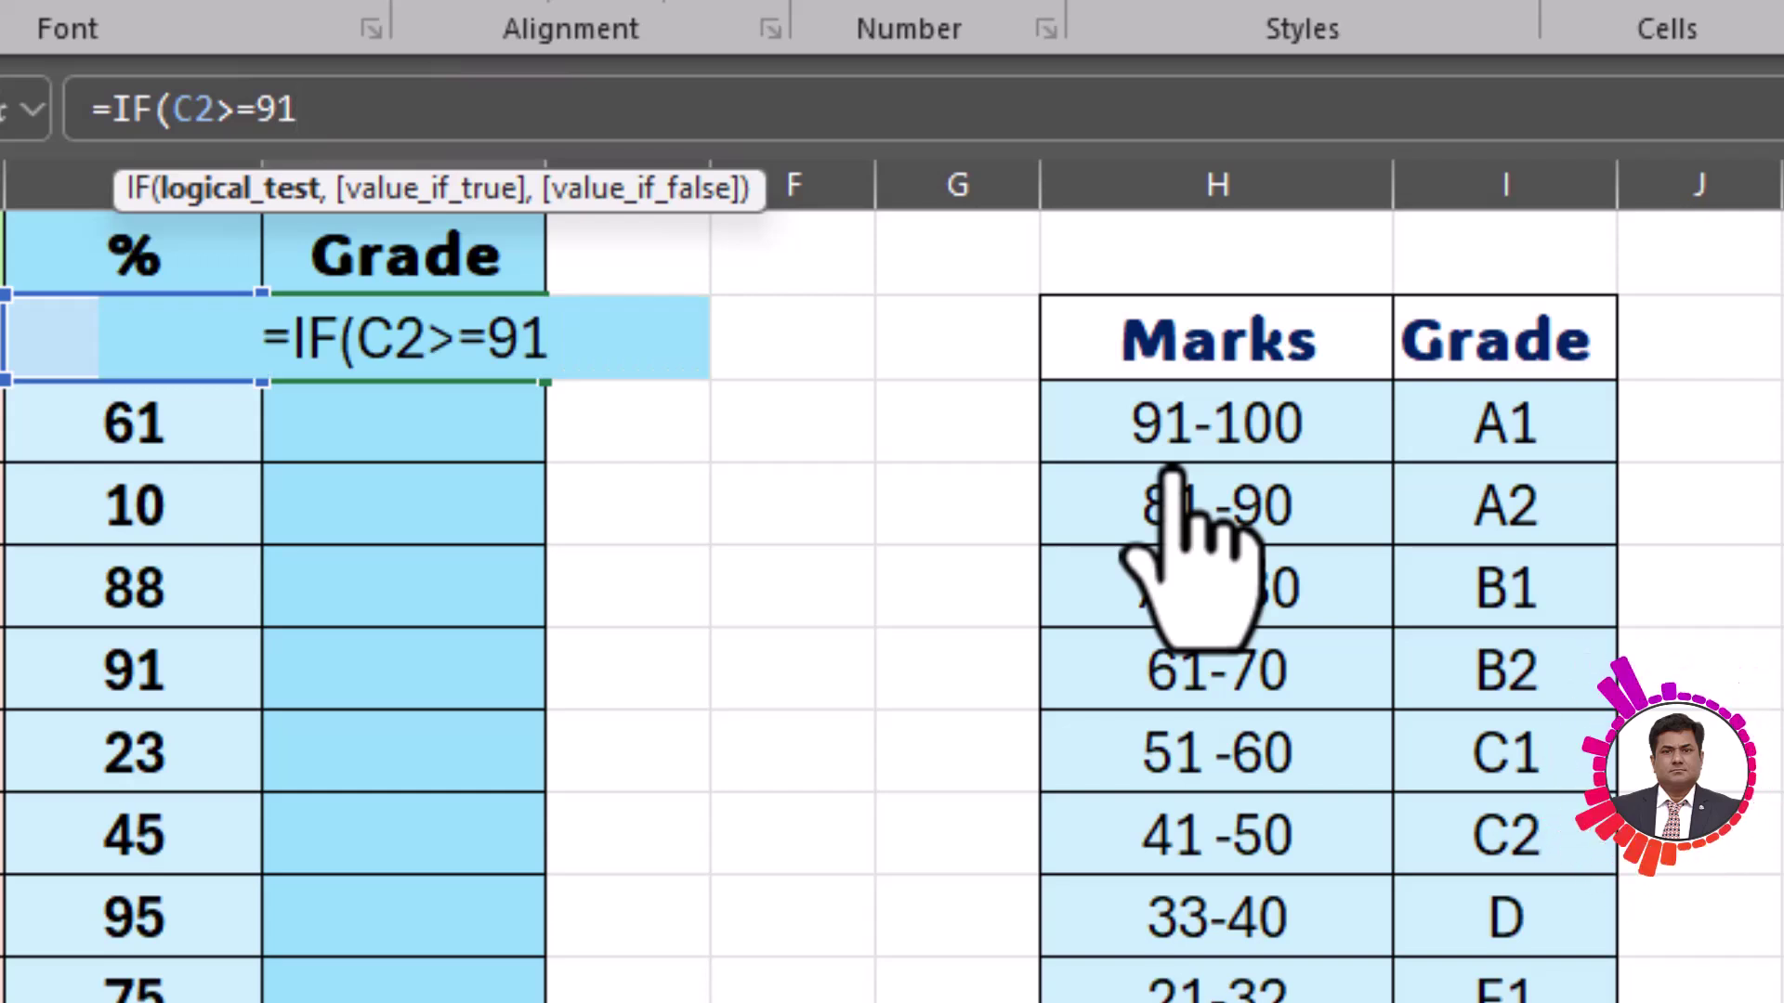
type(",")
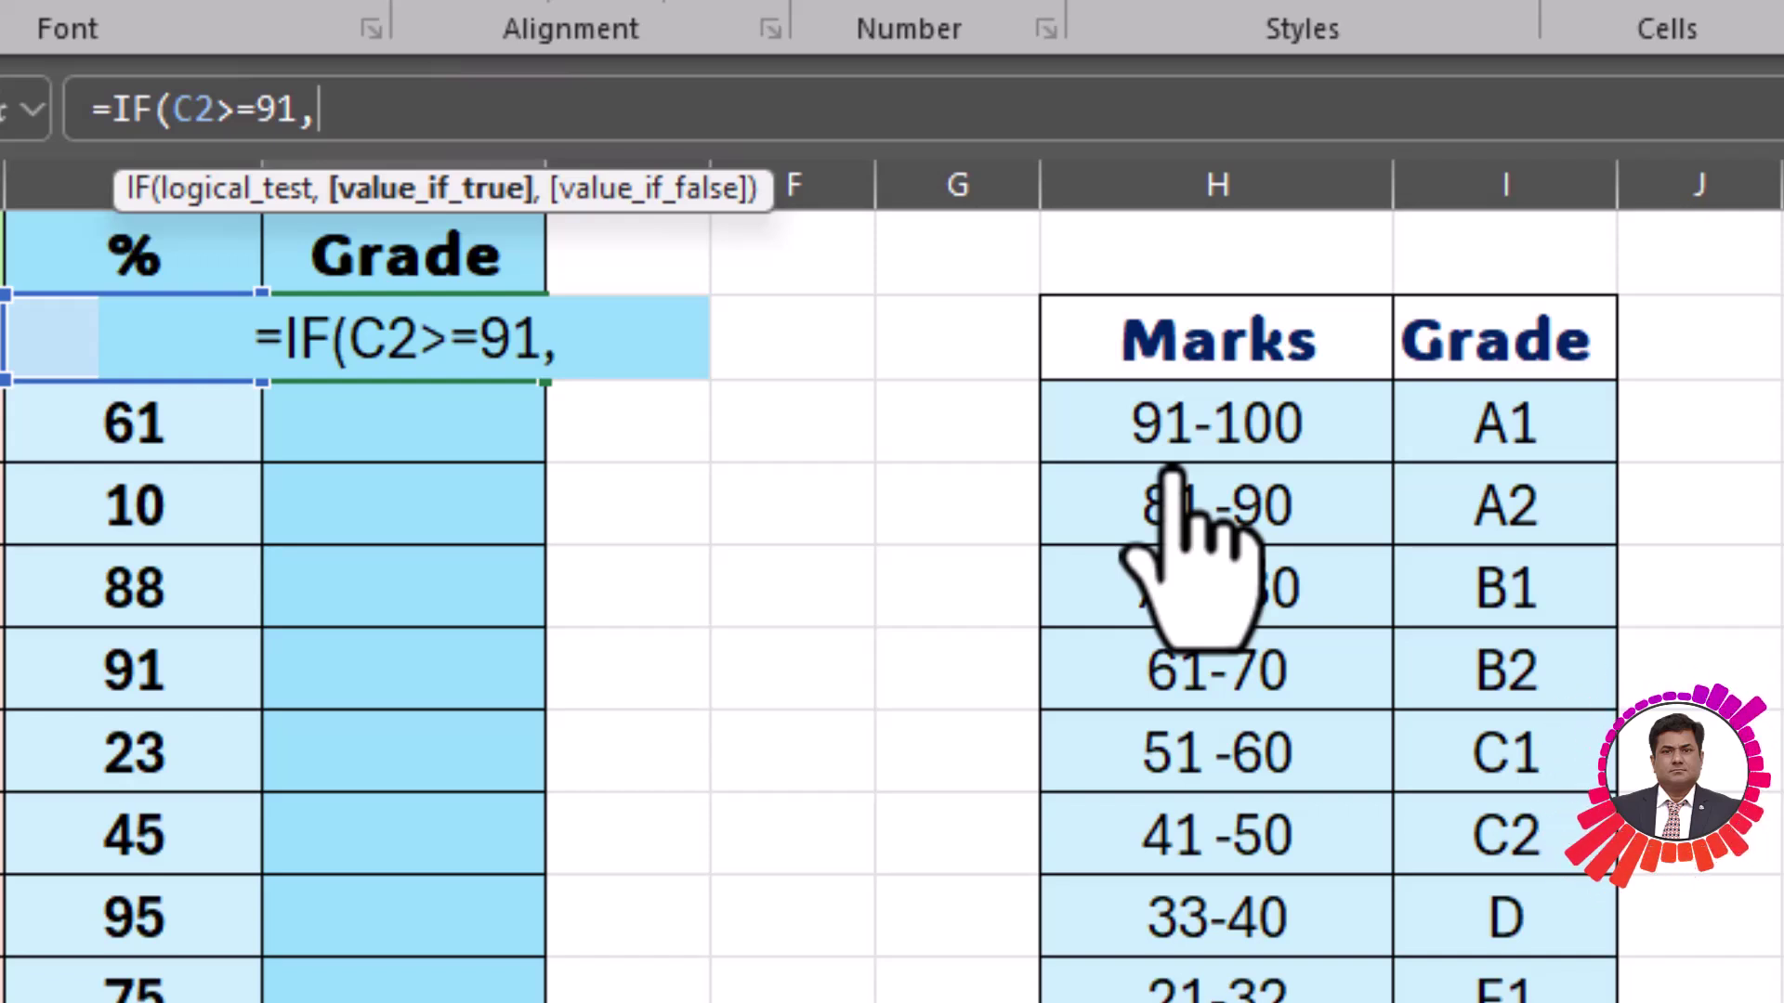
type("\"A")
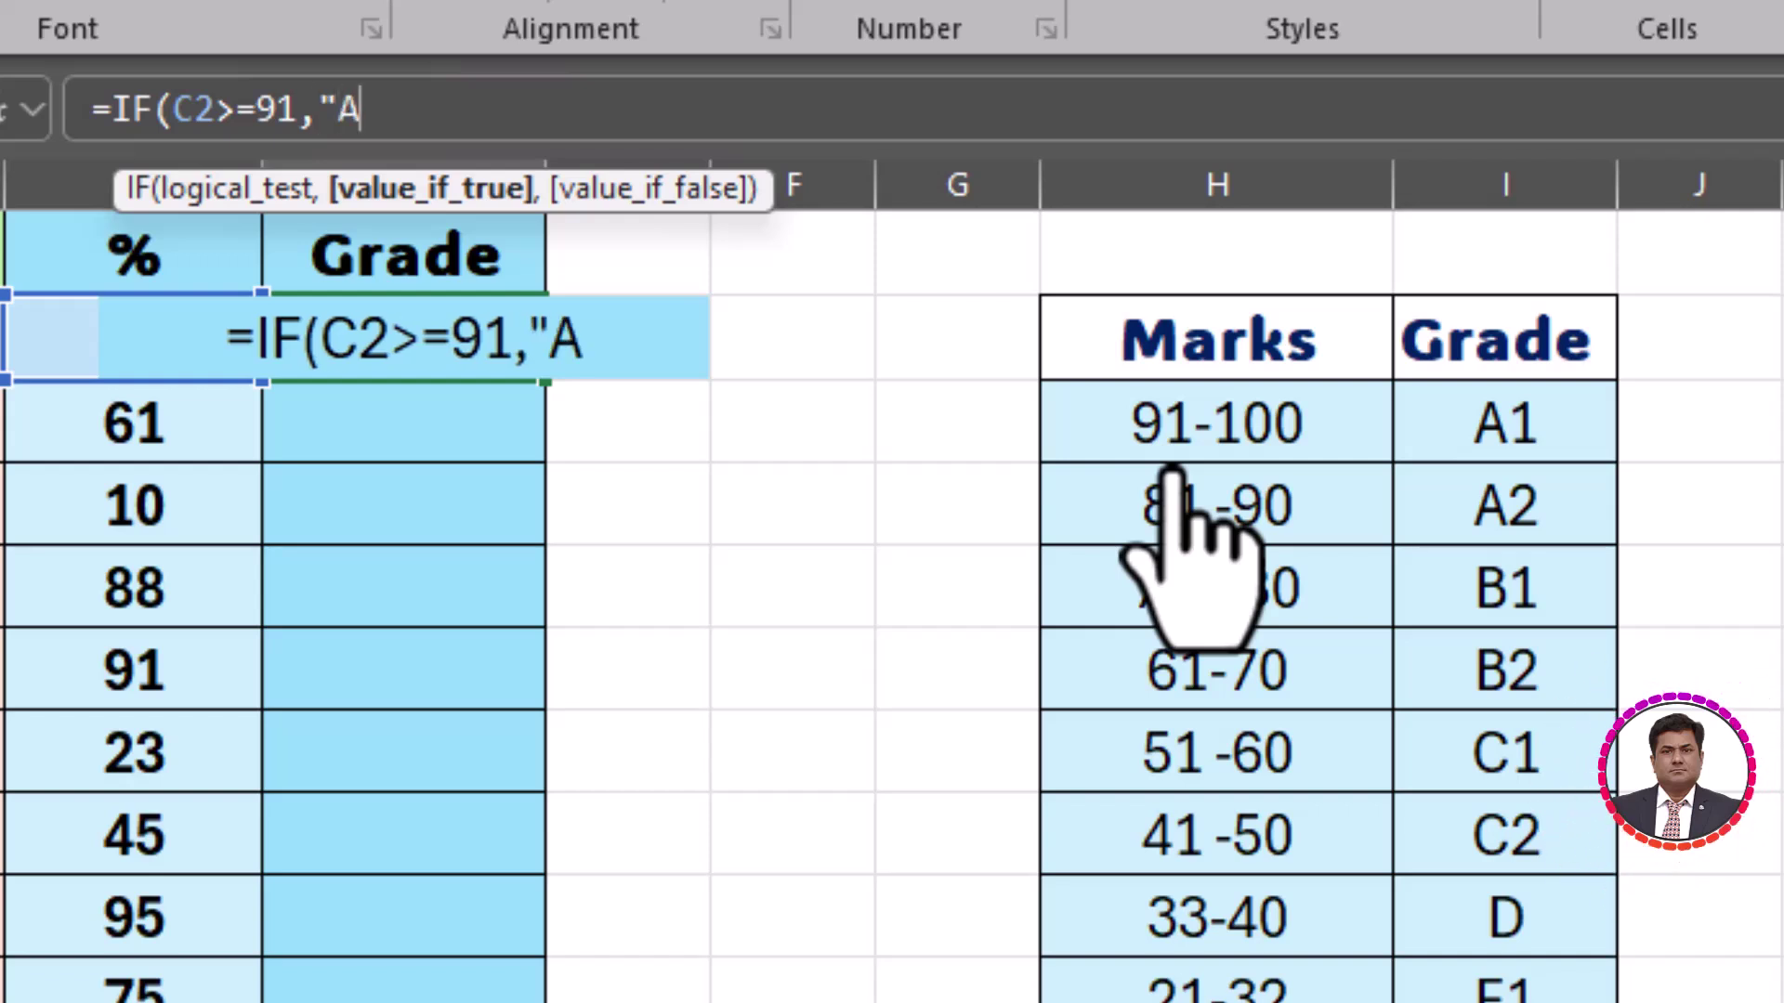
type("1\"")
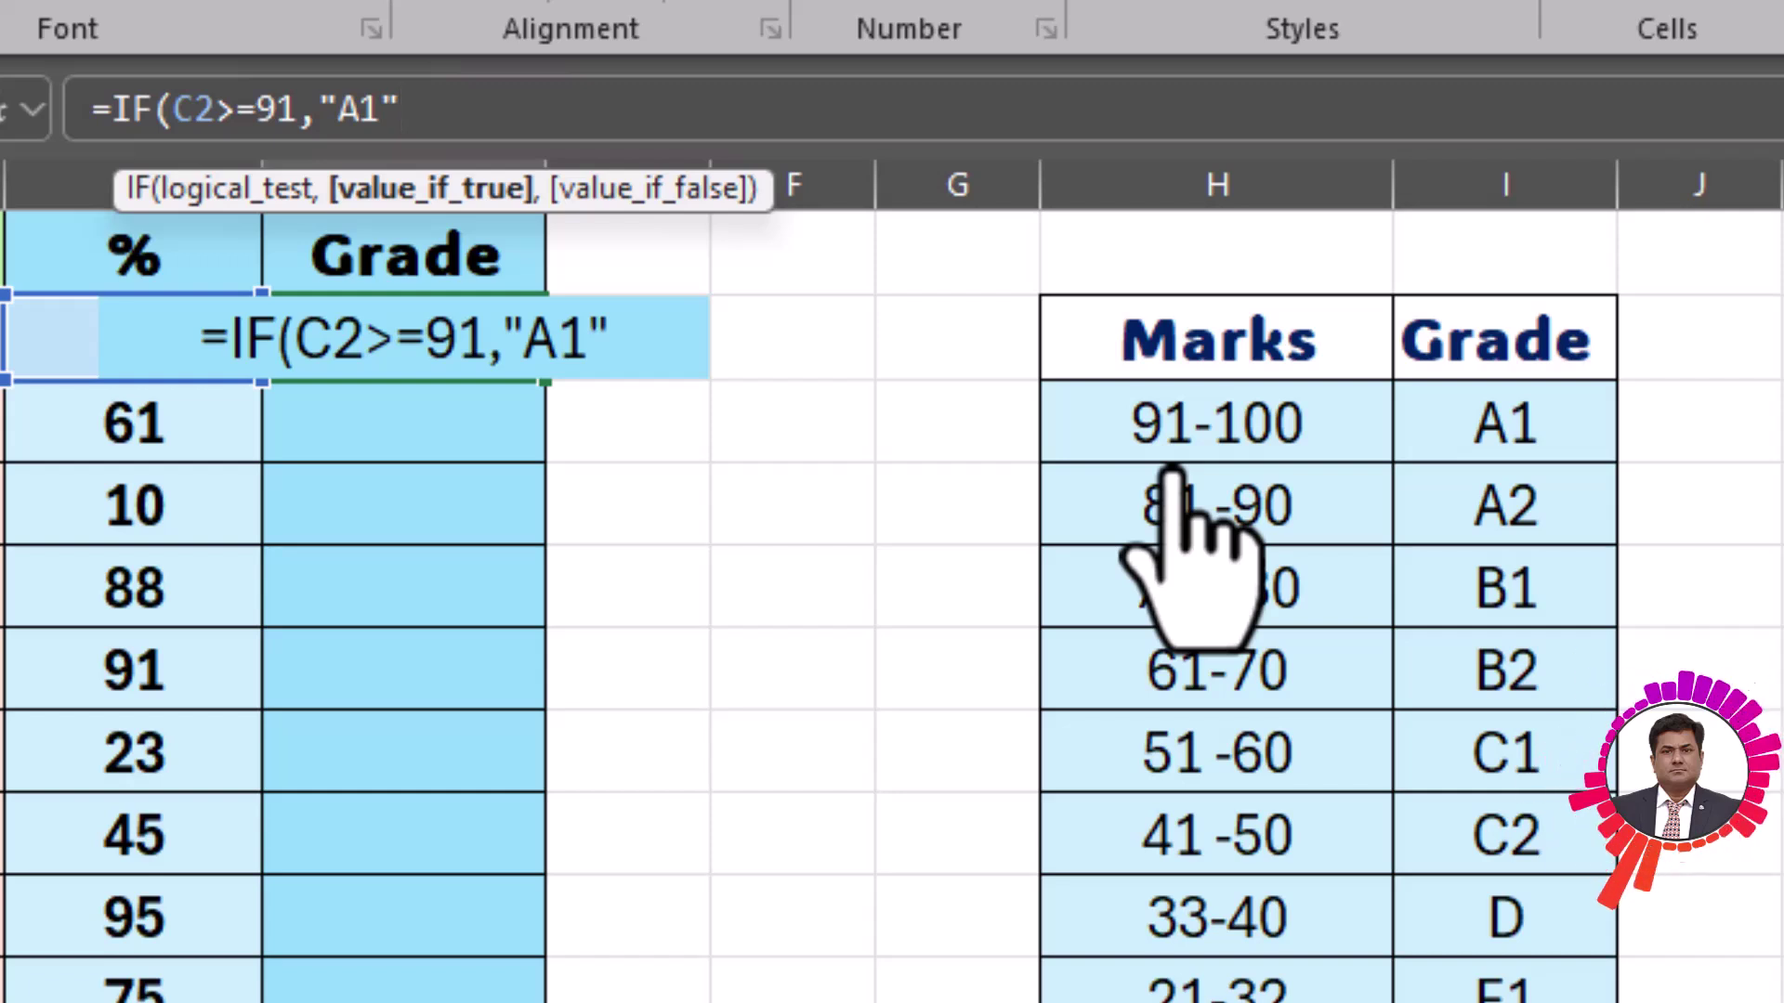
type(",")
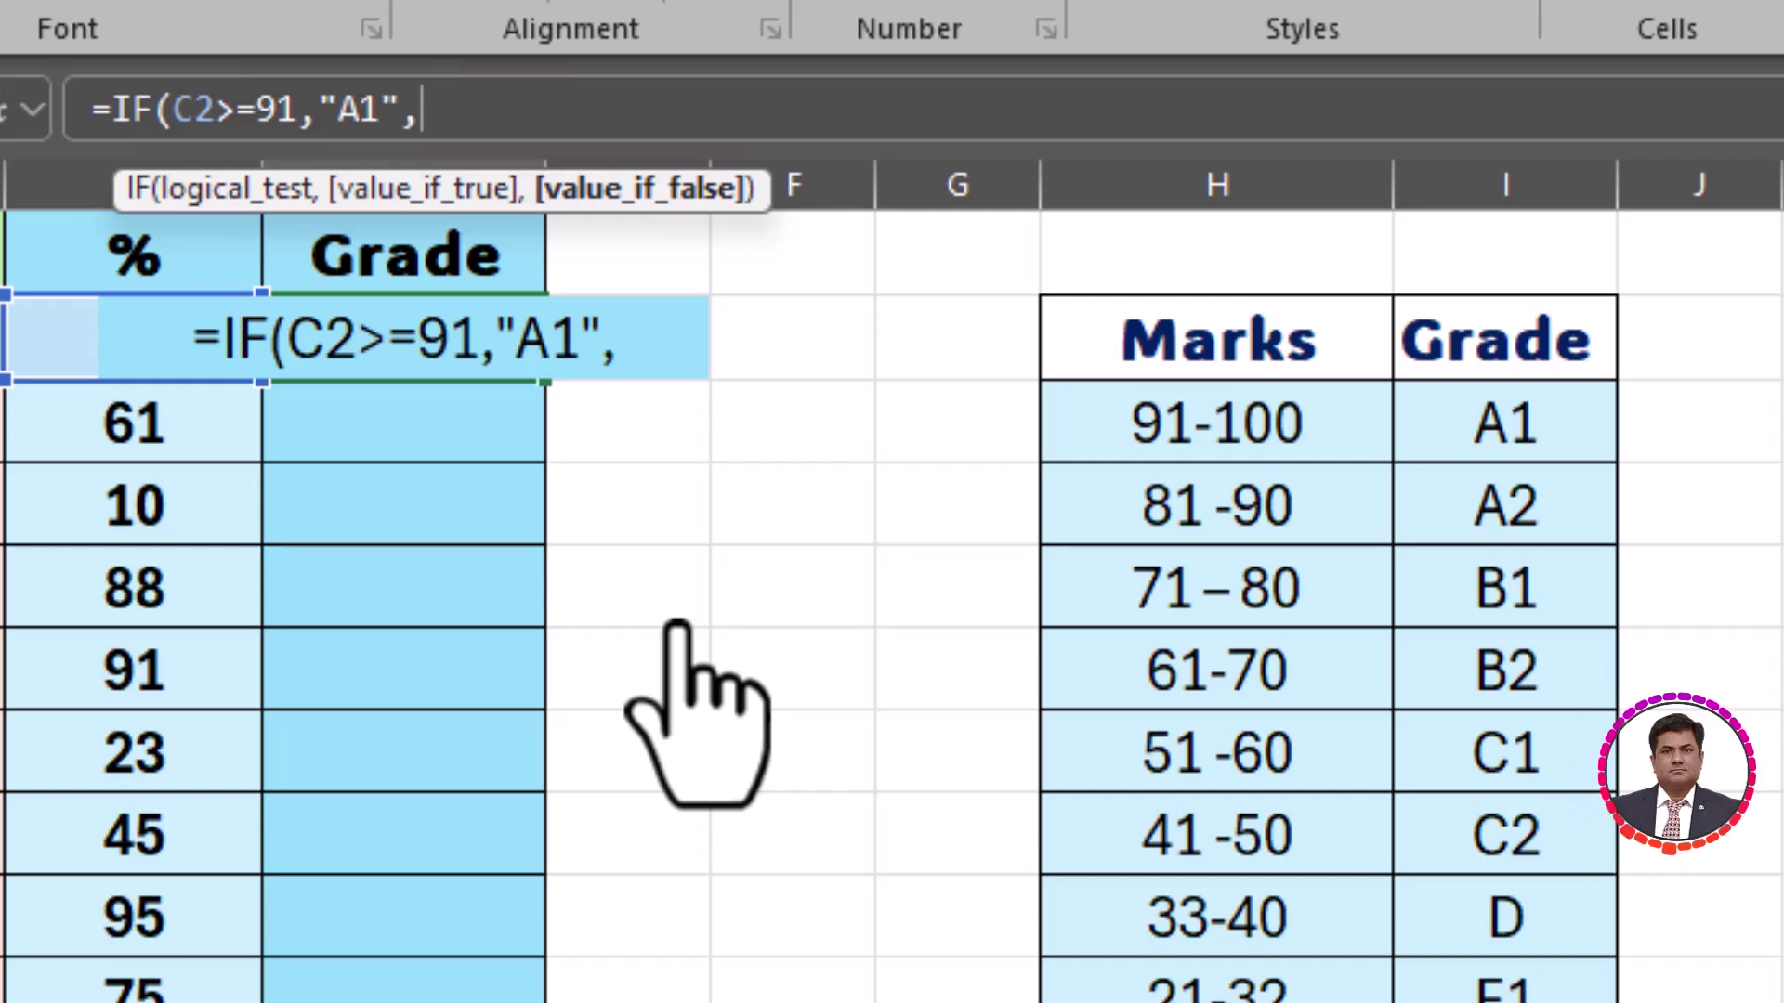
Add a nested IF to the D2 formula that returns "A2" when C2>=81
type("IF")
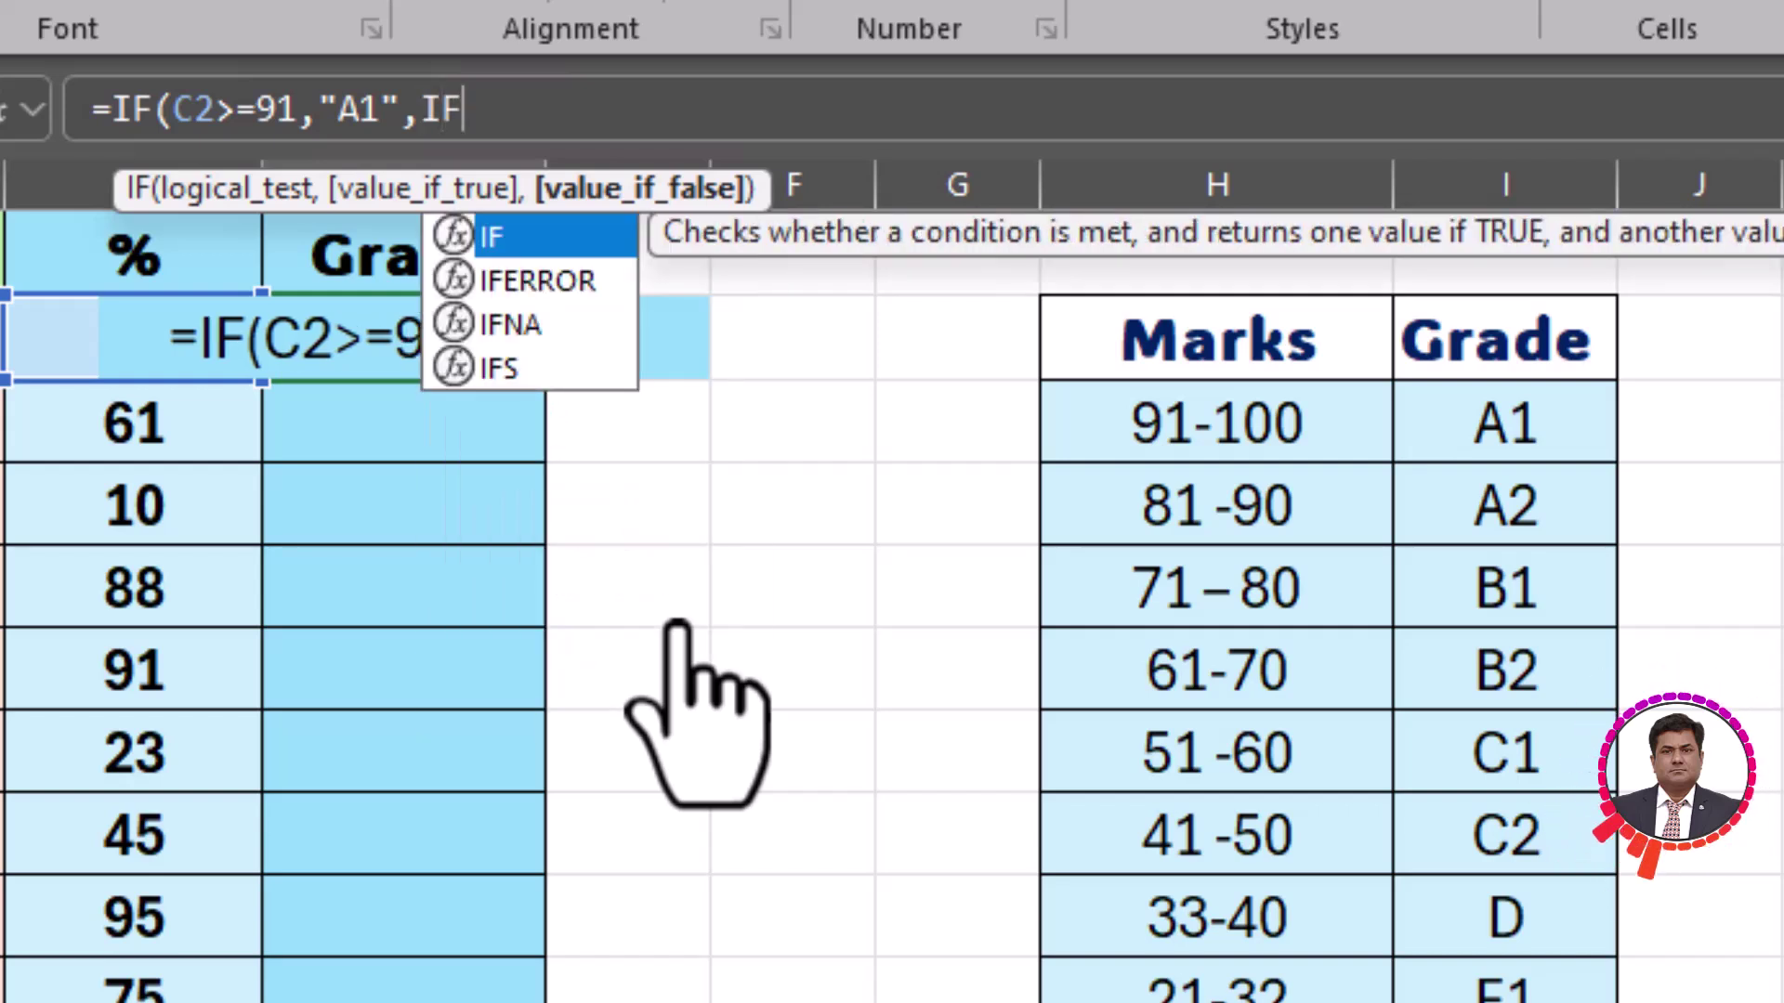
left_click(506, 116)
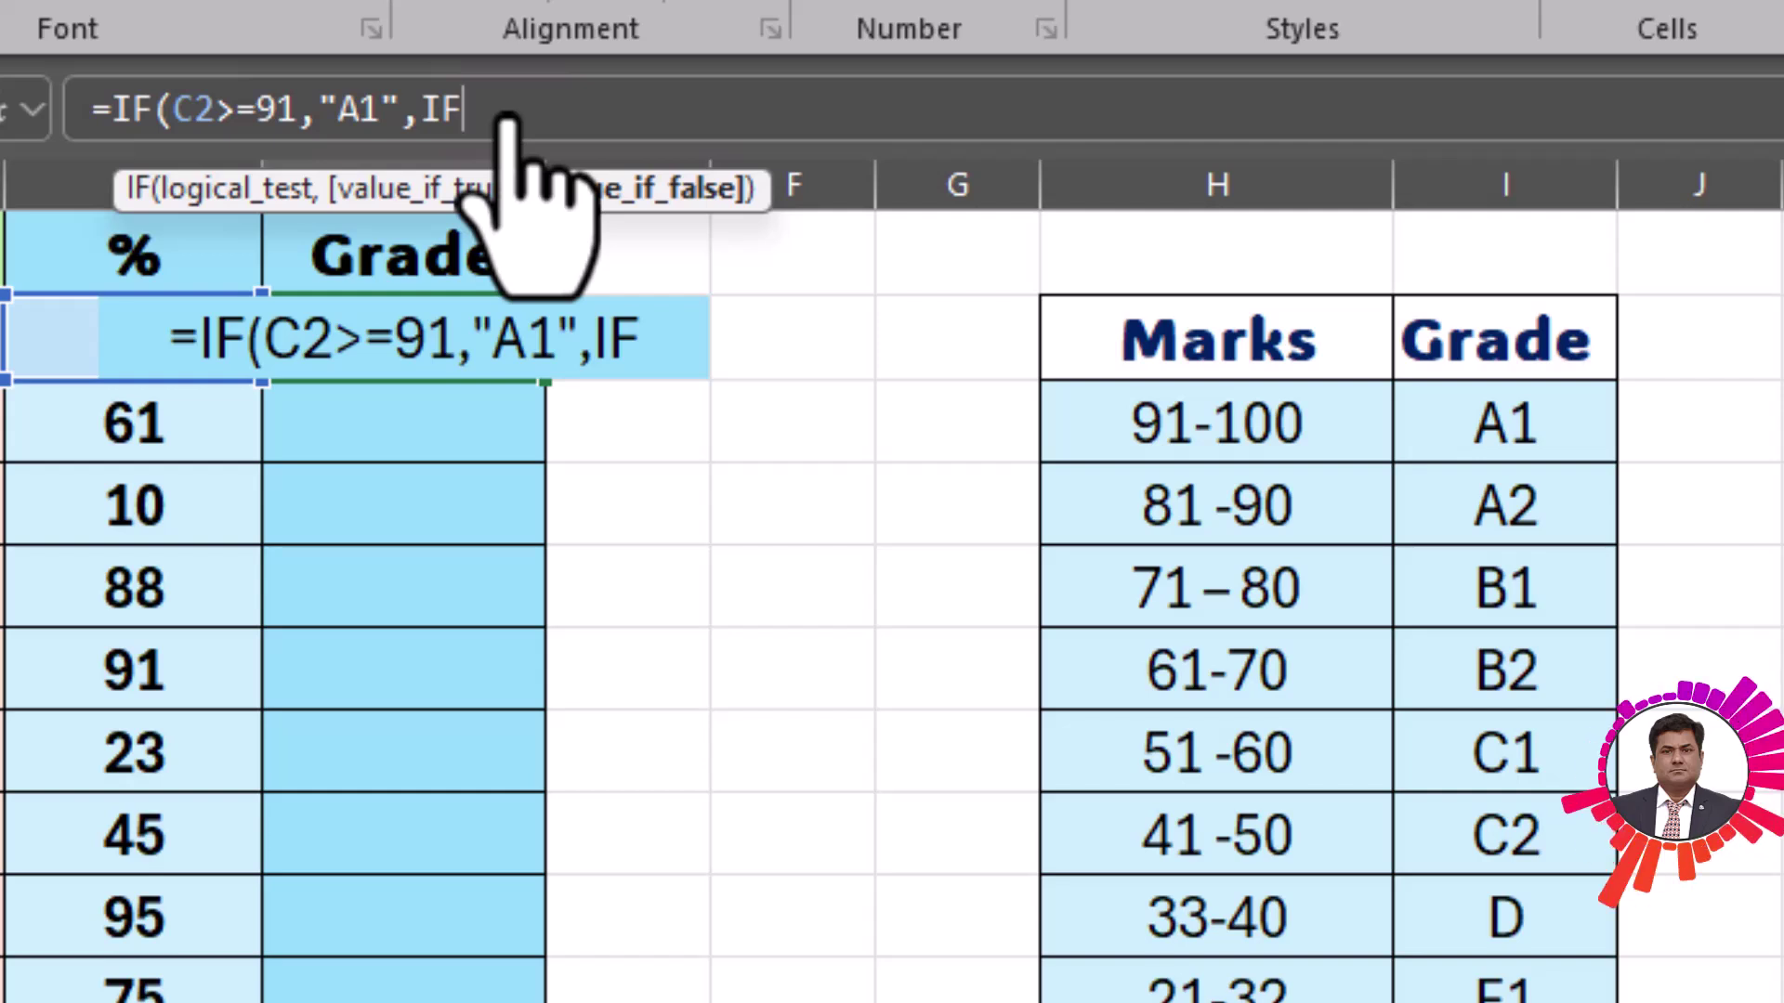
type("(")
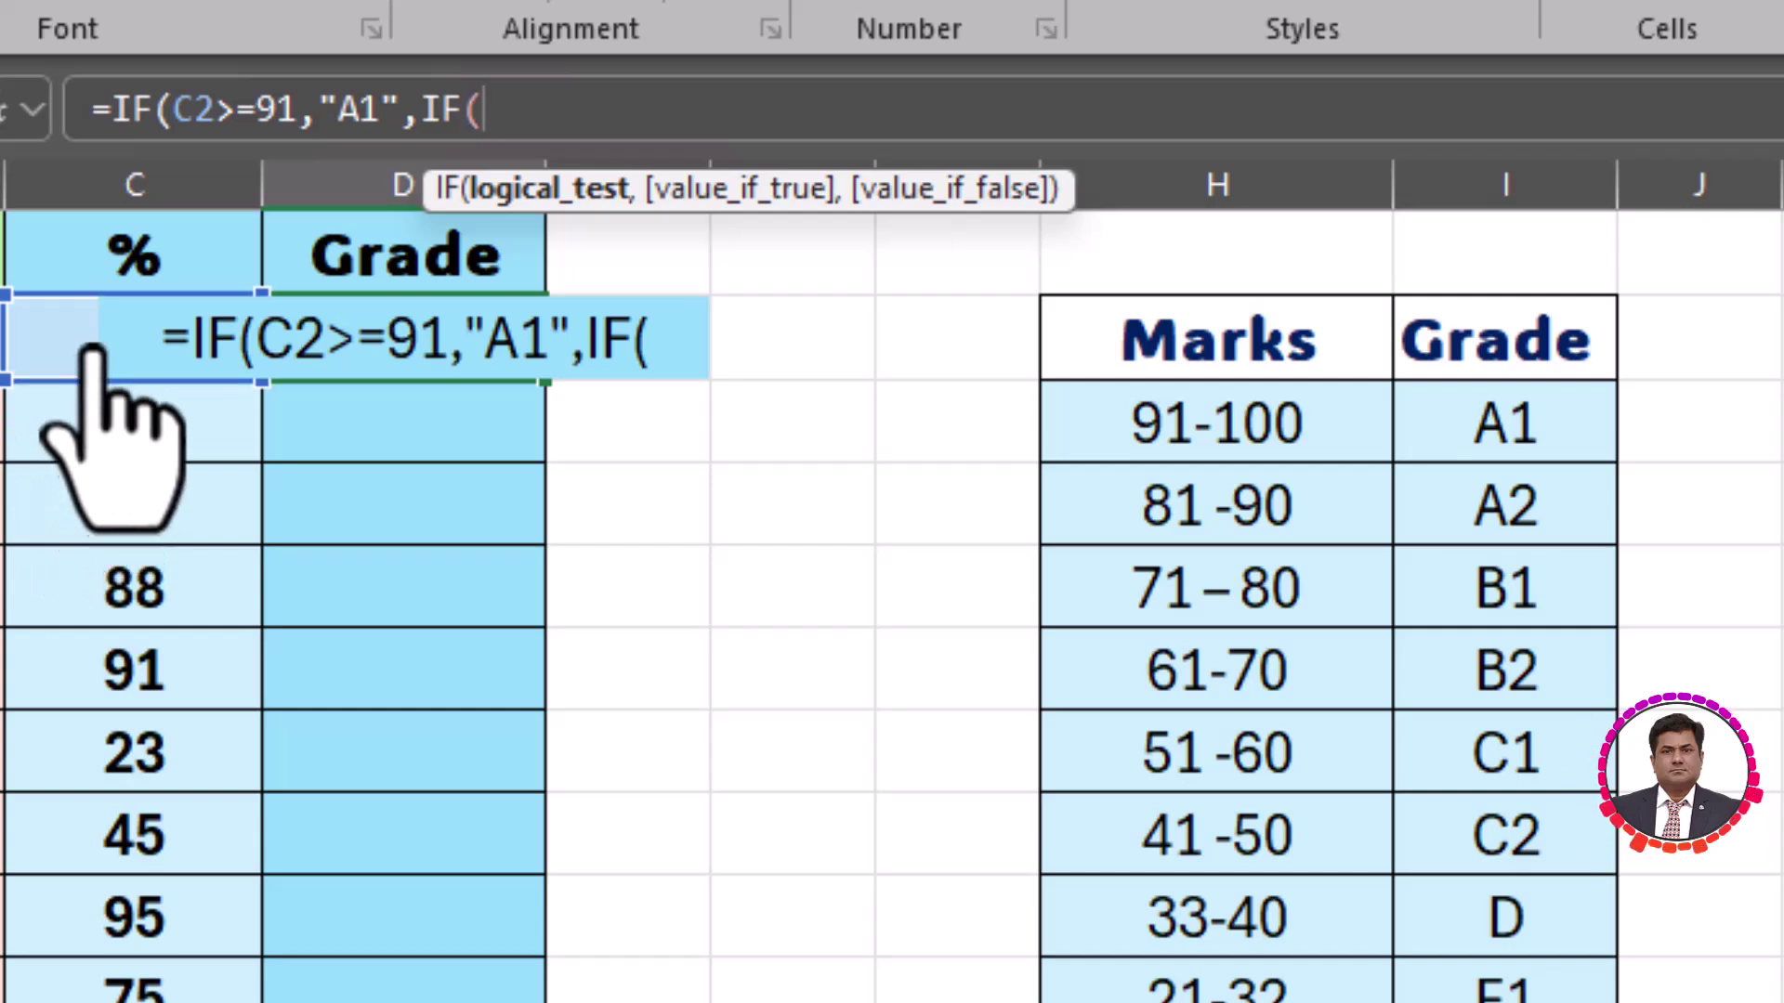
left_click(52, 359)
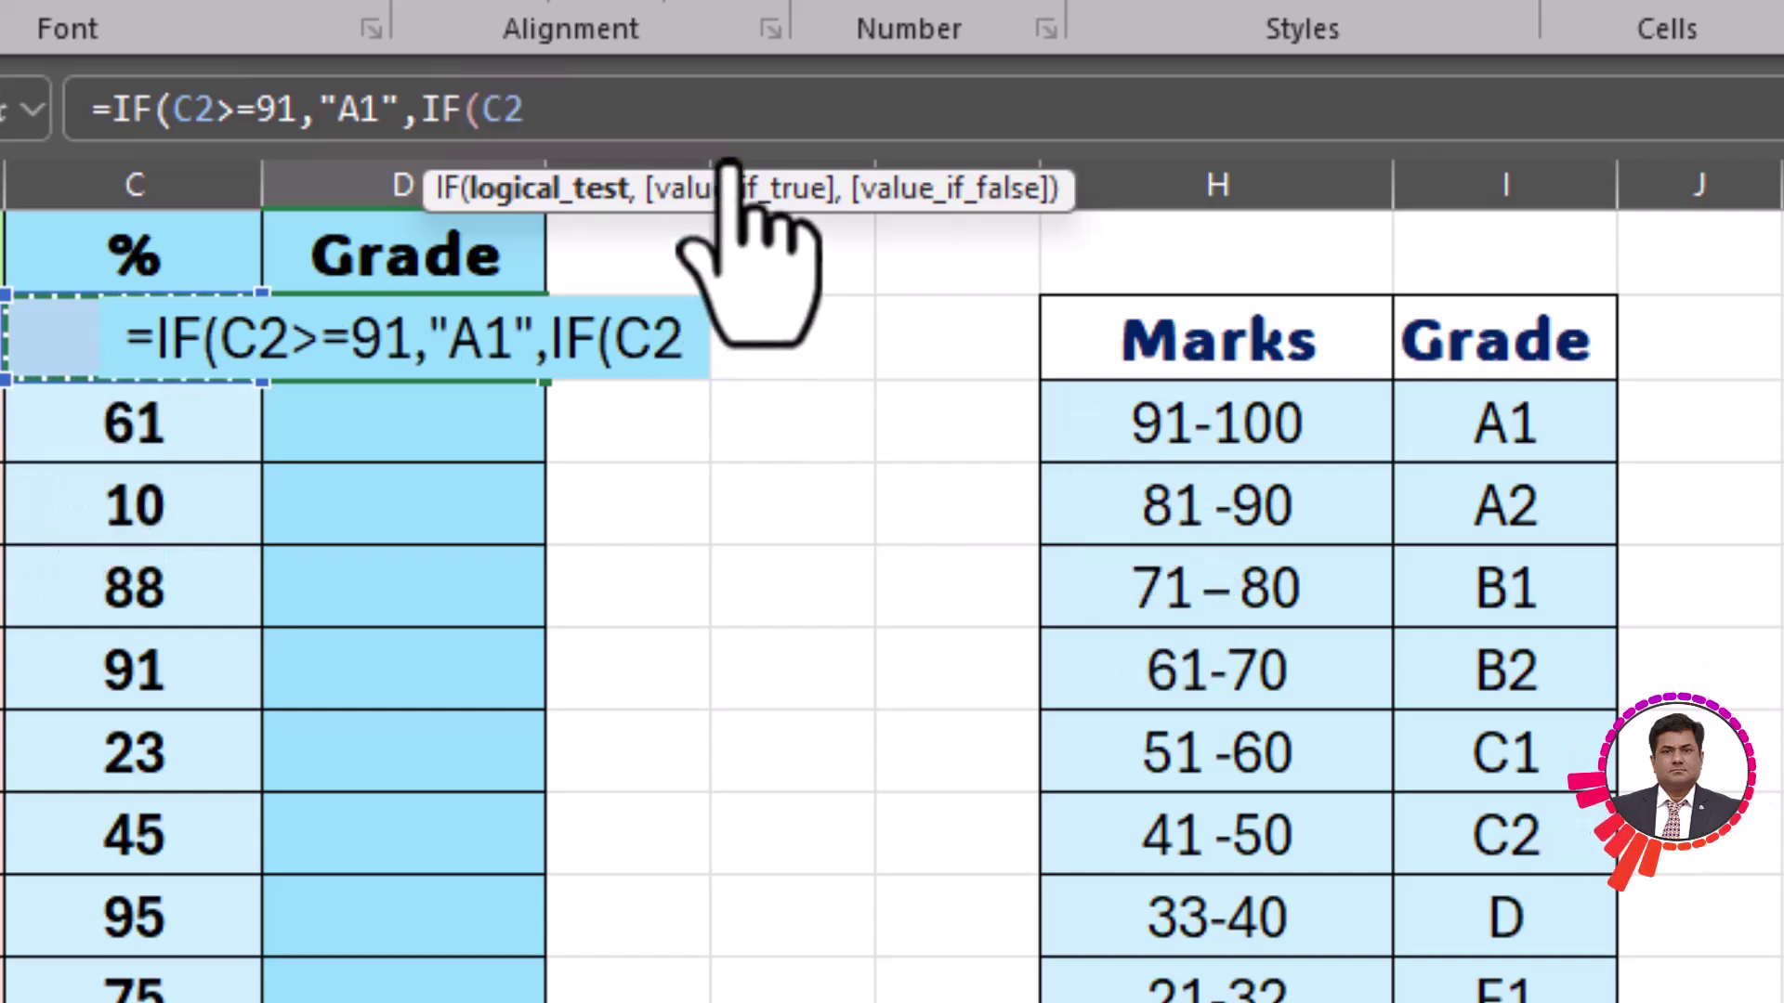
type(">")
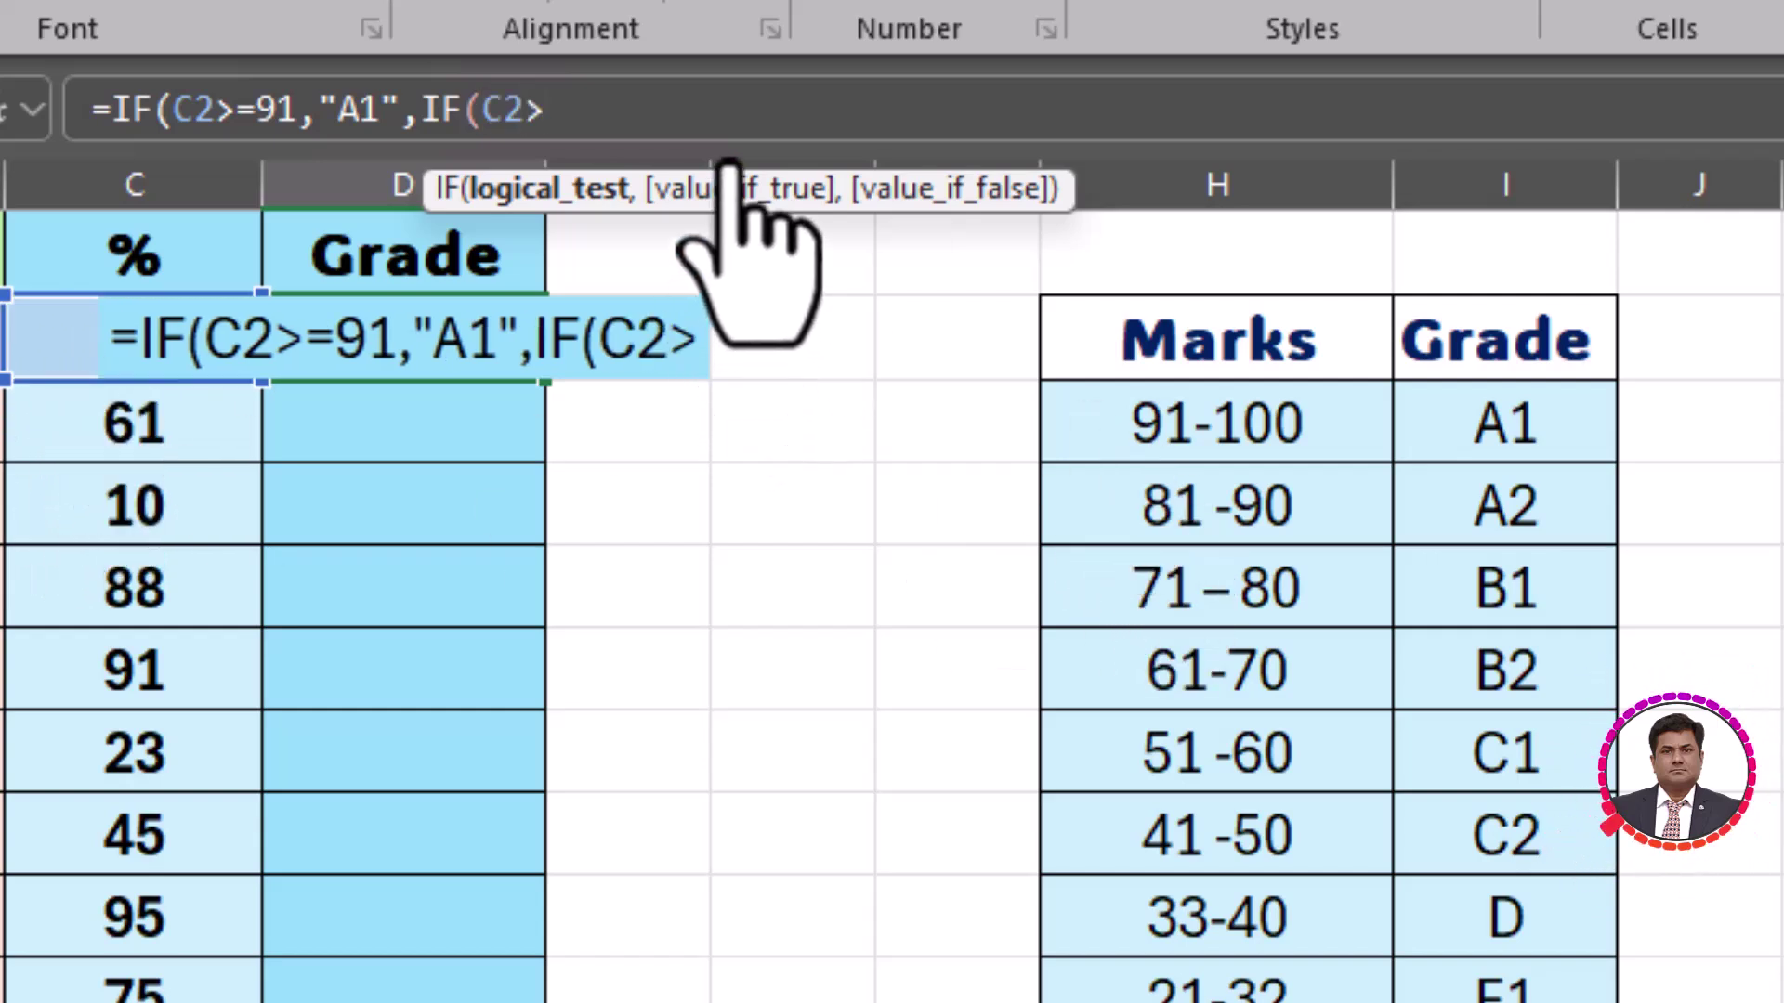
type("=")
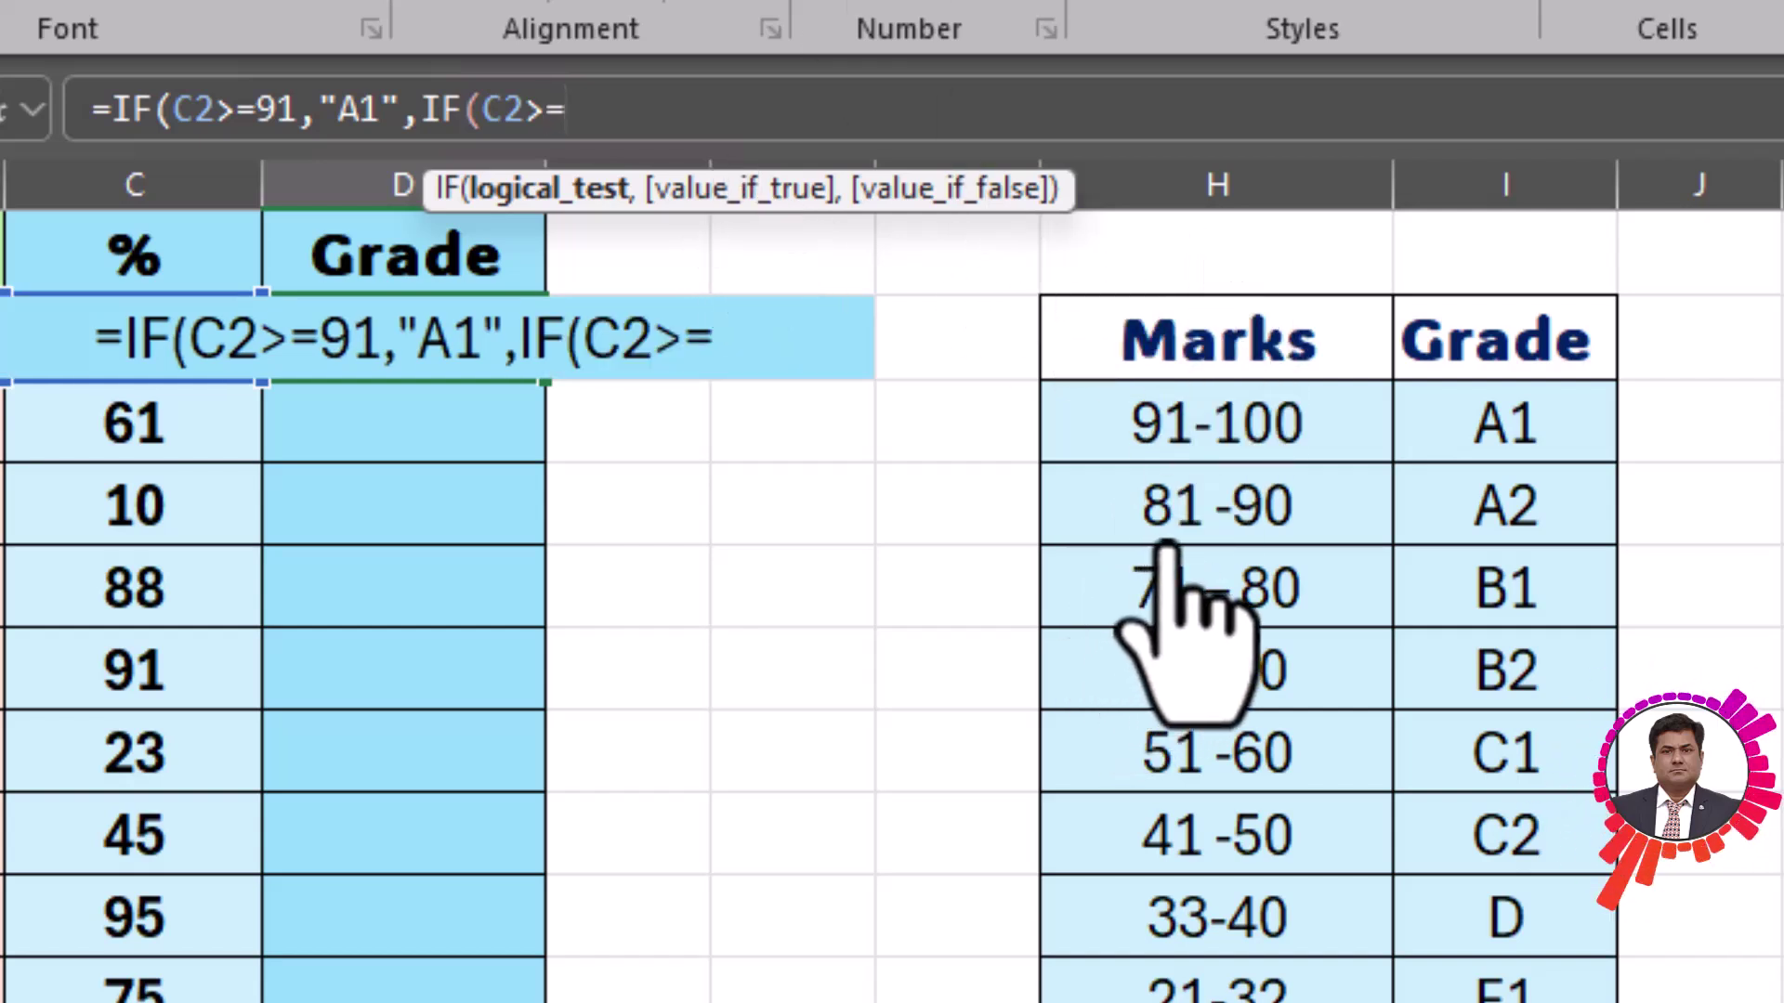
type("81")
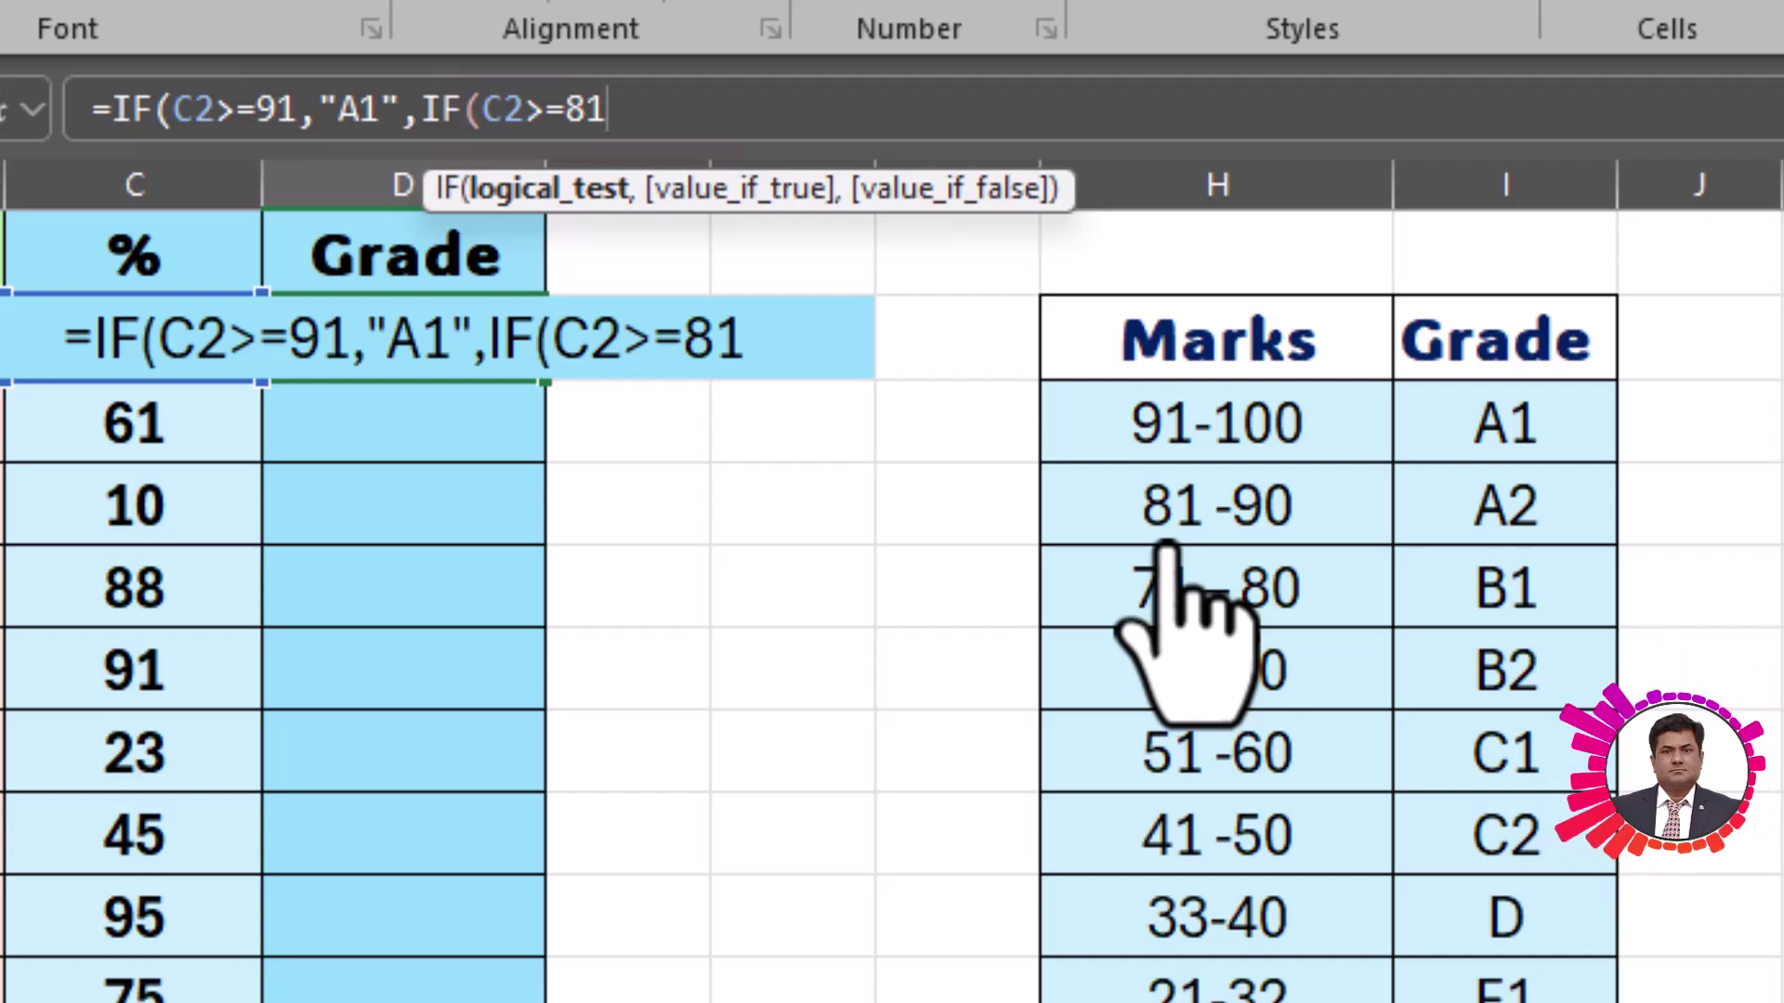
type(",")
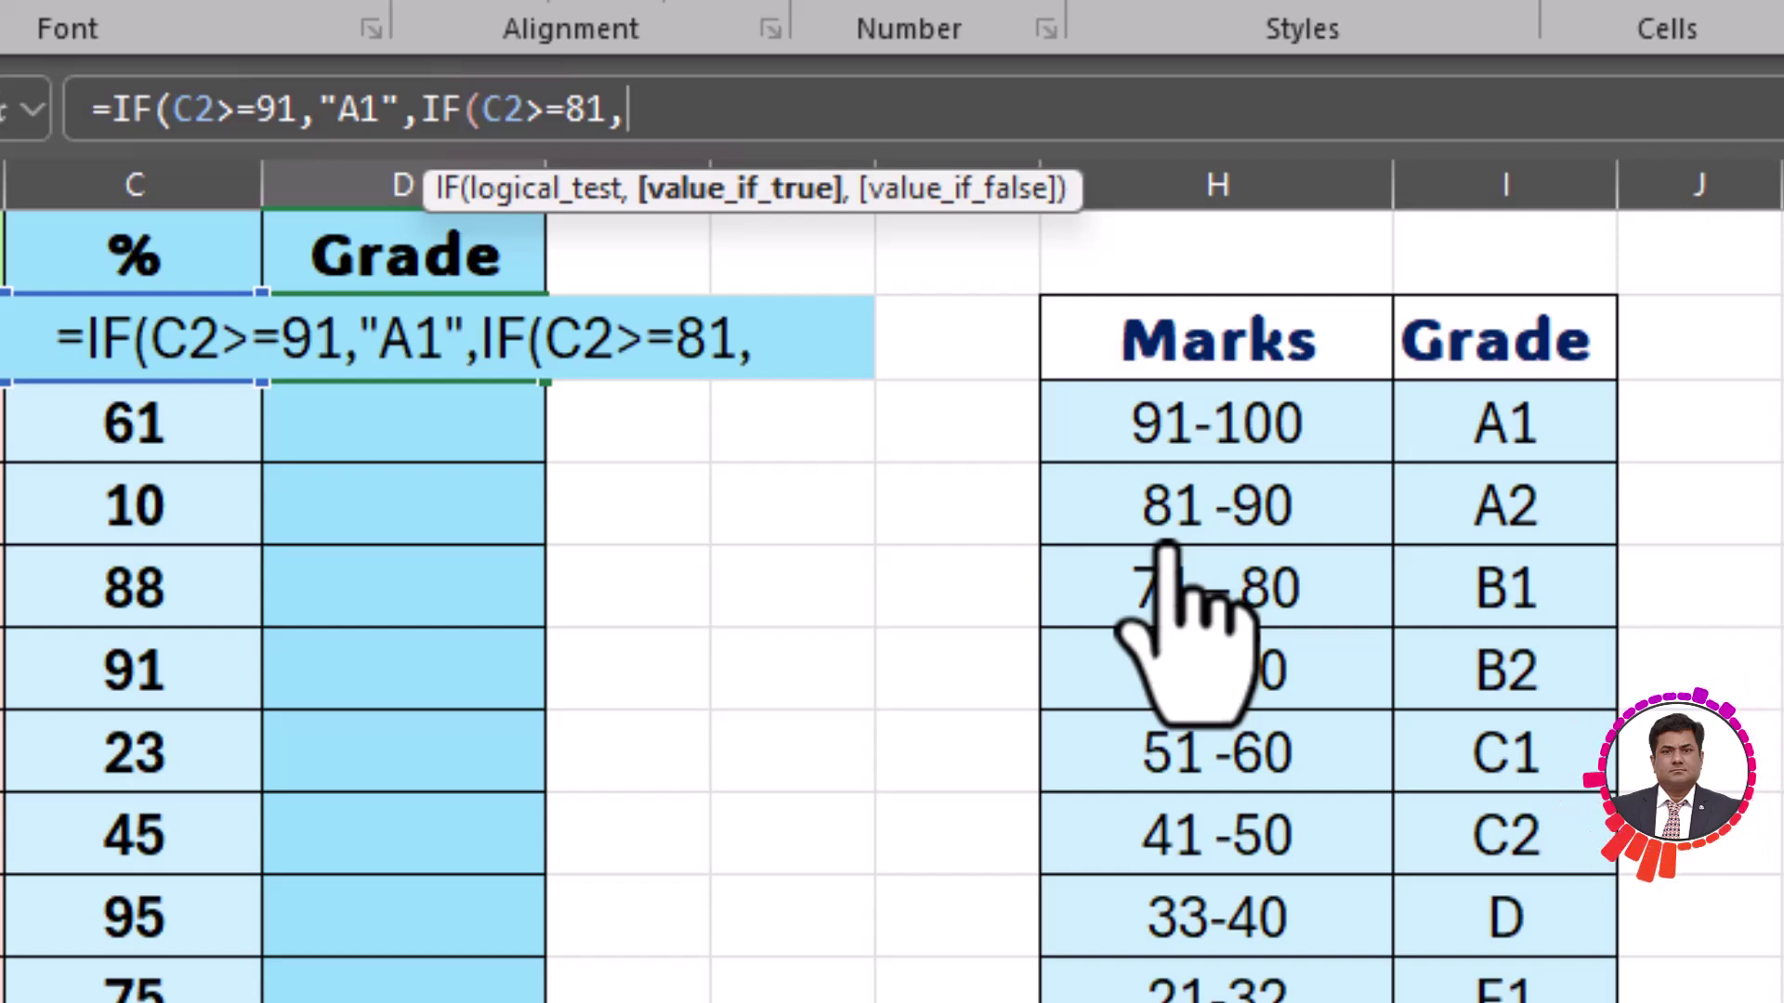
type("\"A2")
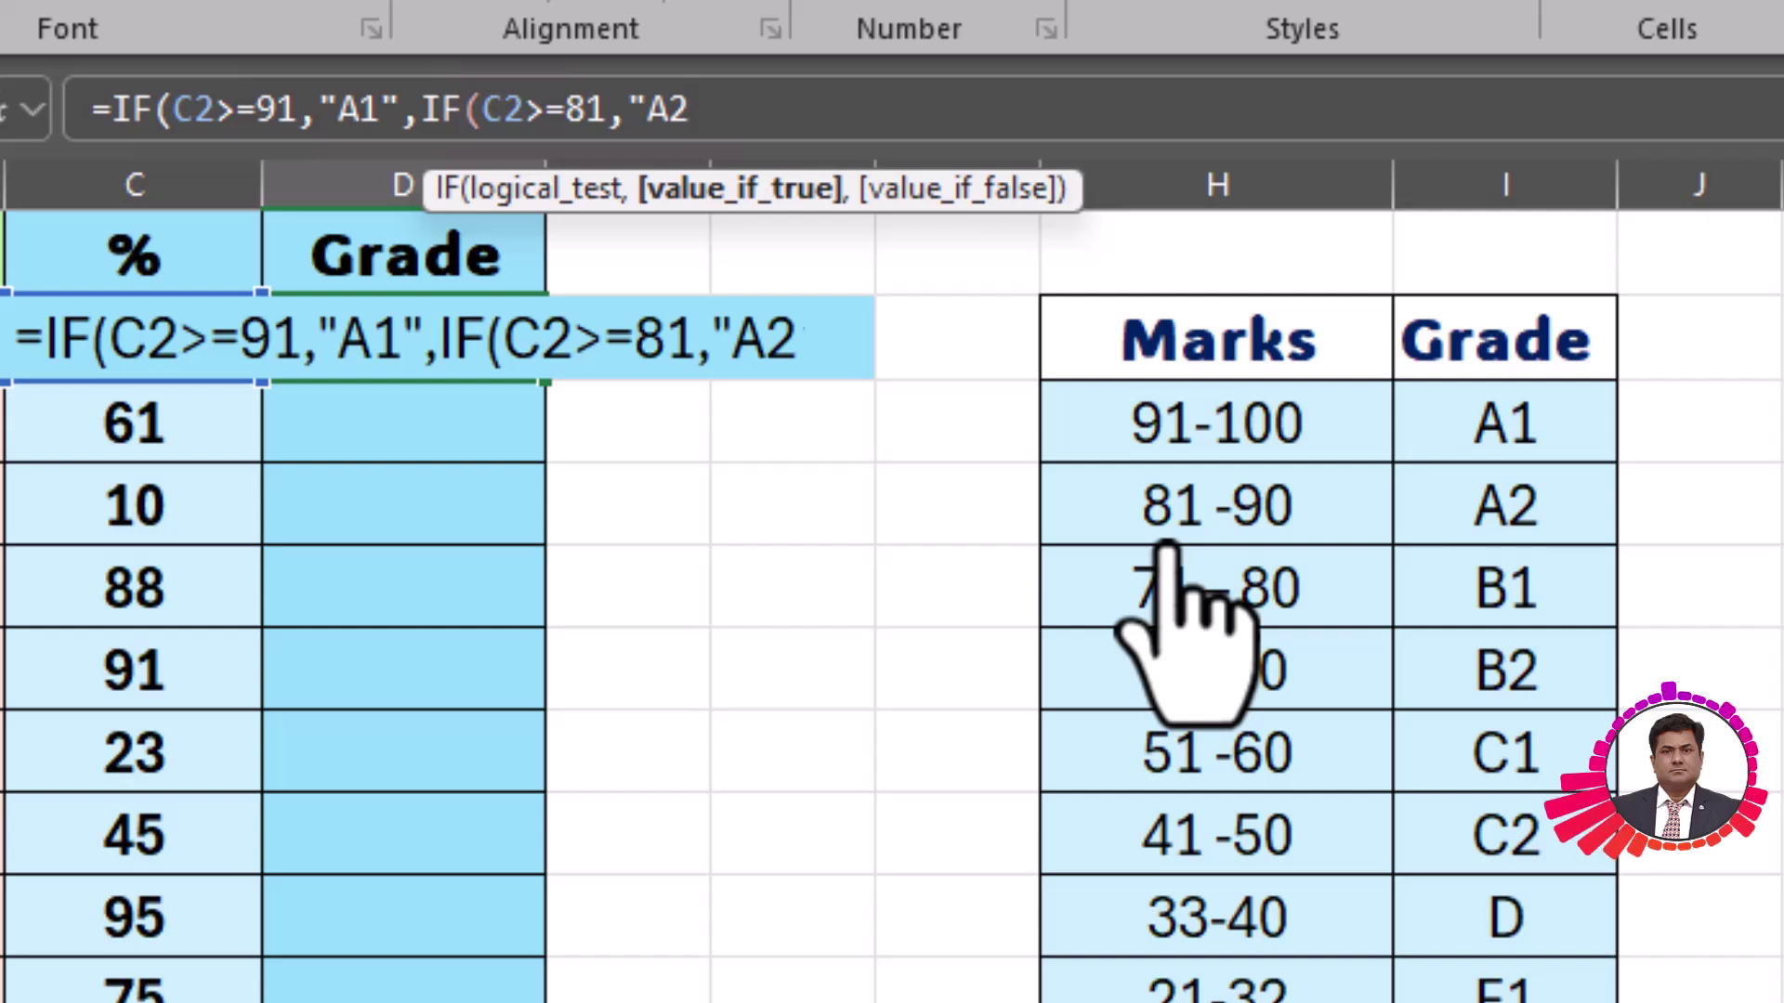
type("\",")
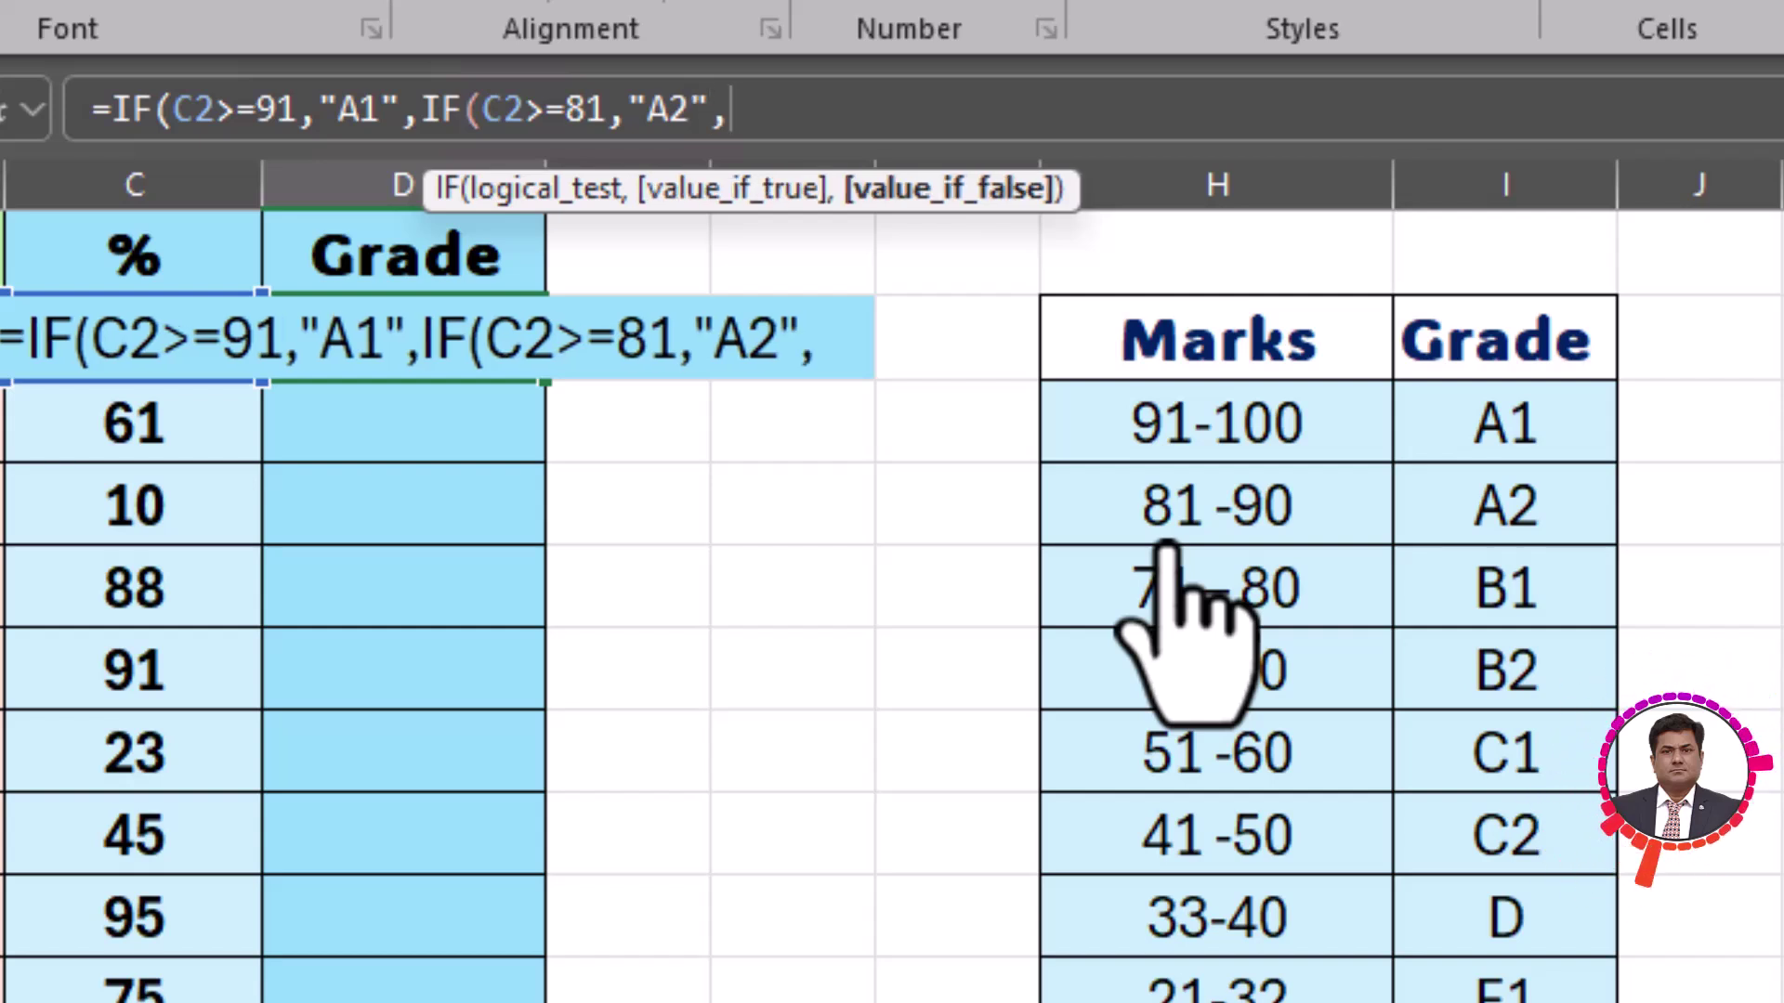
Nest a third IF in the D2 formula that returns "B1" when C2>=71
type("IF")
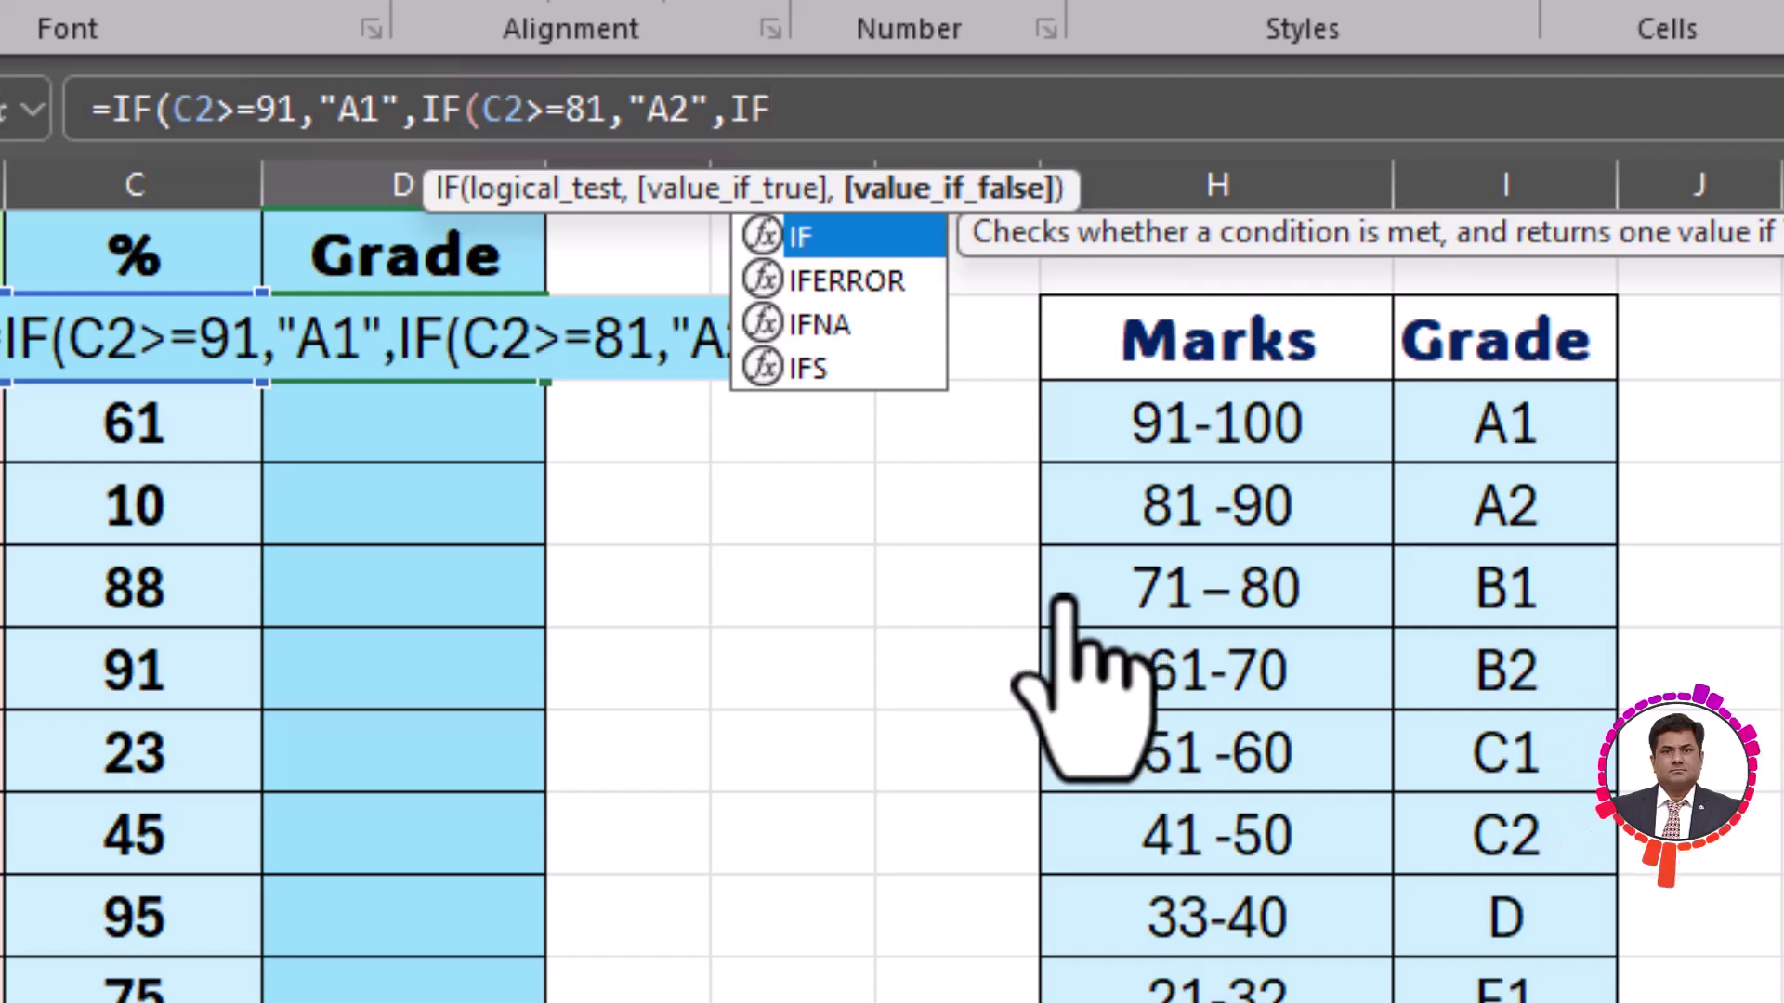
type("(")
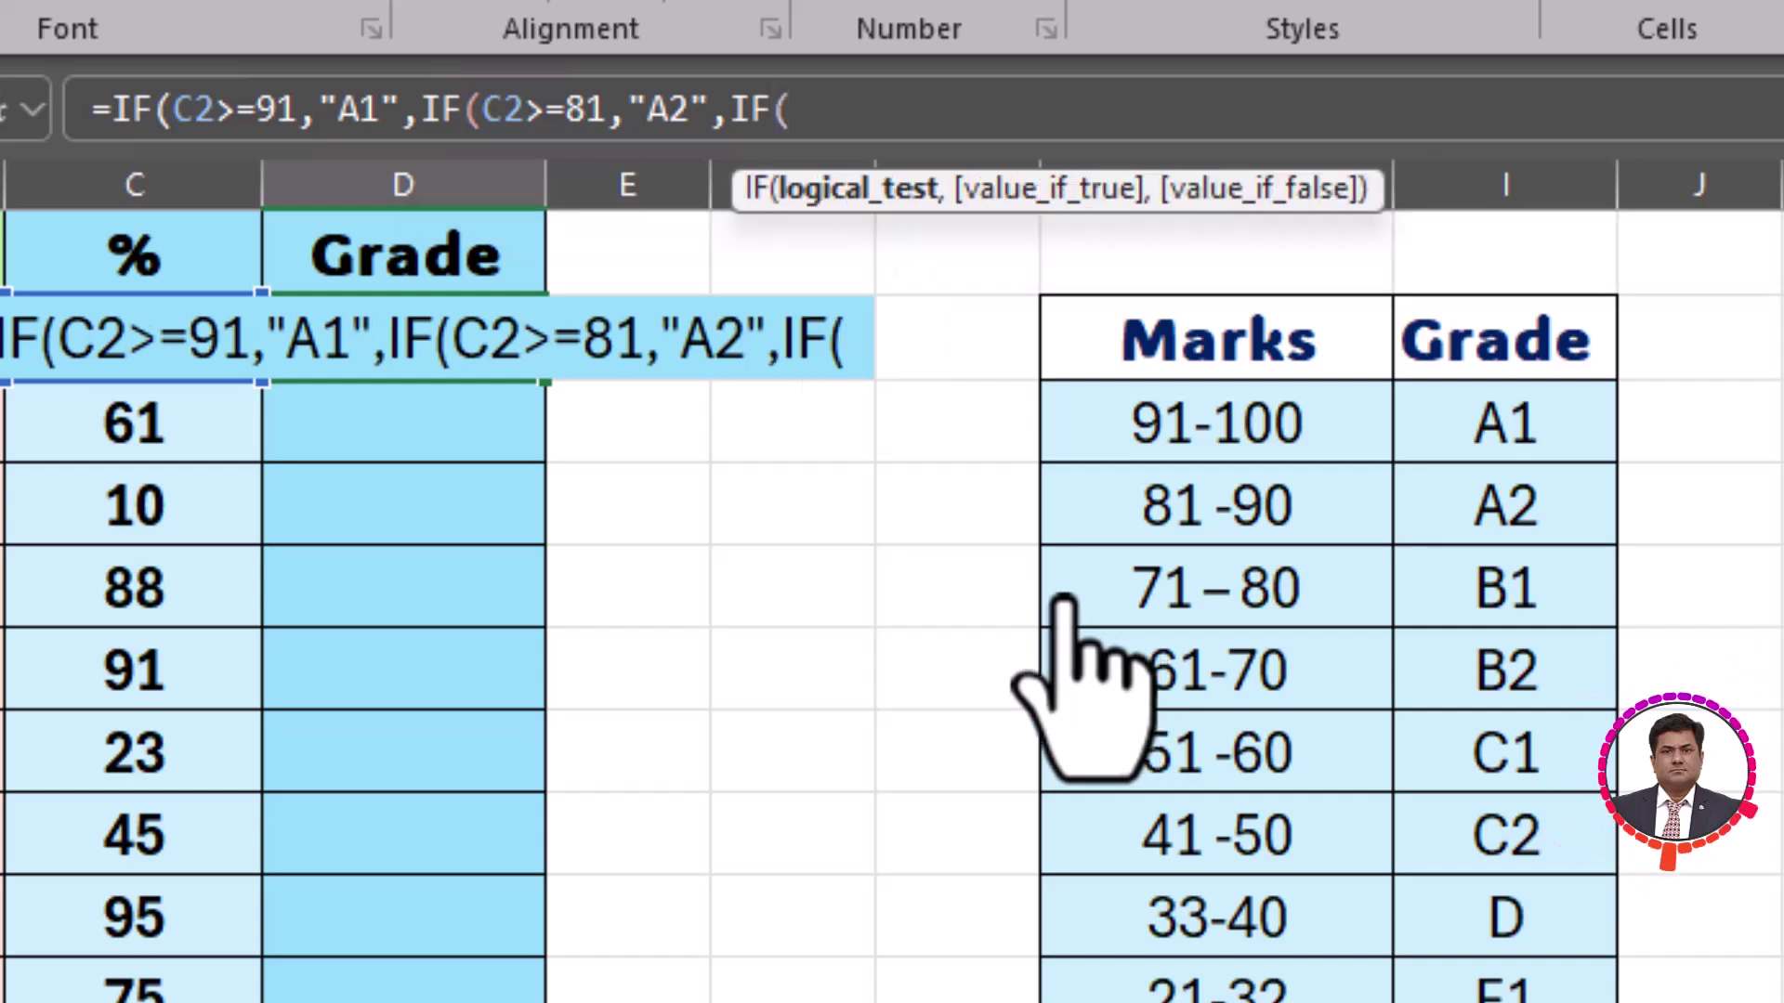
type("C2")
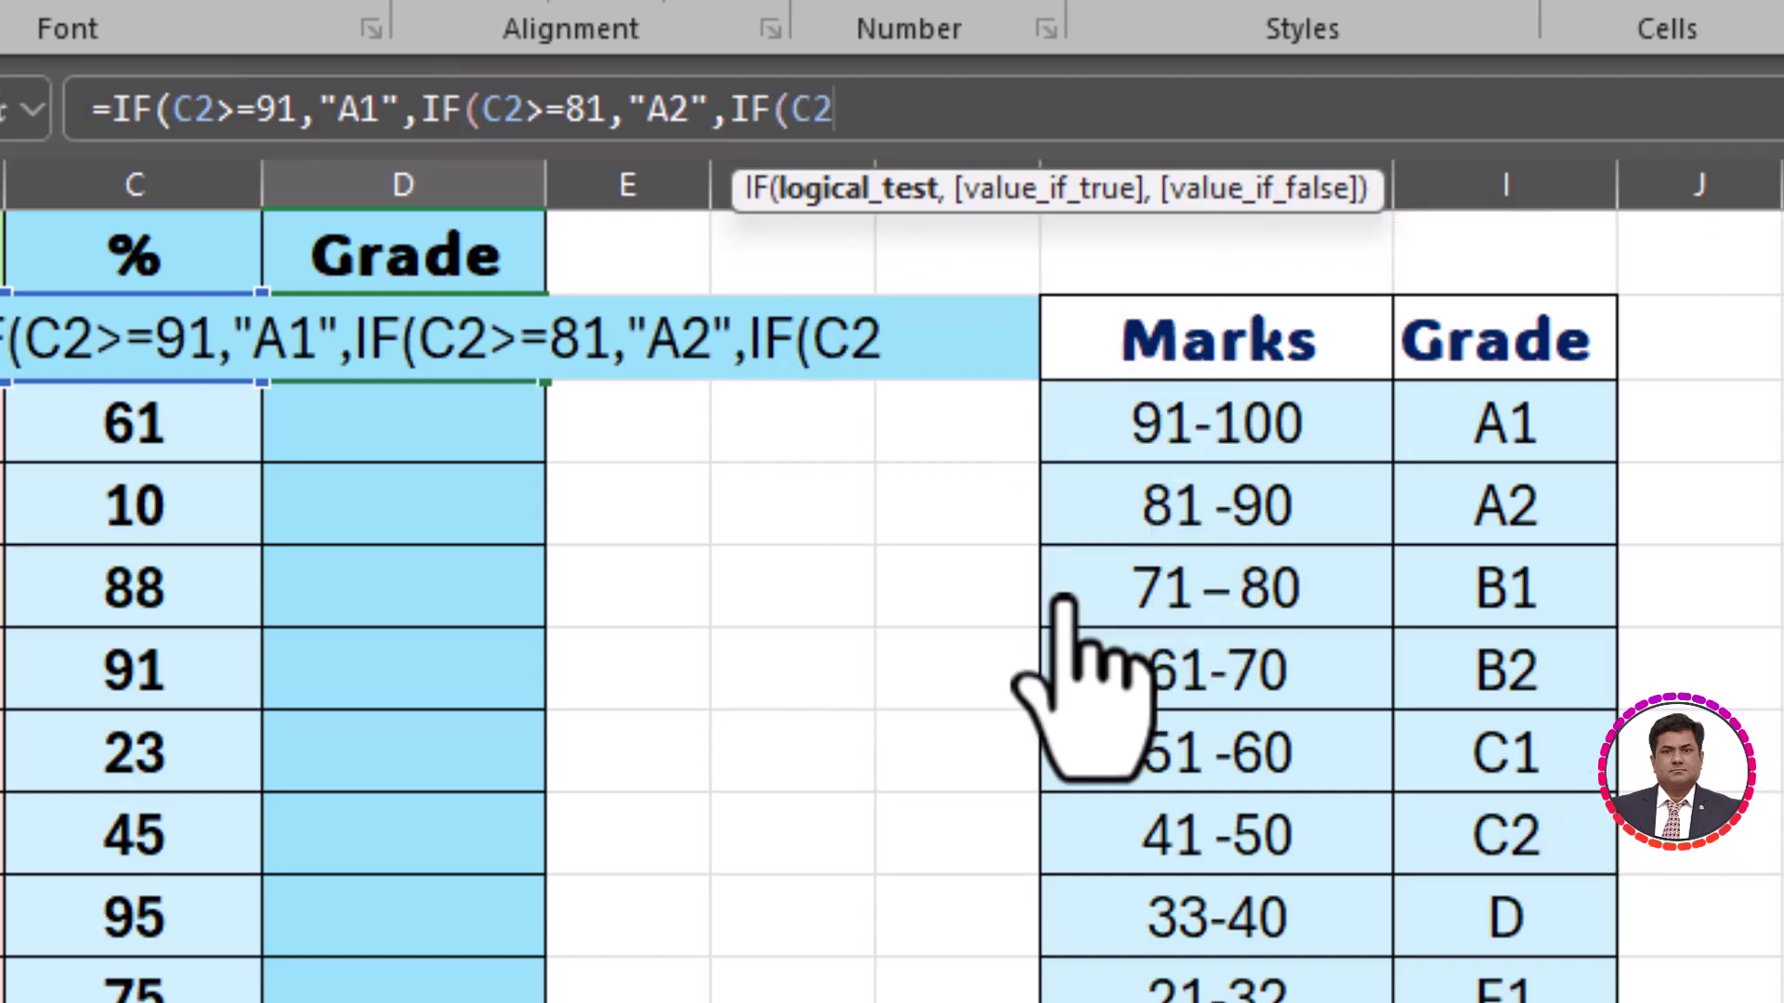
type(">")
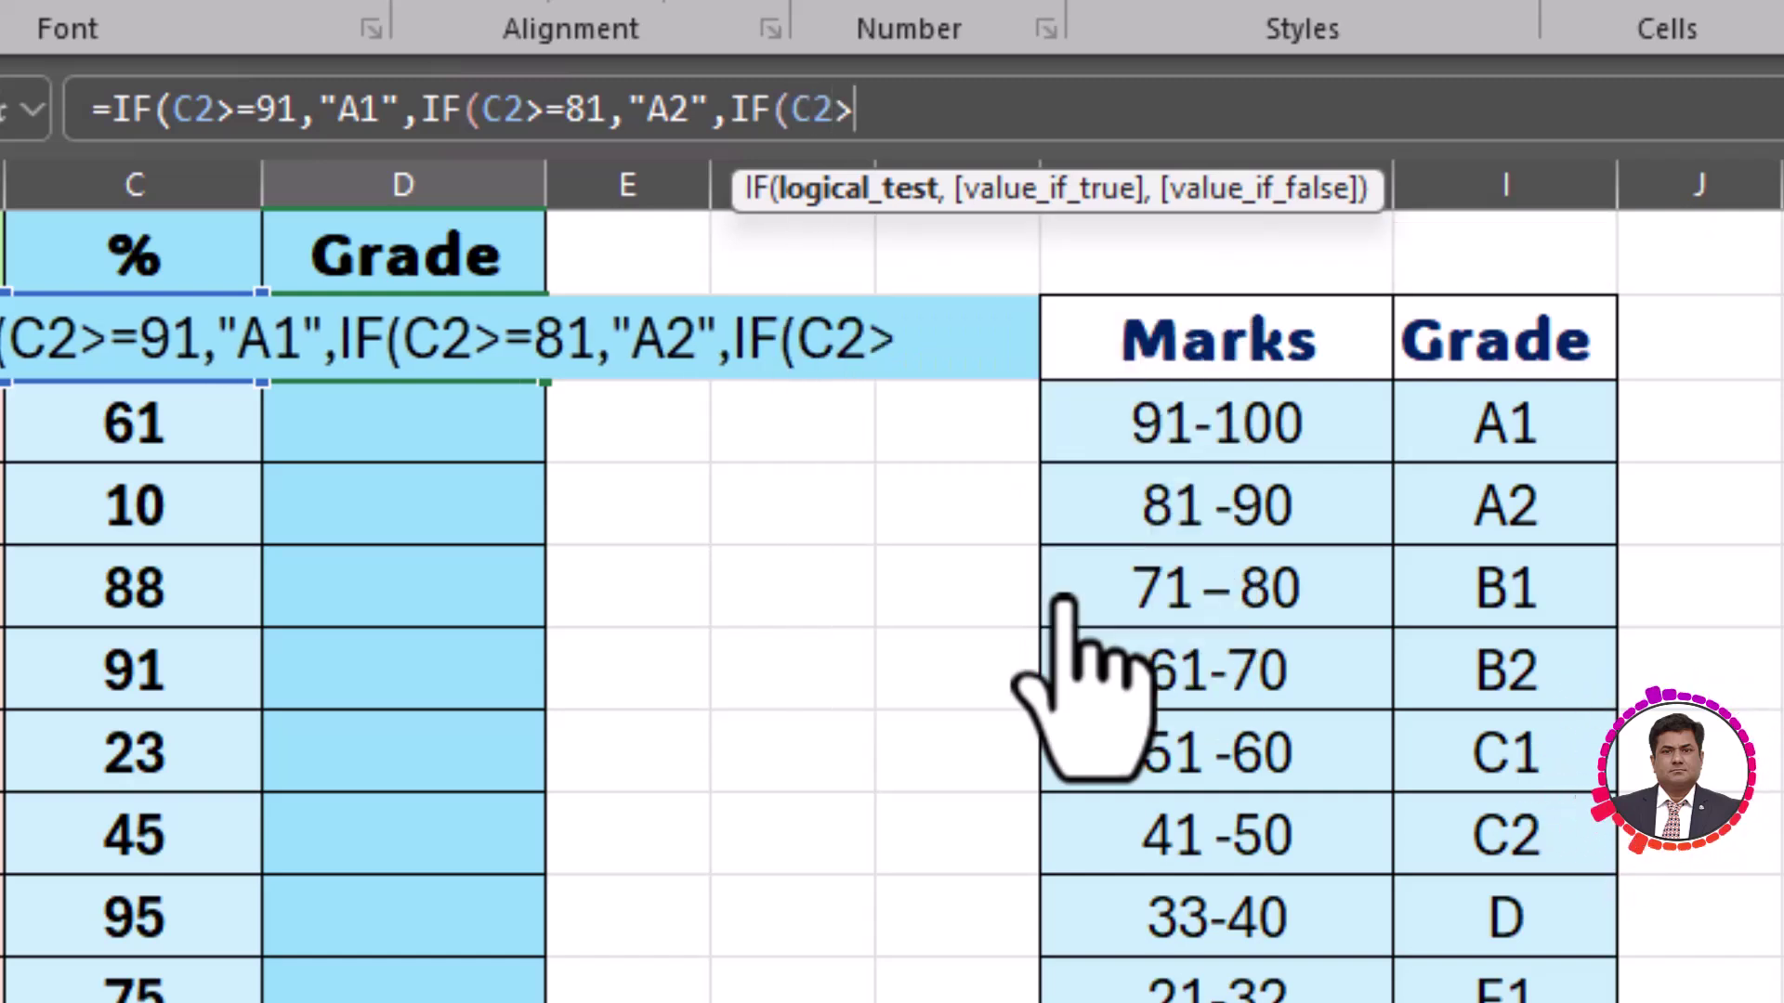
type("=")
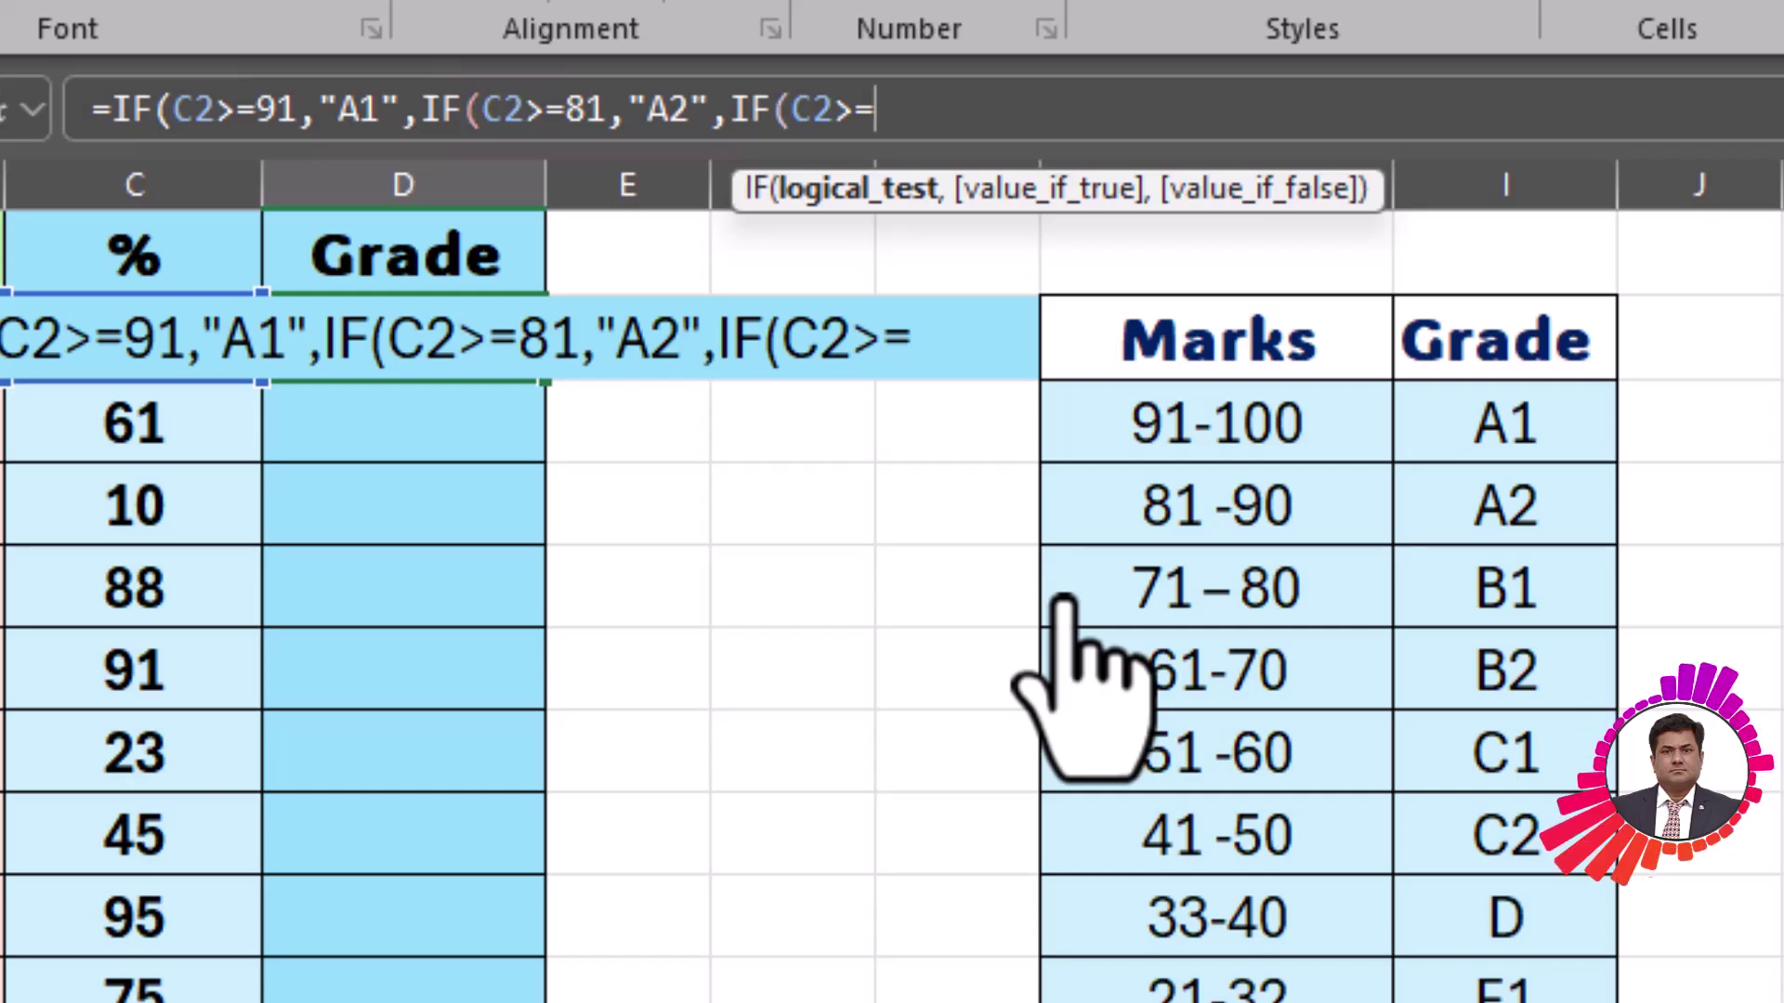
type("71")
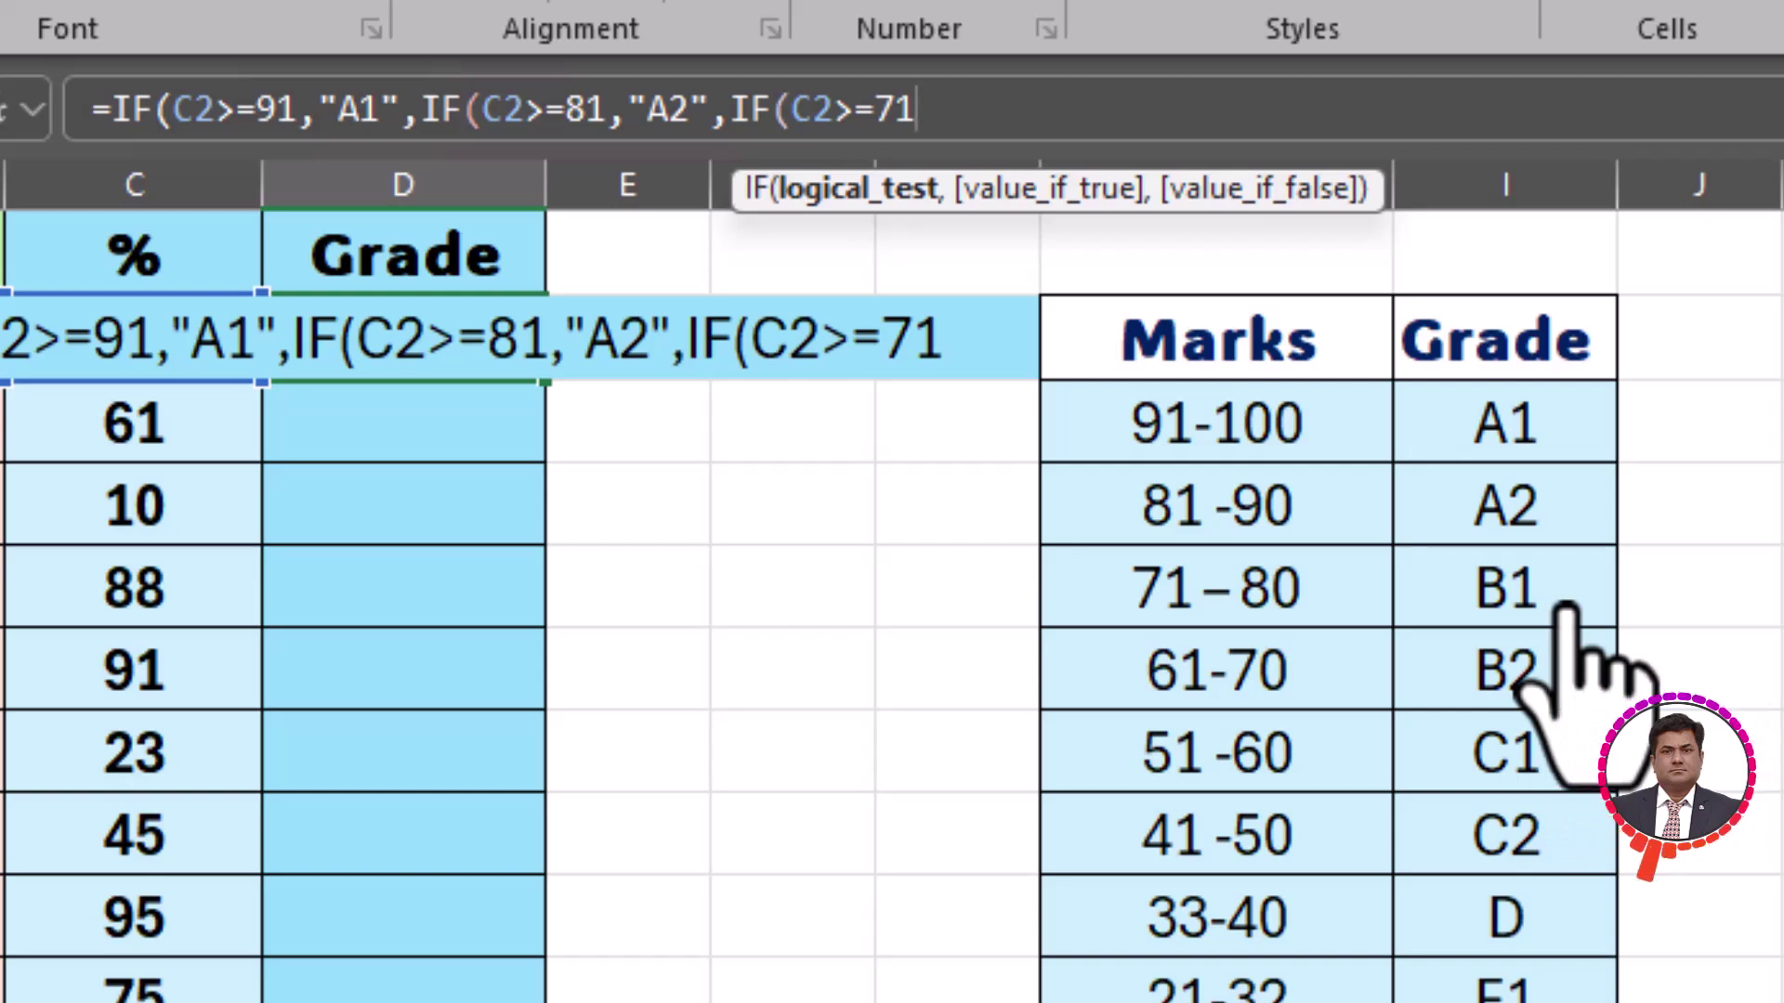
type(",\"")
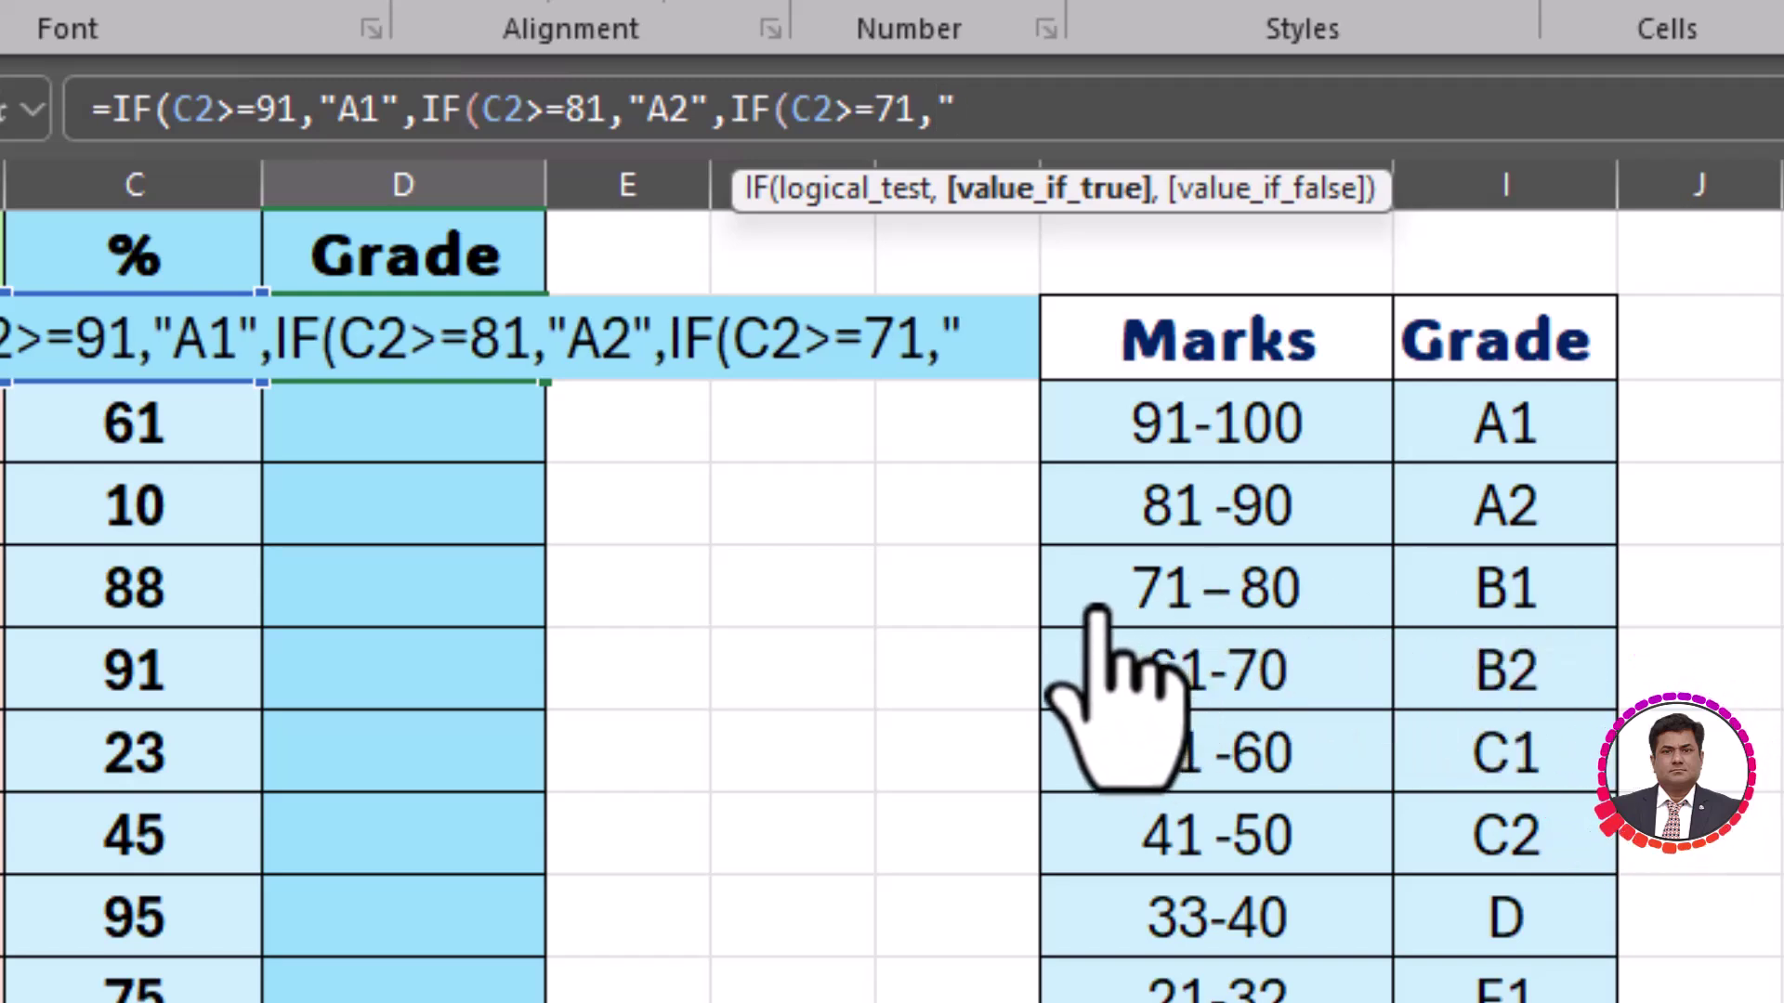
type("B1")
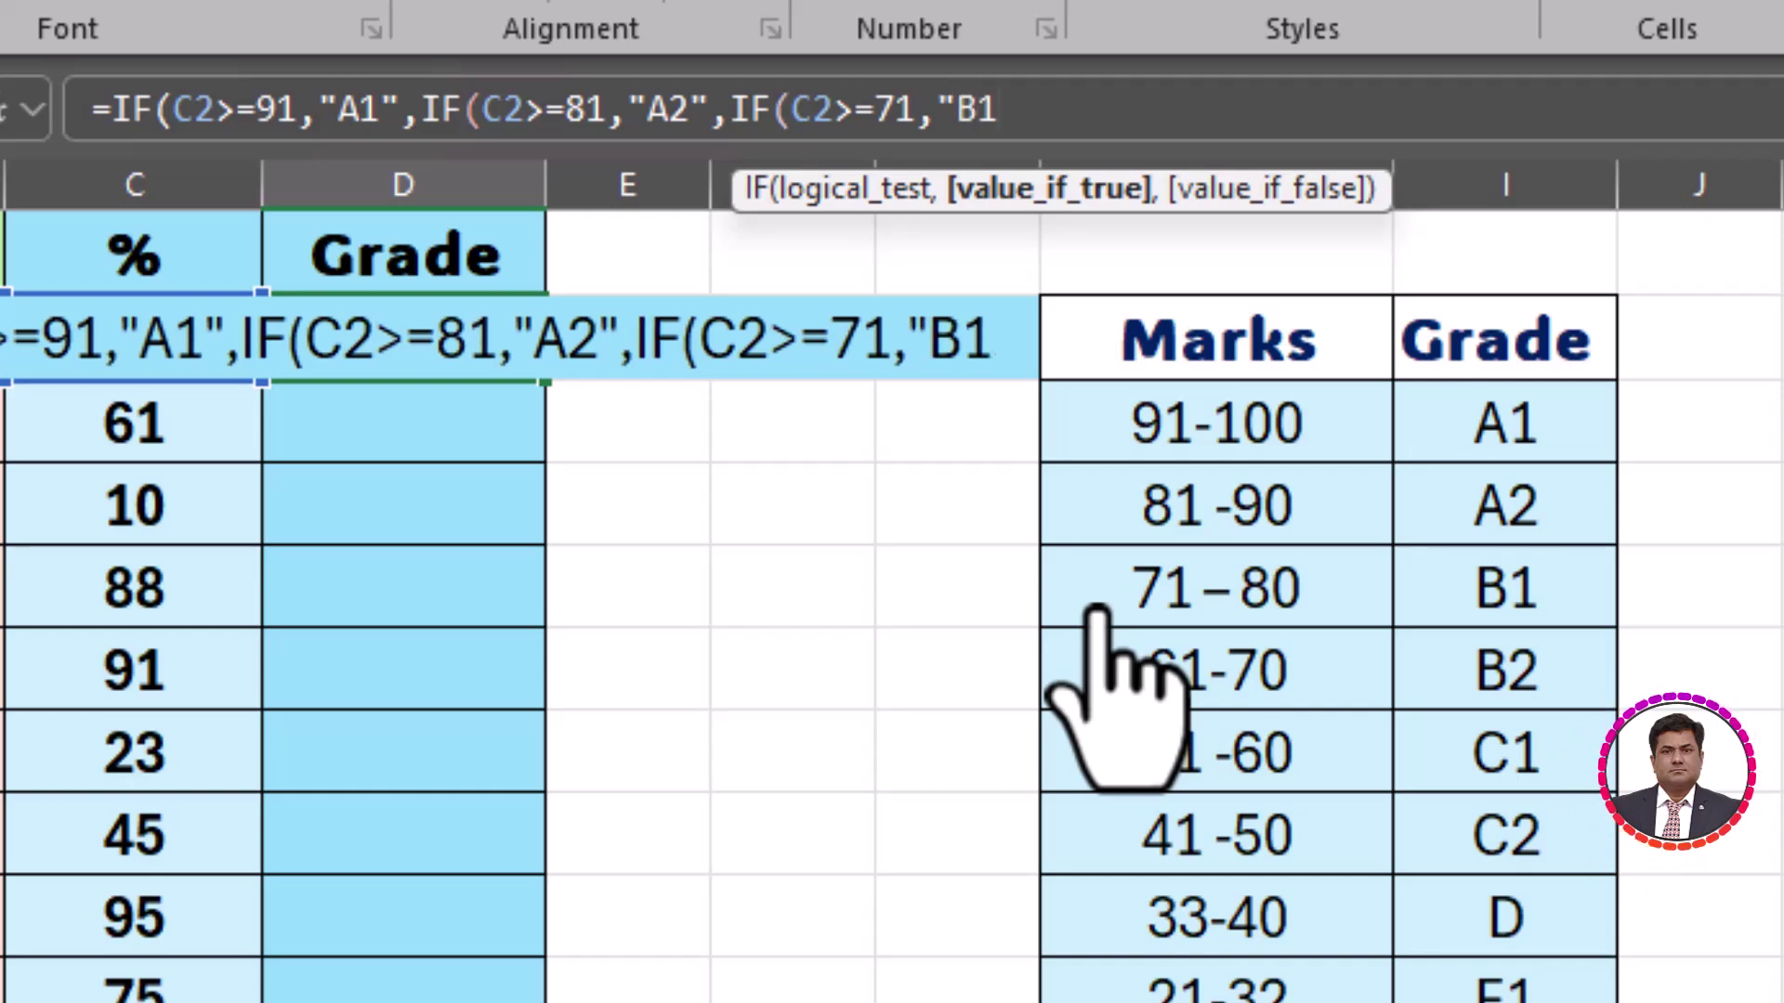
type("\"")
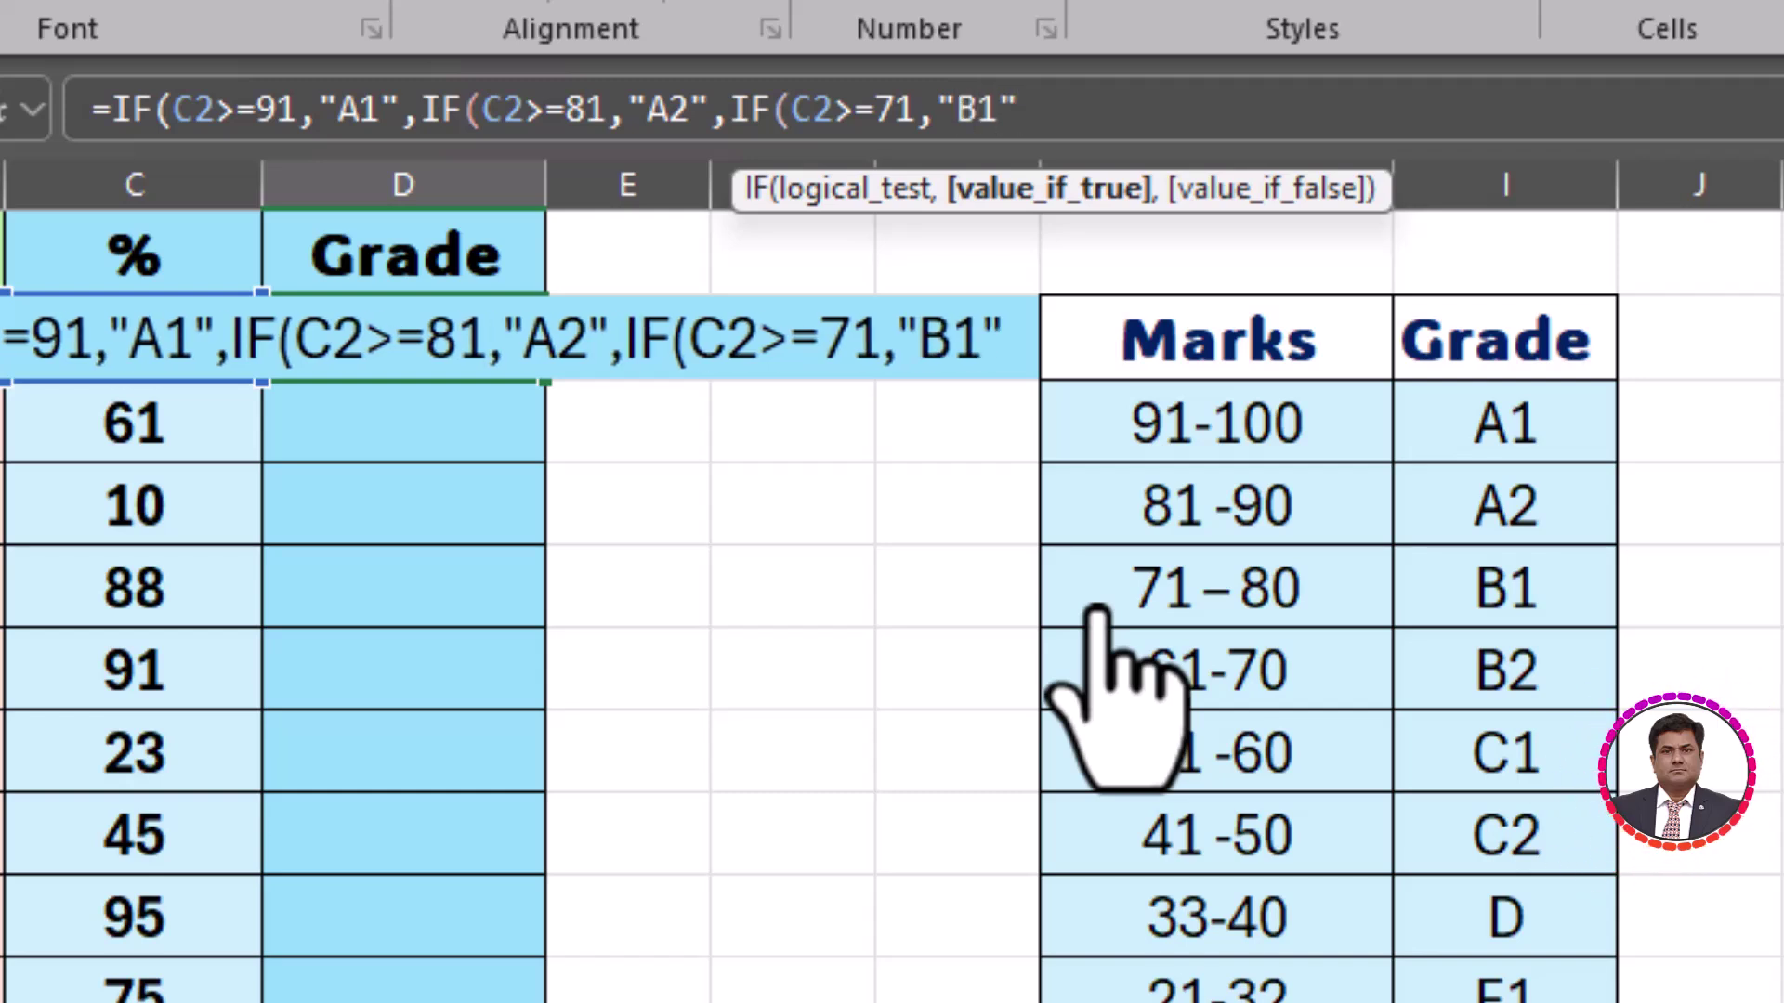
type(",")
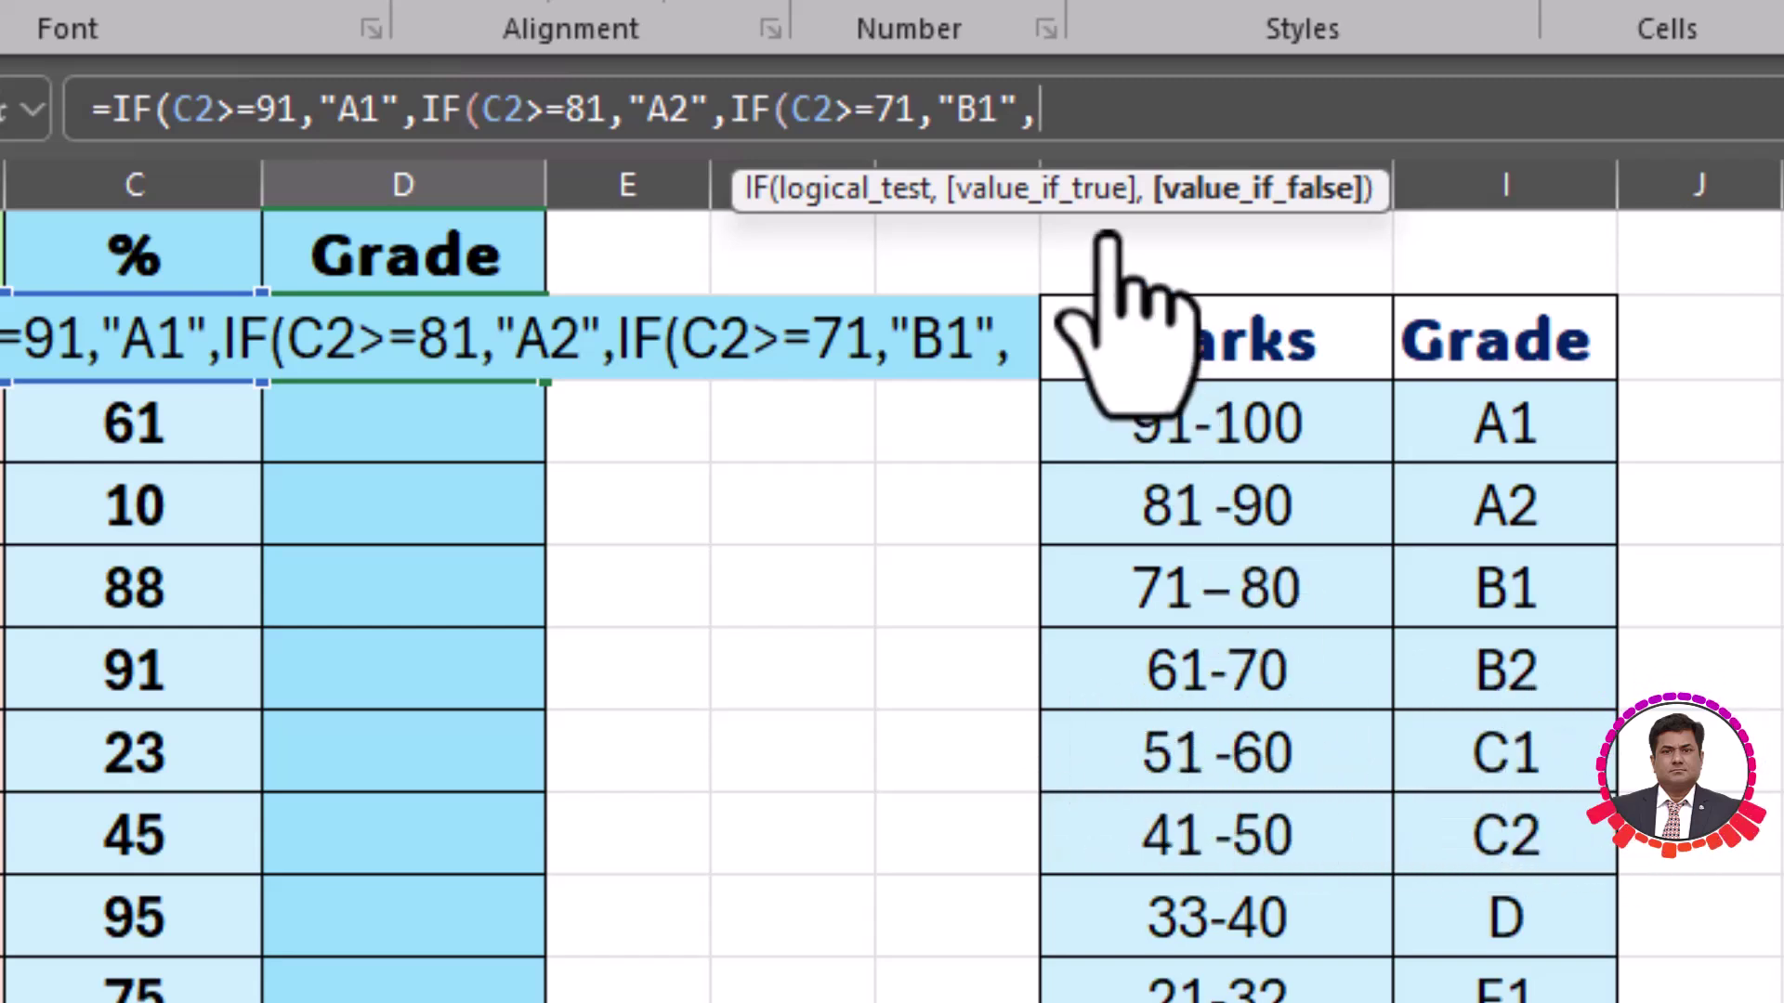
Nest a fourth IF in the D2 formula that returns "B2" when C2>=61
type("IF")
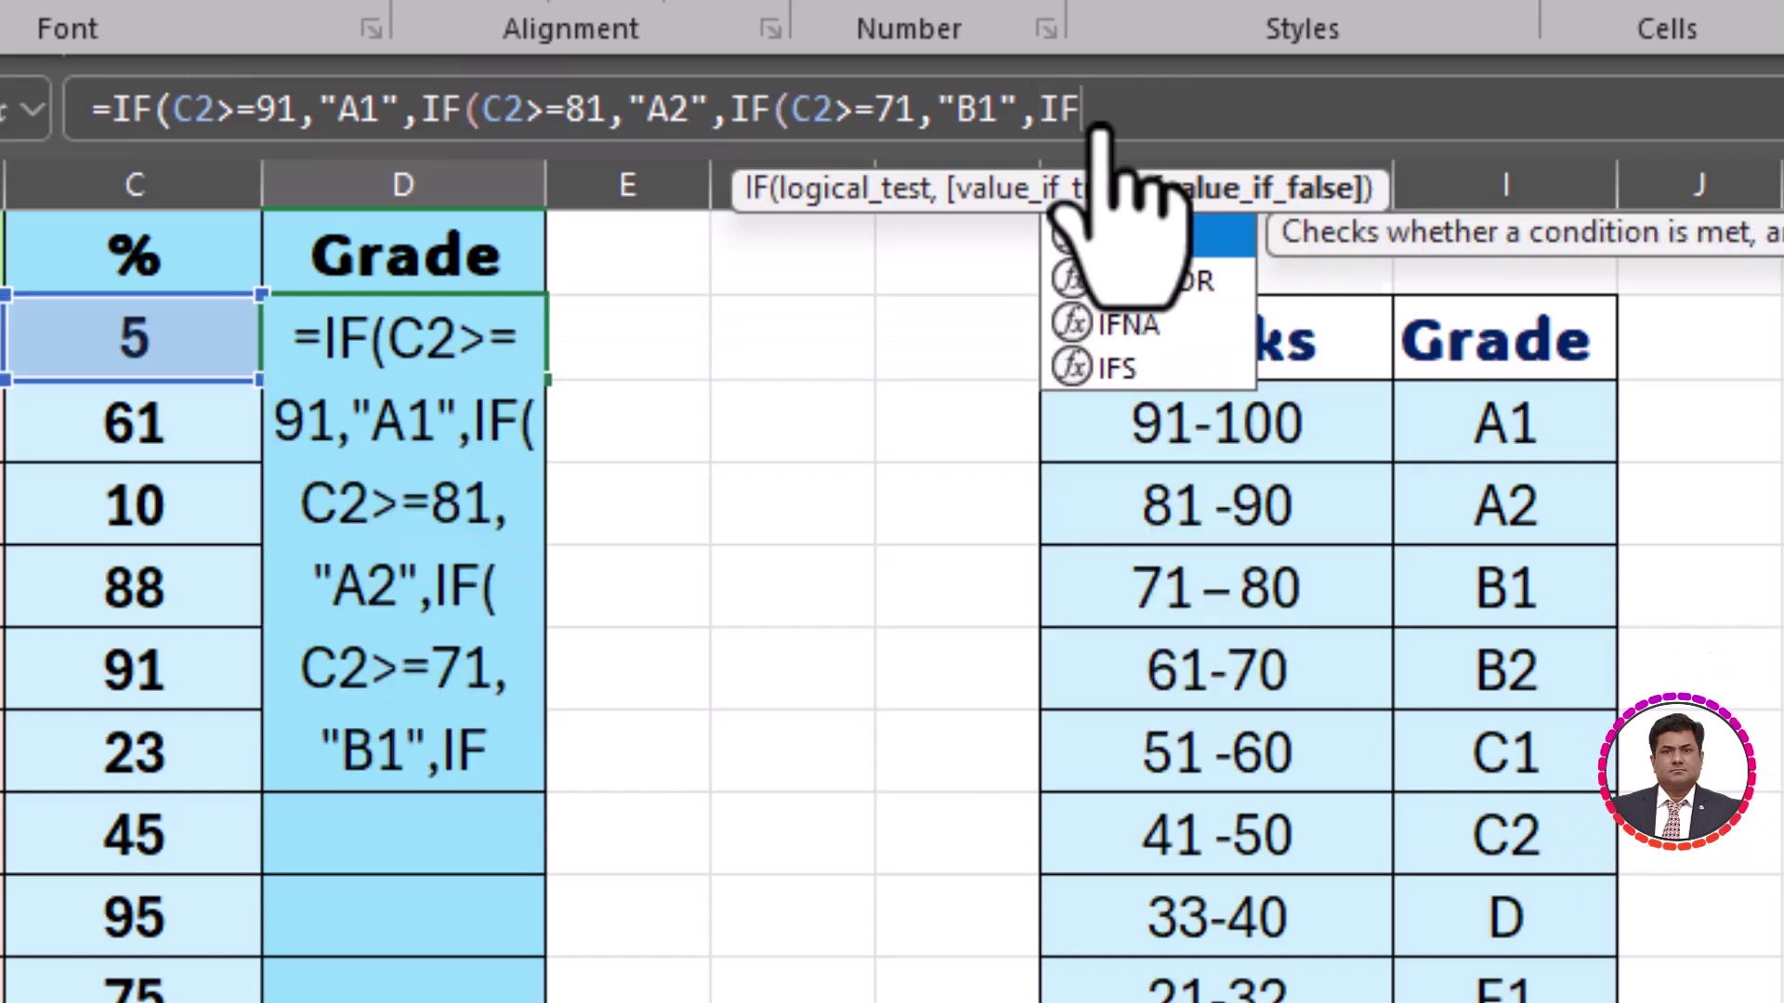
type("(C2>")
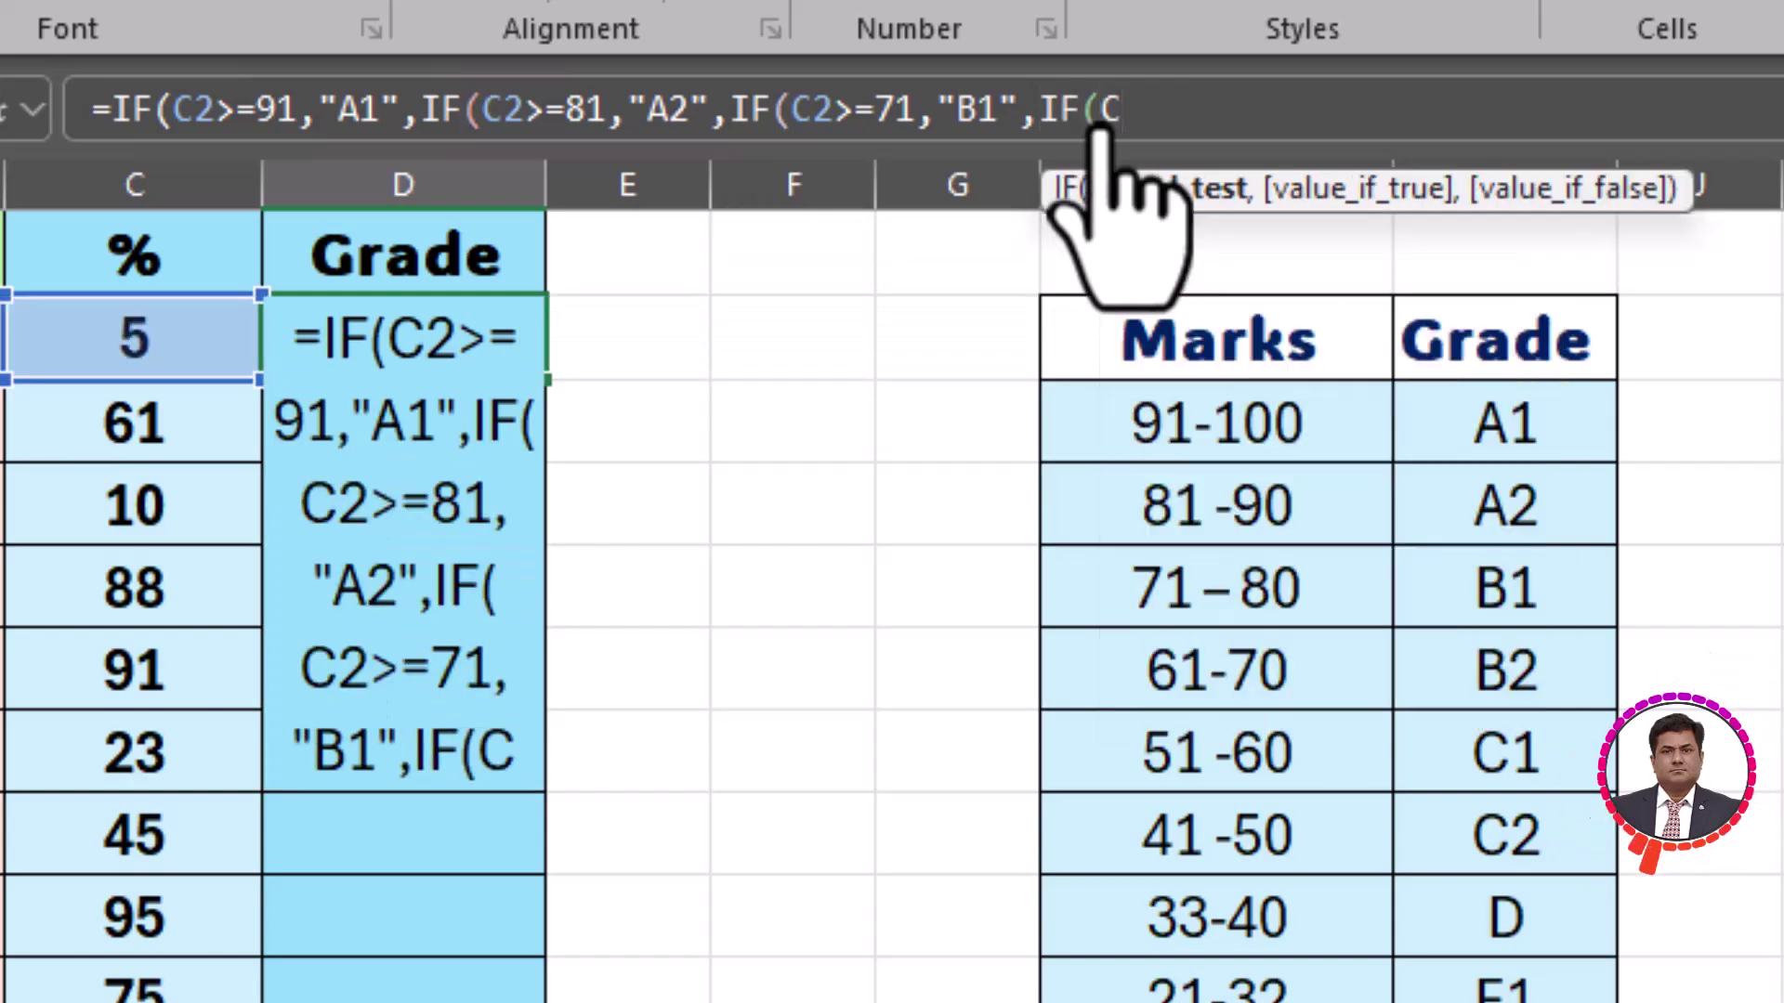
type("=")
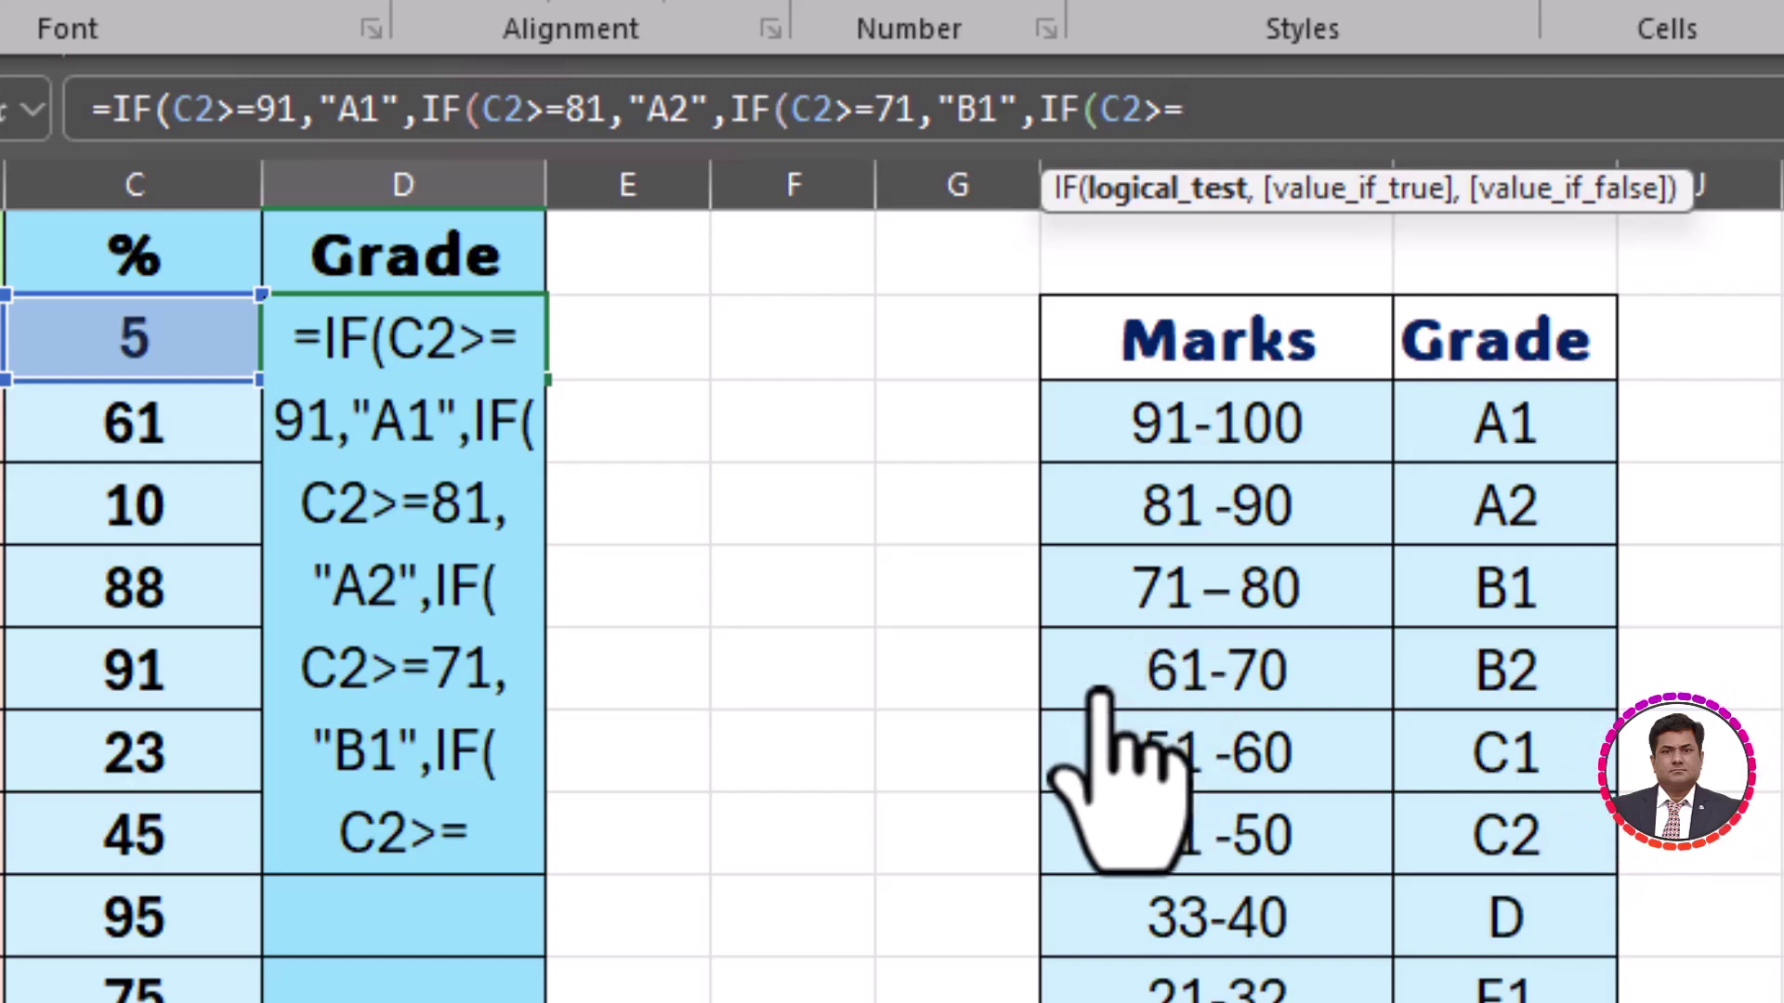
type("8")
key("BackSpace")
type("6")
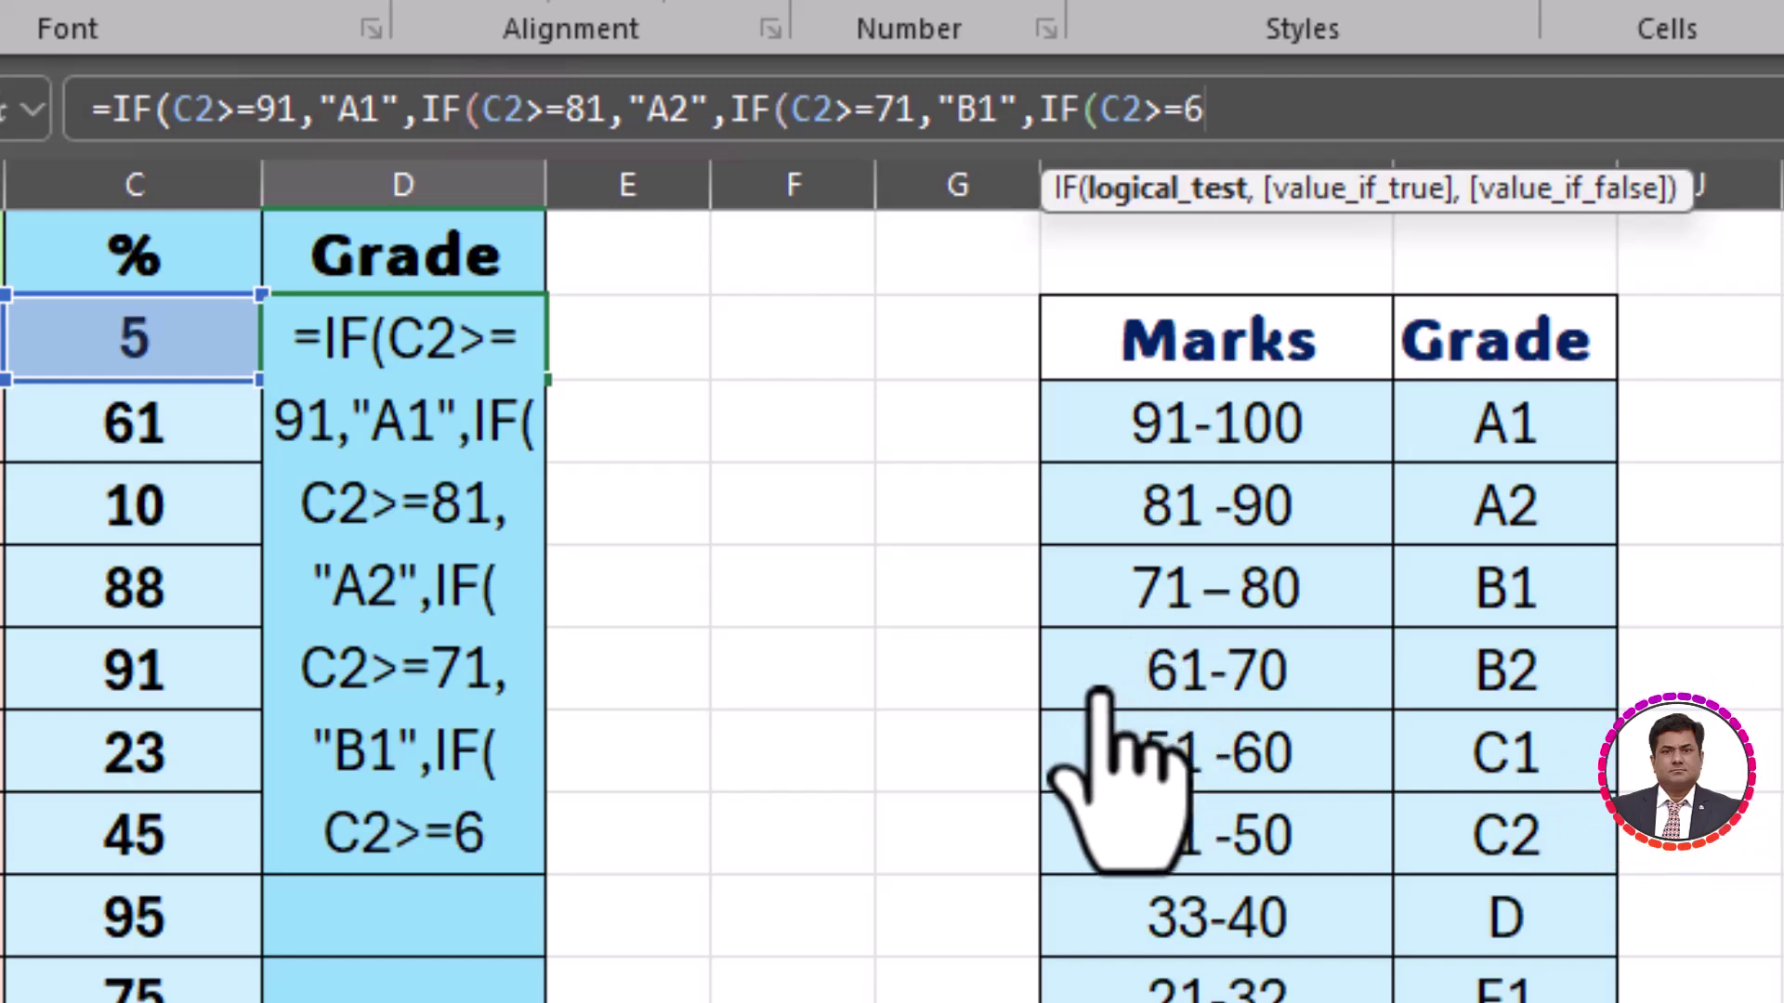
type("1,")
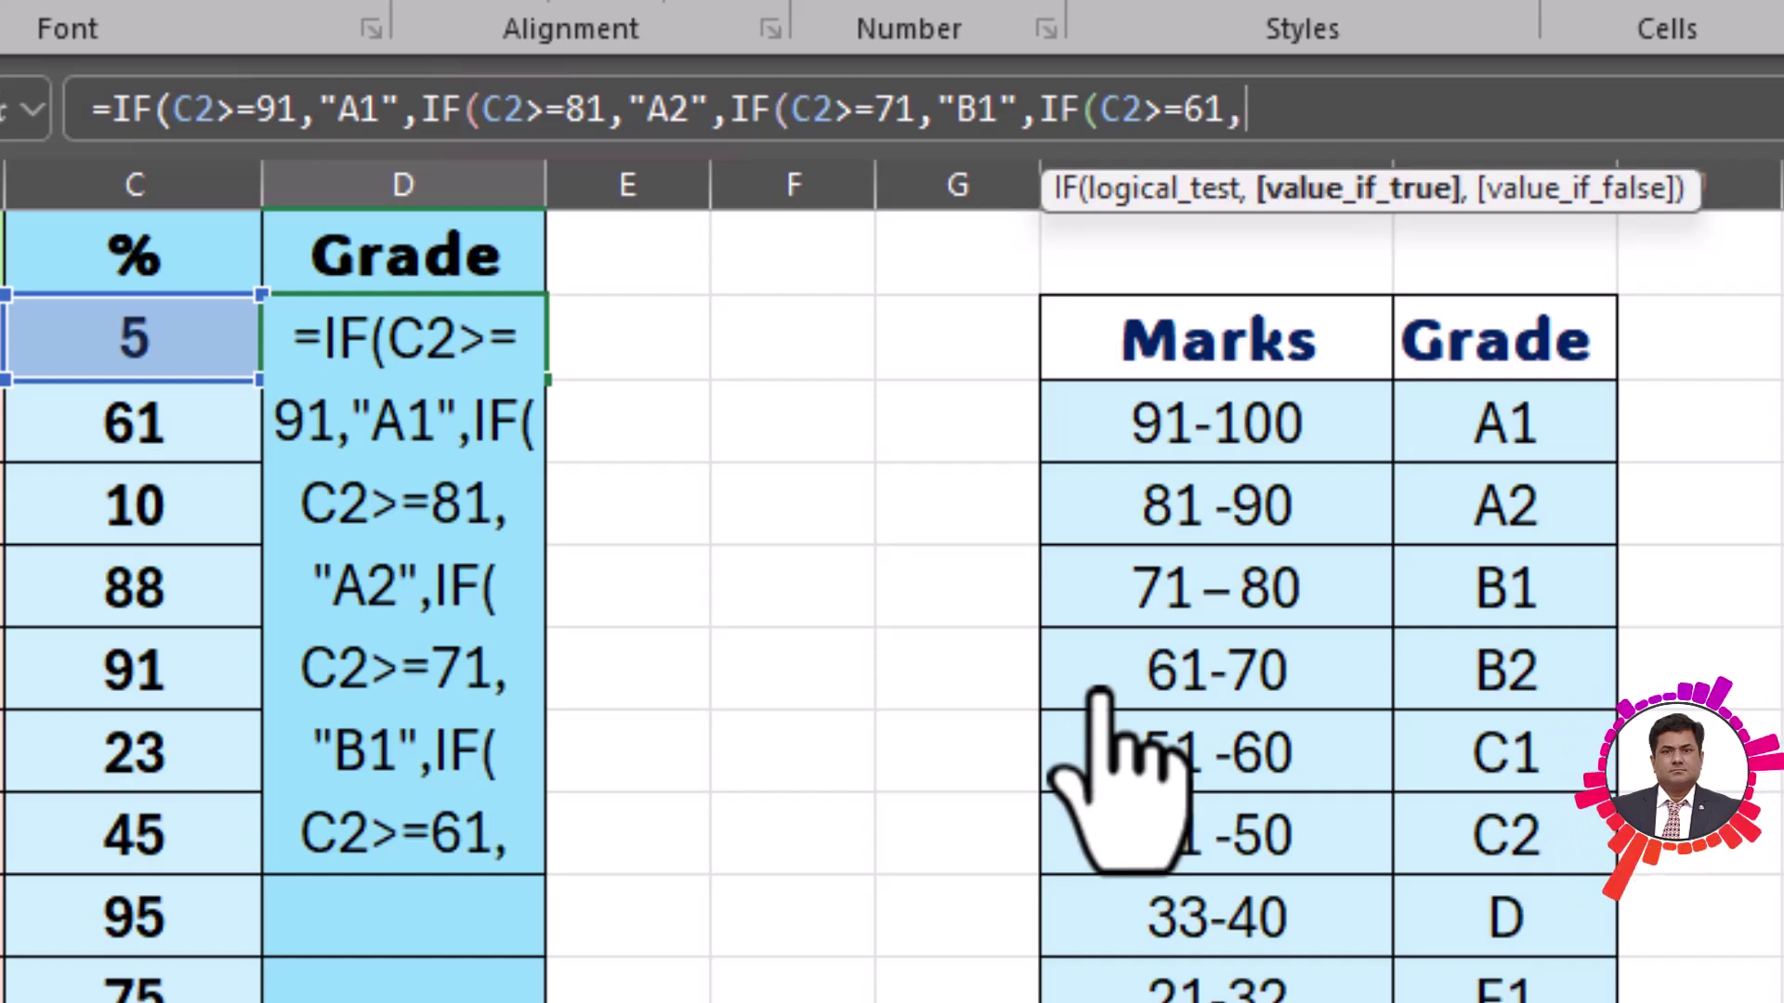
type("\"")
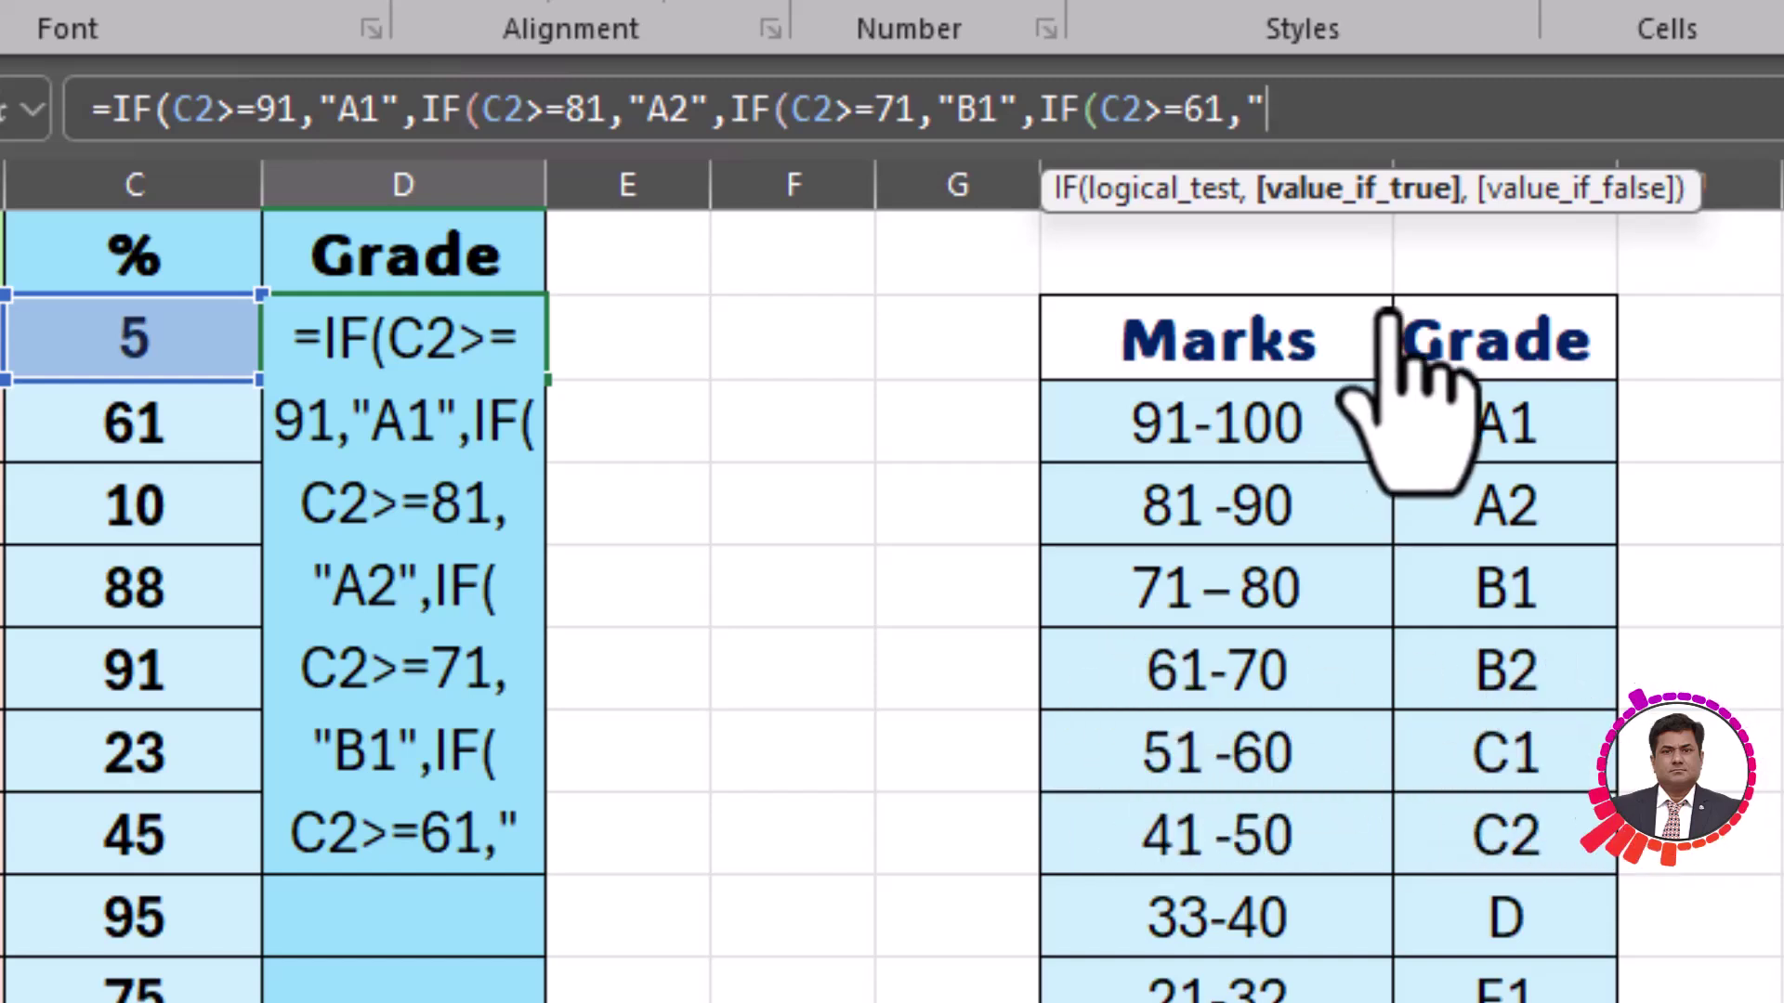
type("B2")
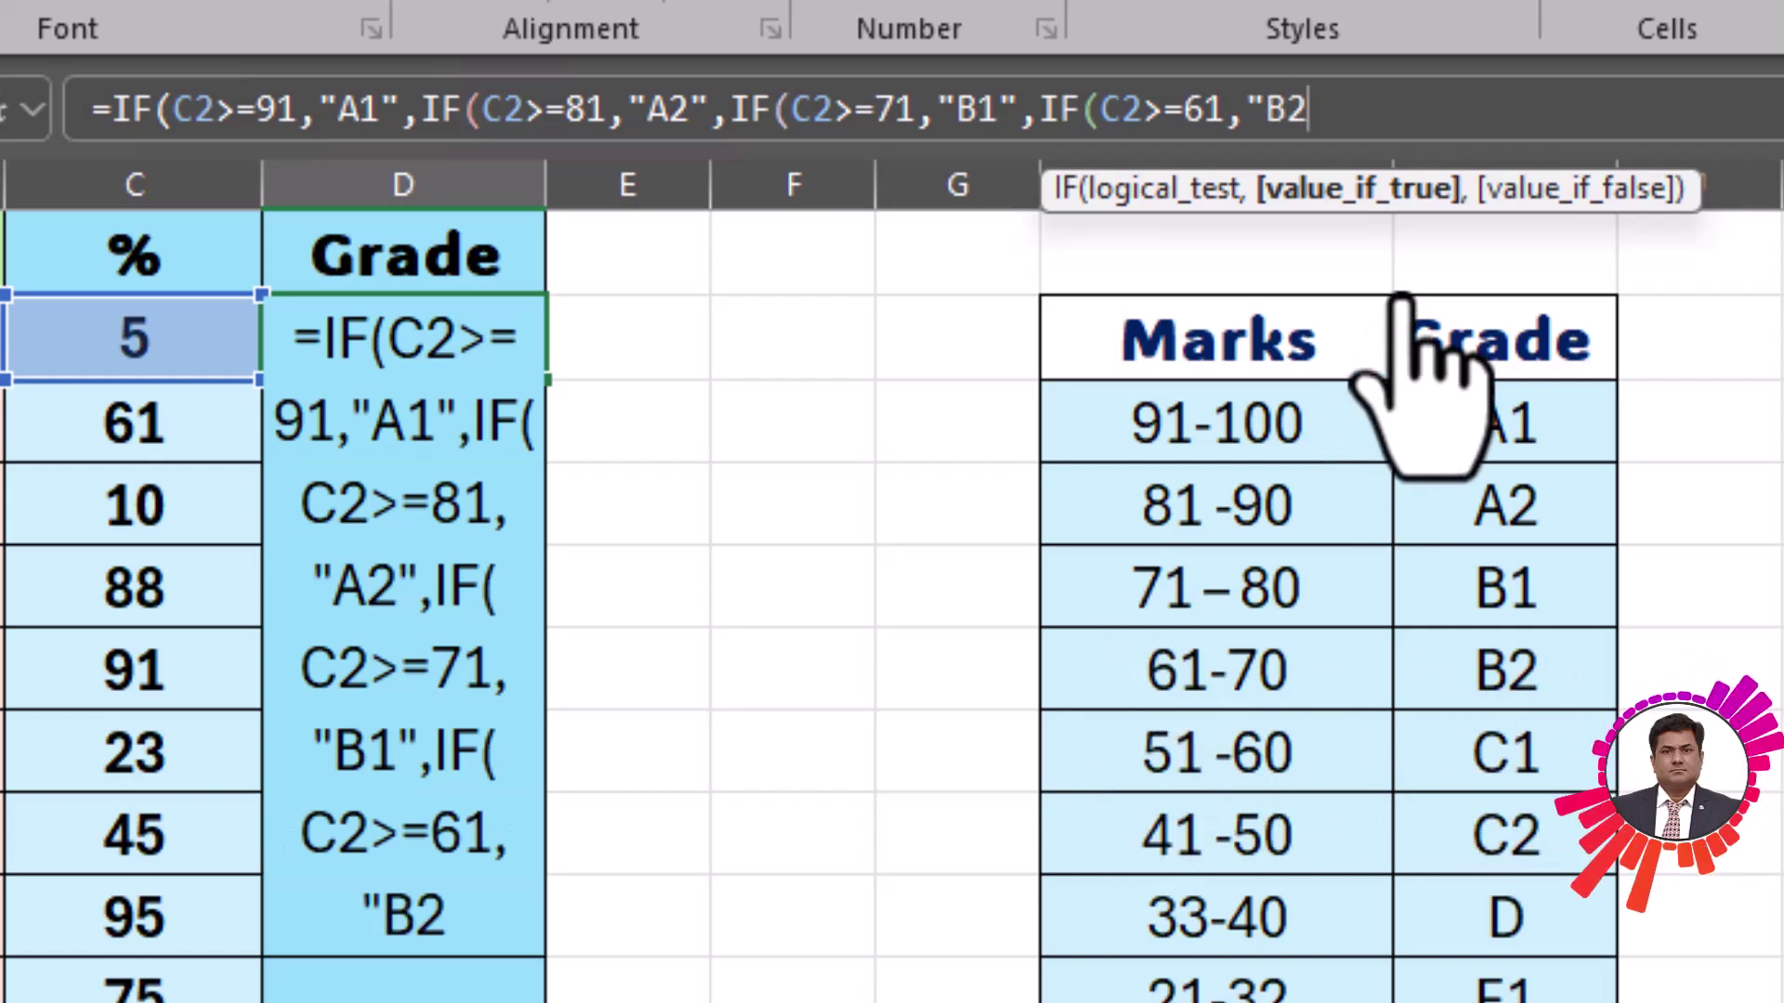
type("\".")
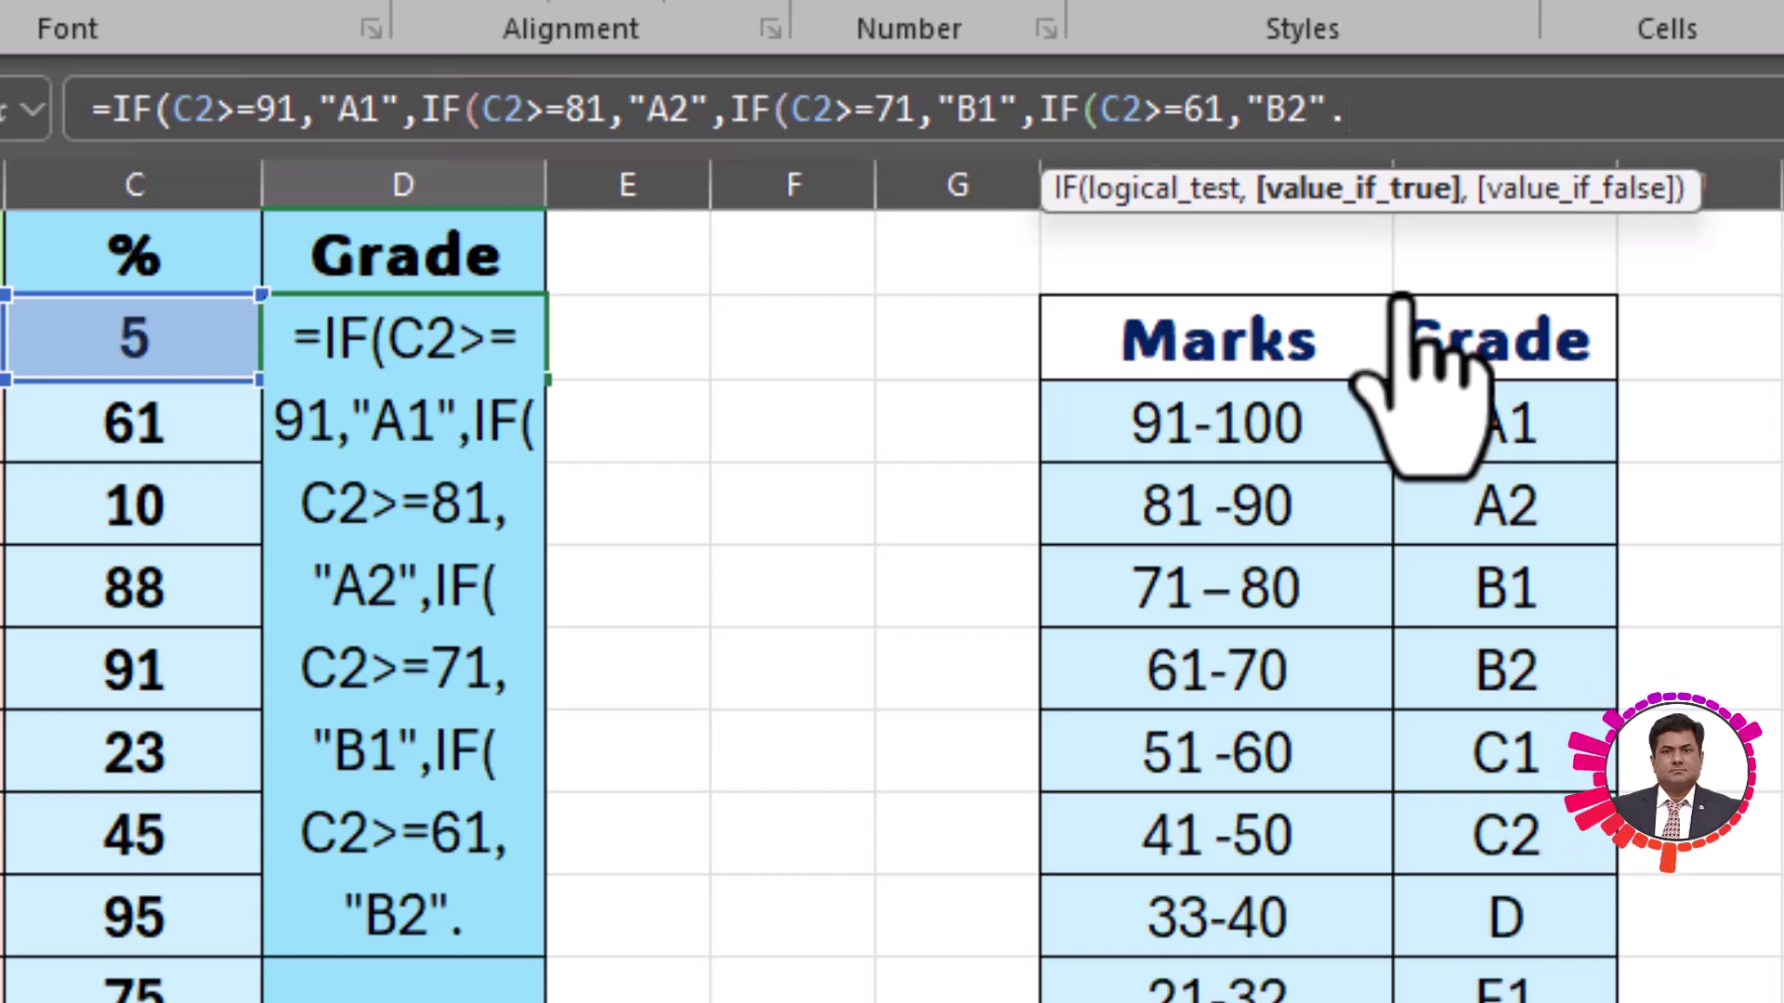
key("BackSpace")
type(",")
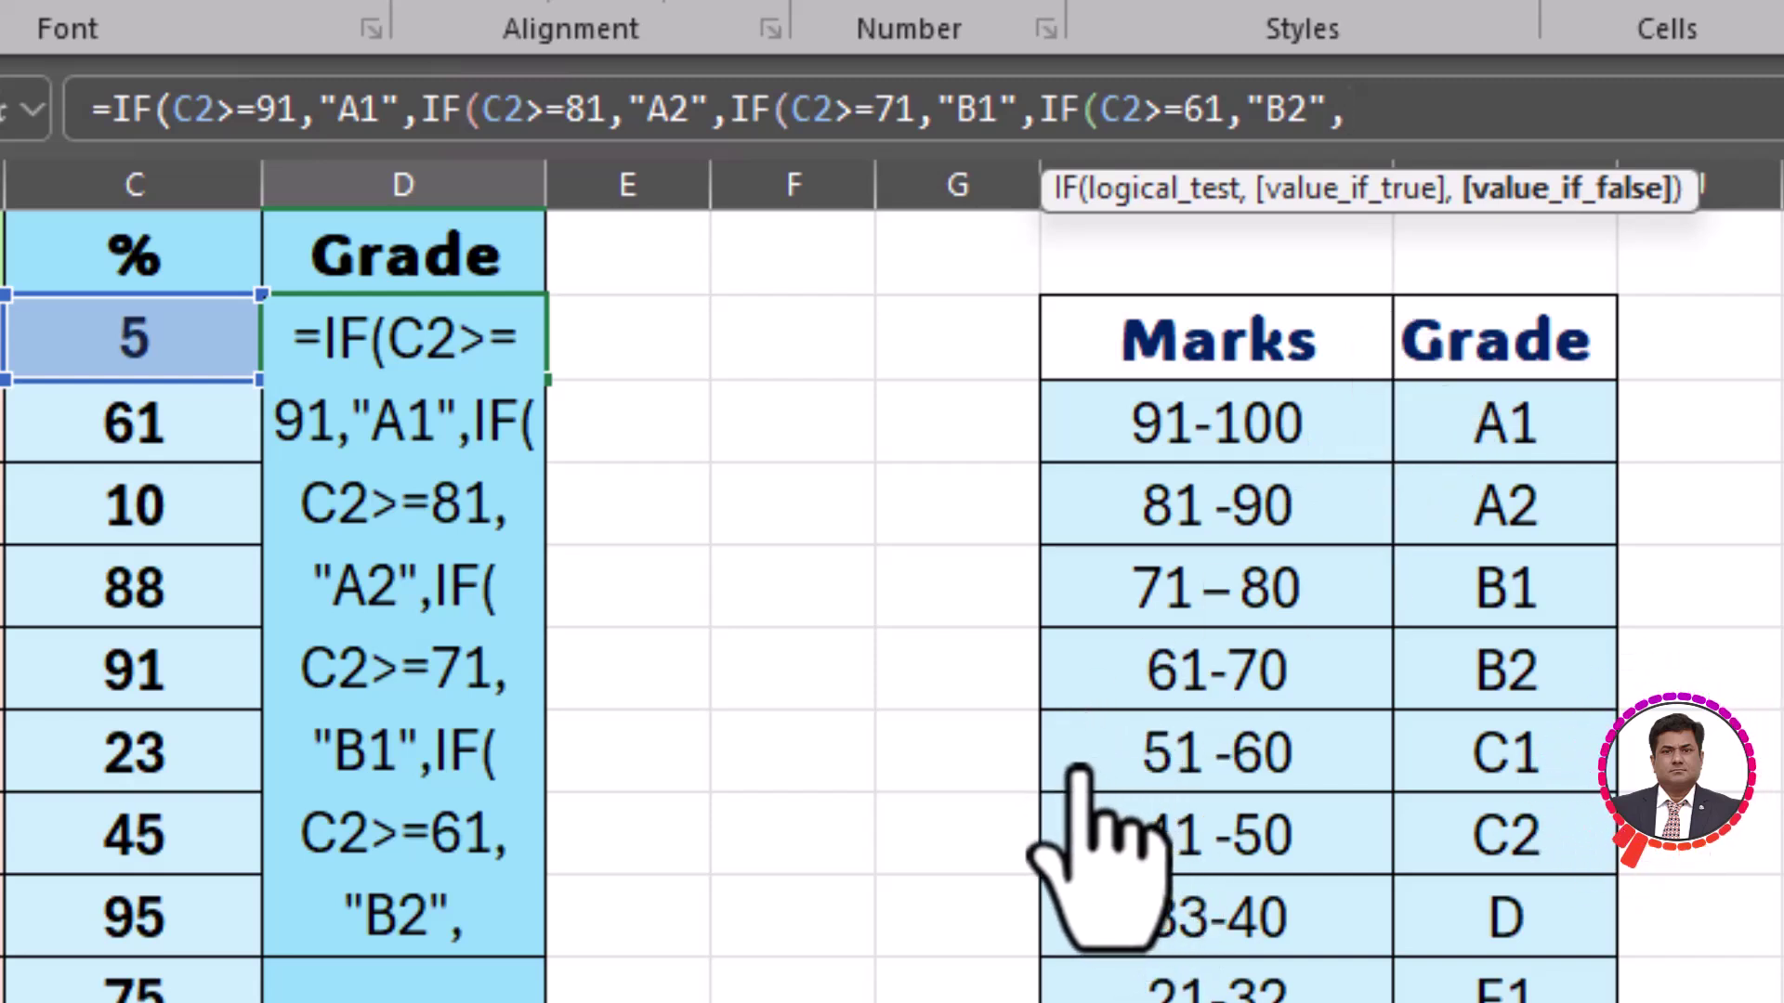
Add a fifth nested IF to the D2 formula that returns "C1" when C2>=51
type("IF")
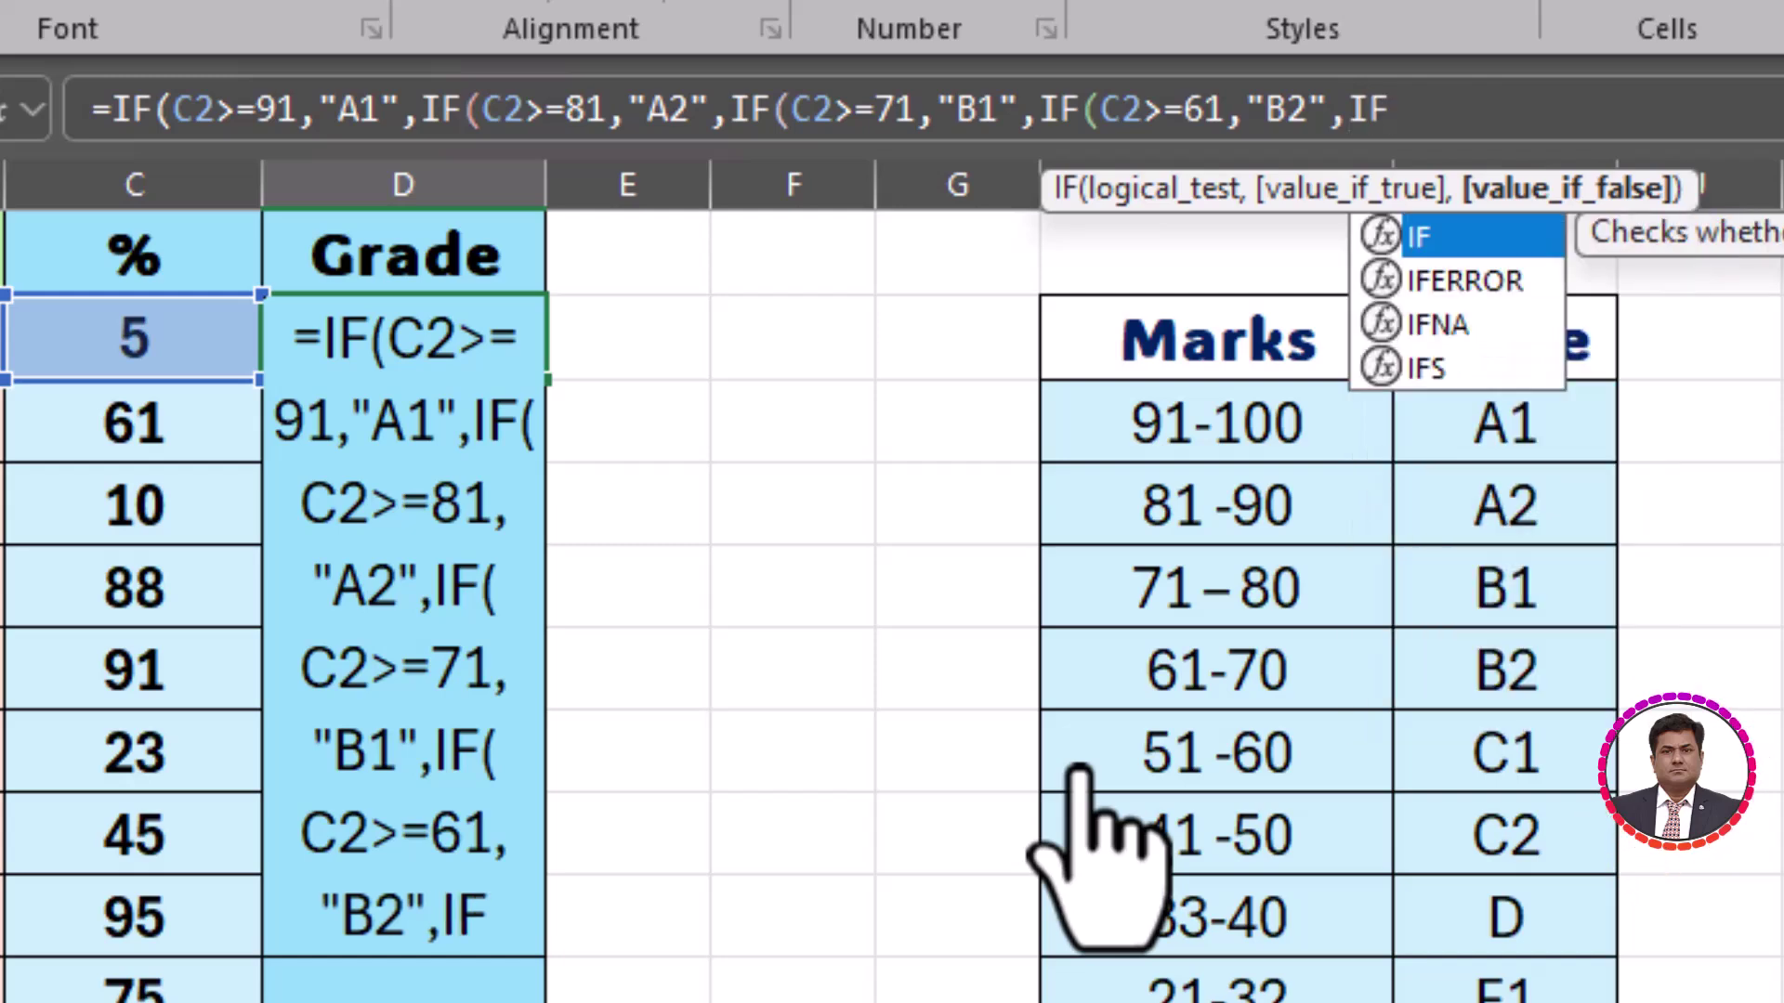
type("(")
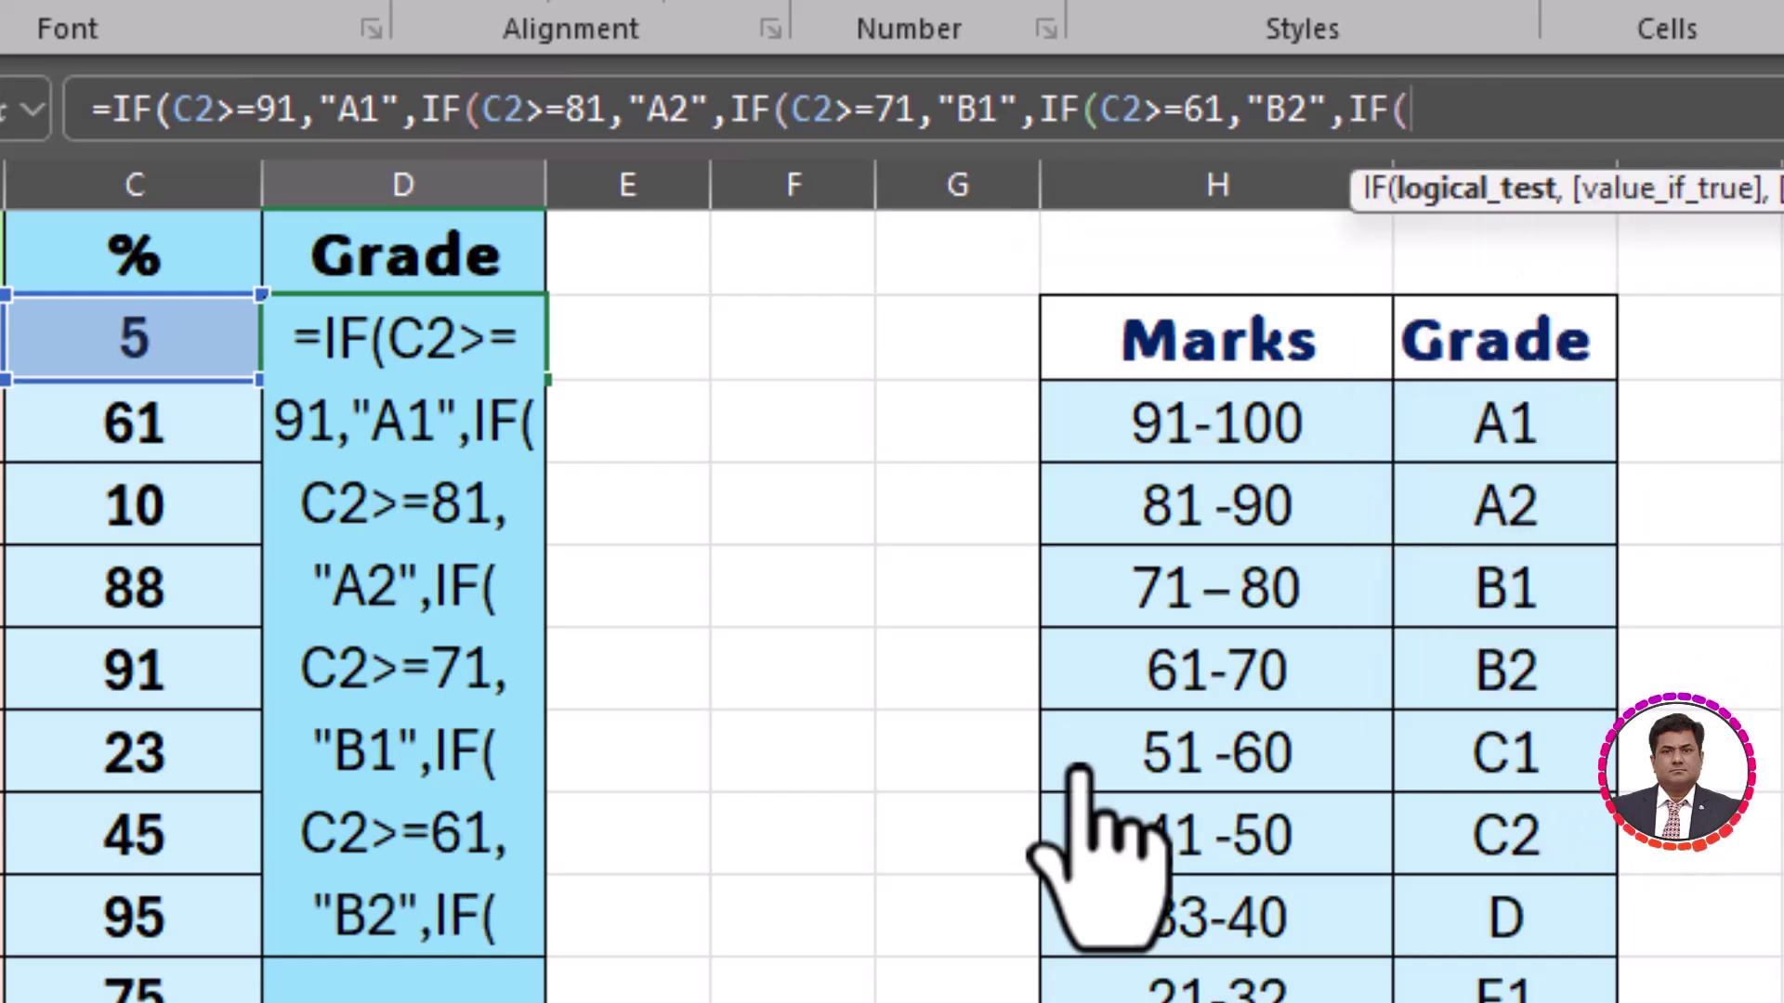
type("C")
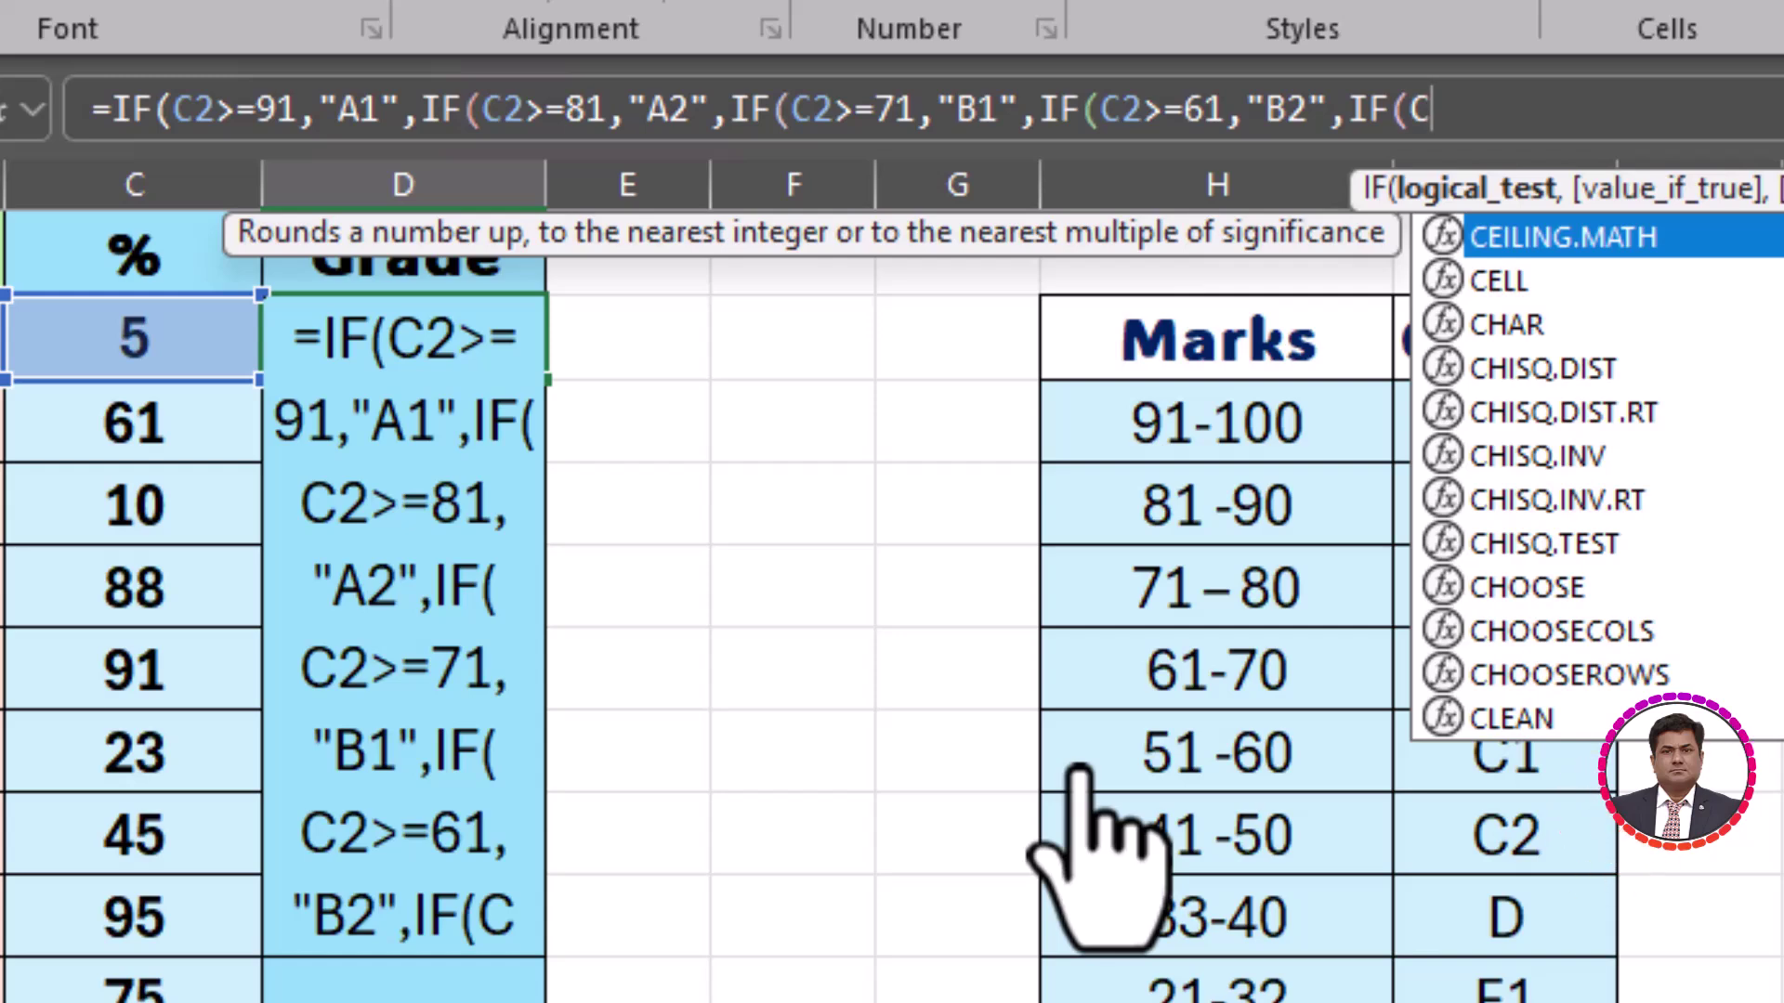
type("2")
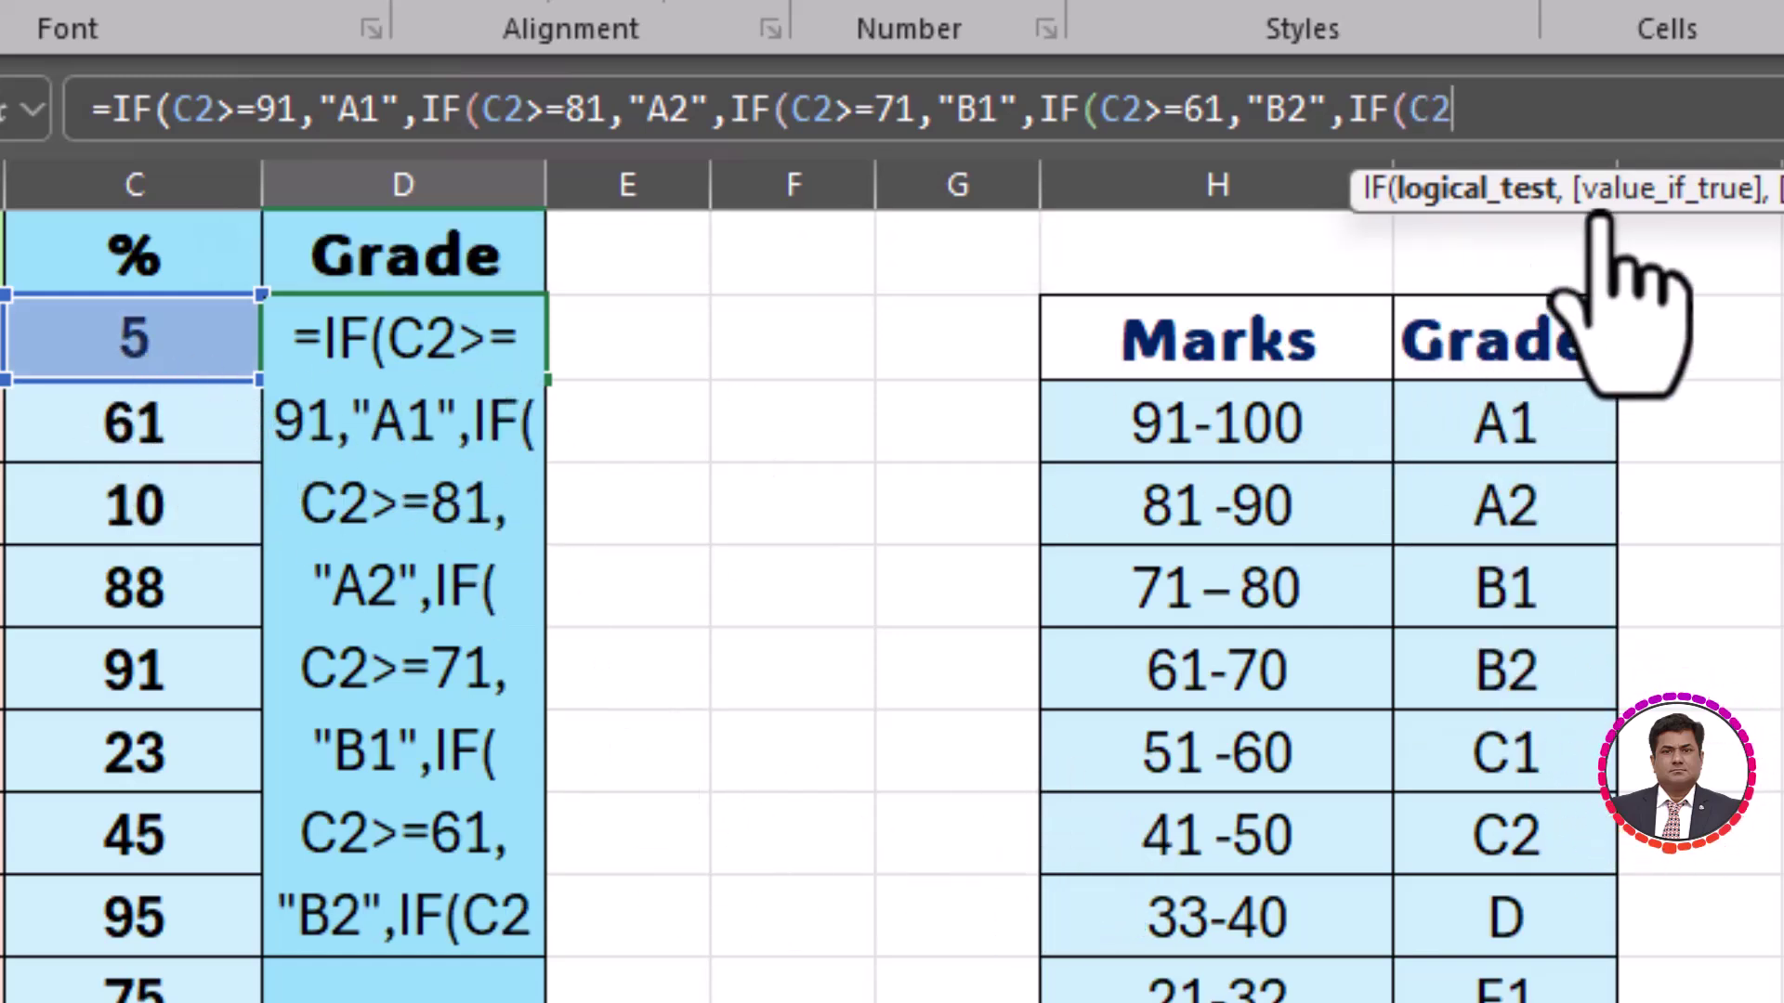
type(">")
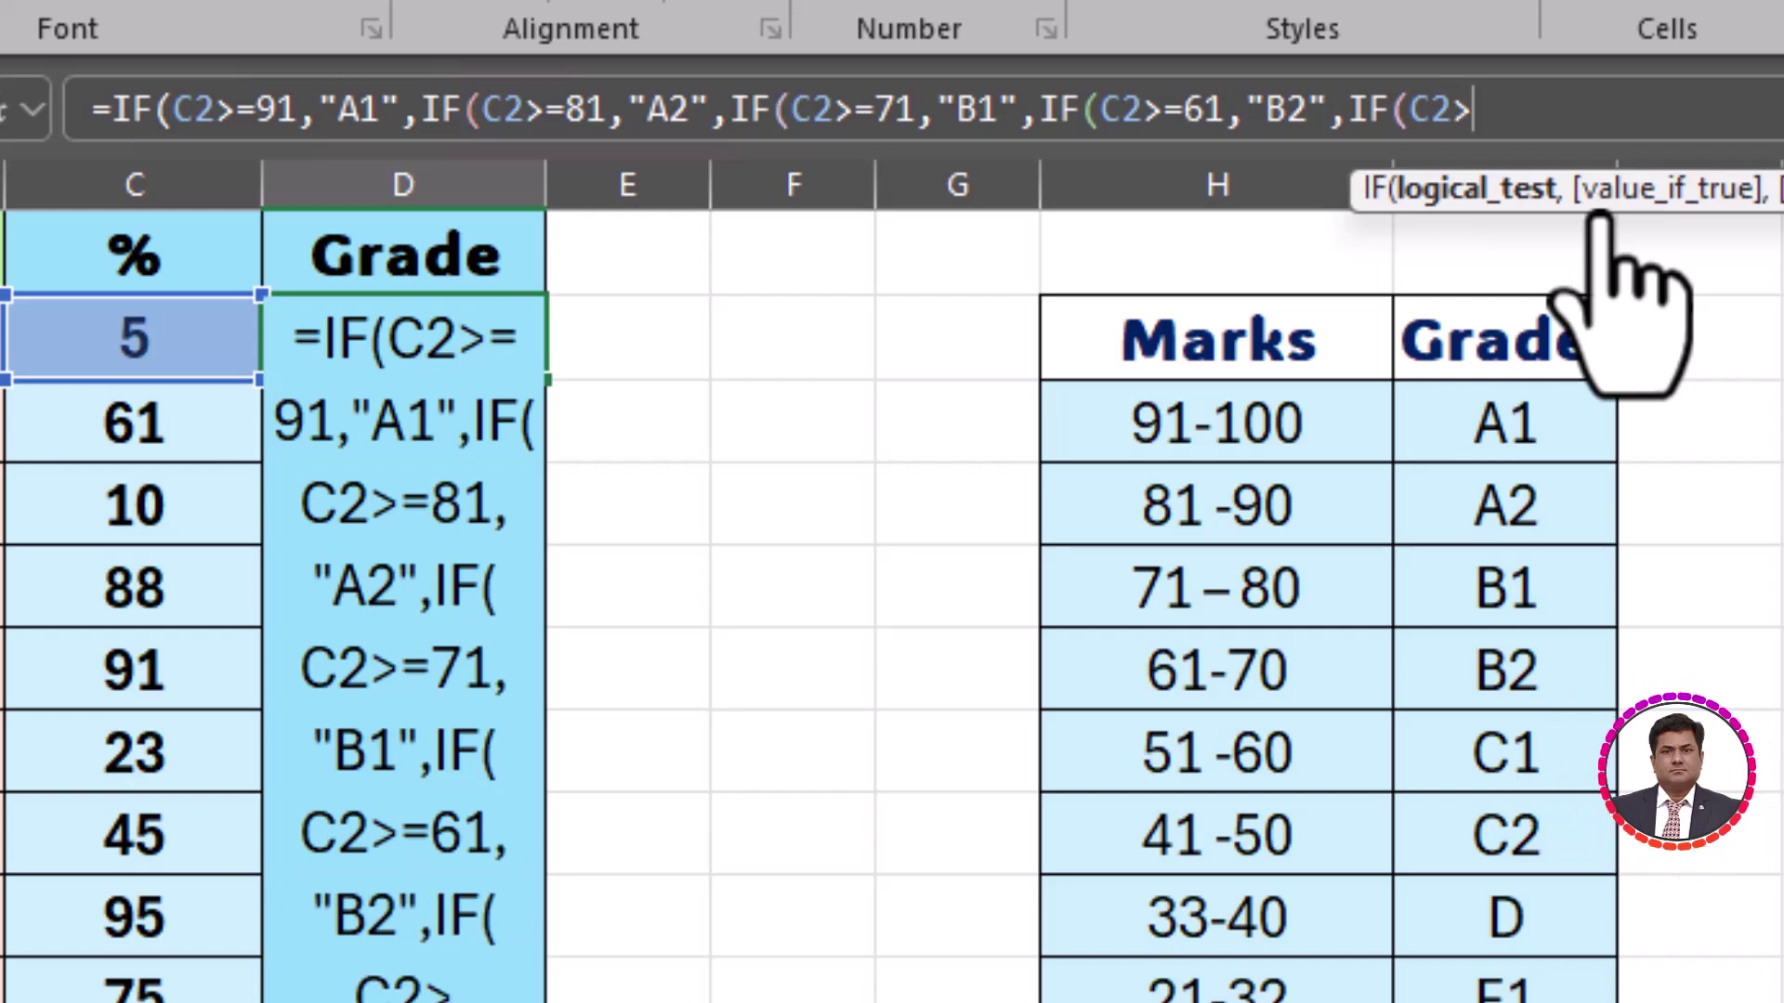
type("=")
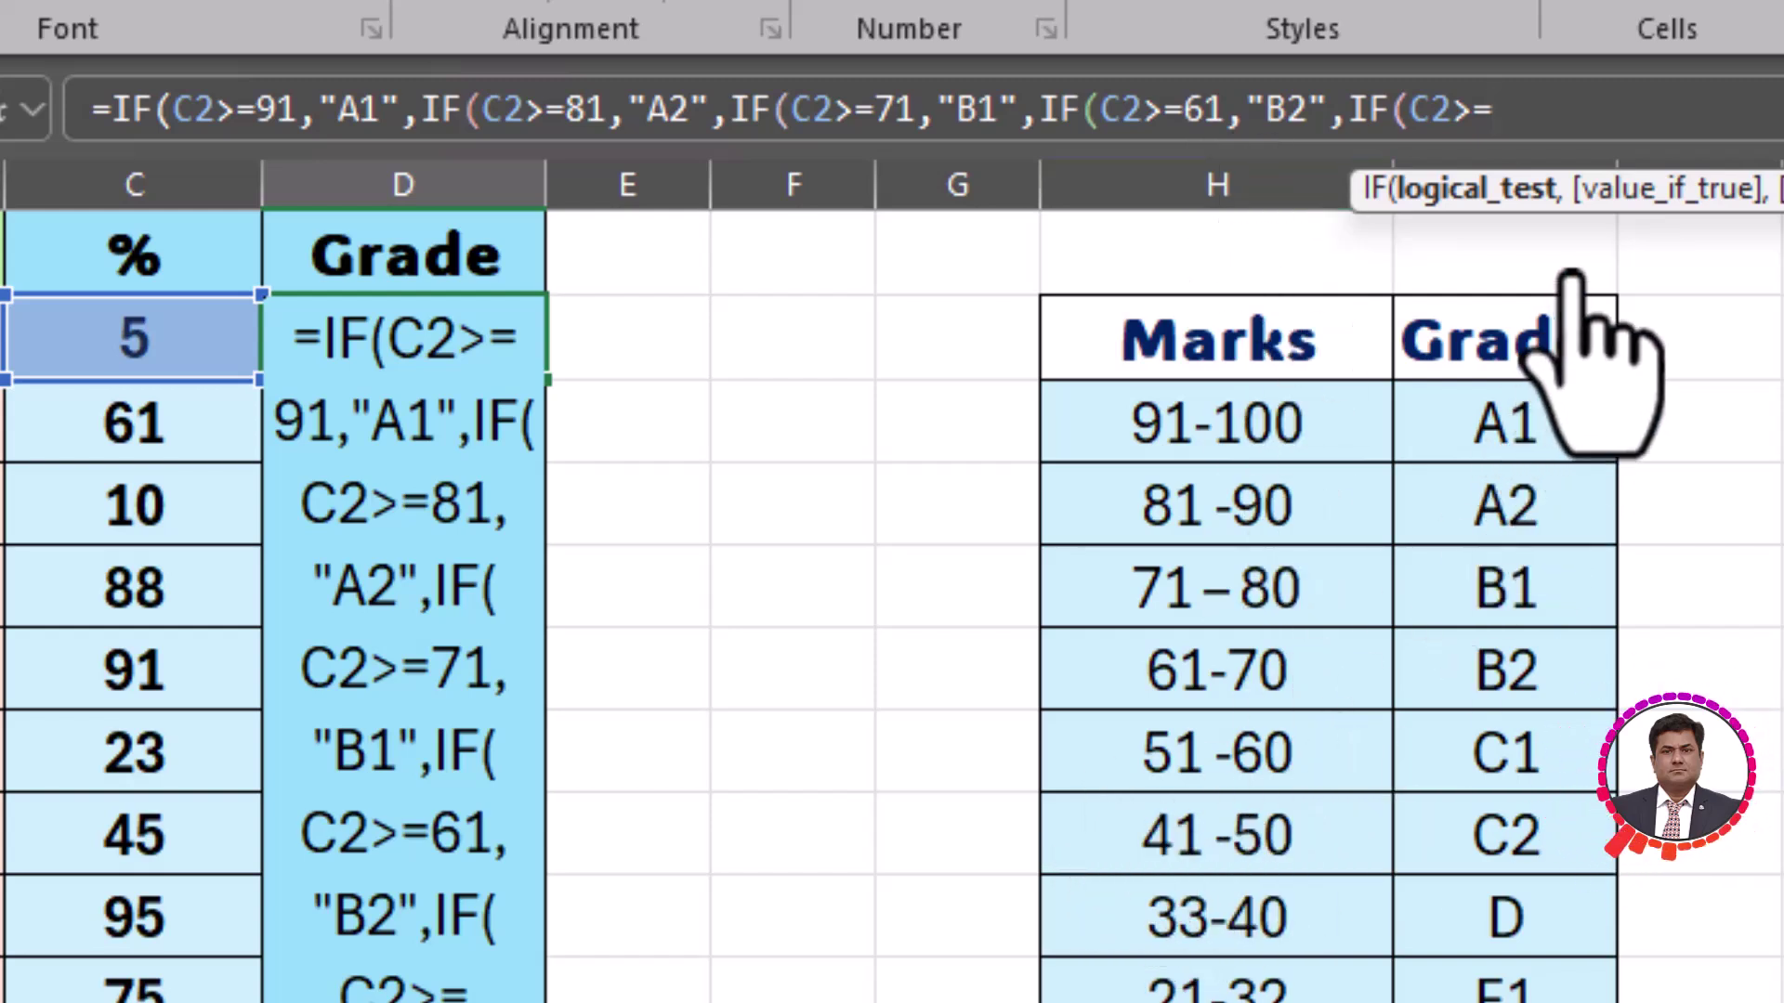
type("51")
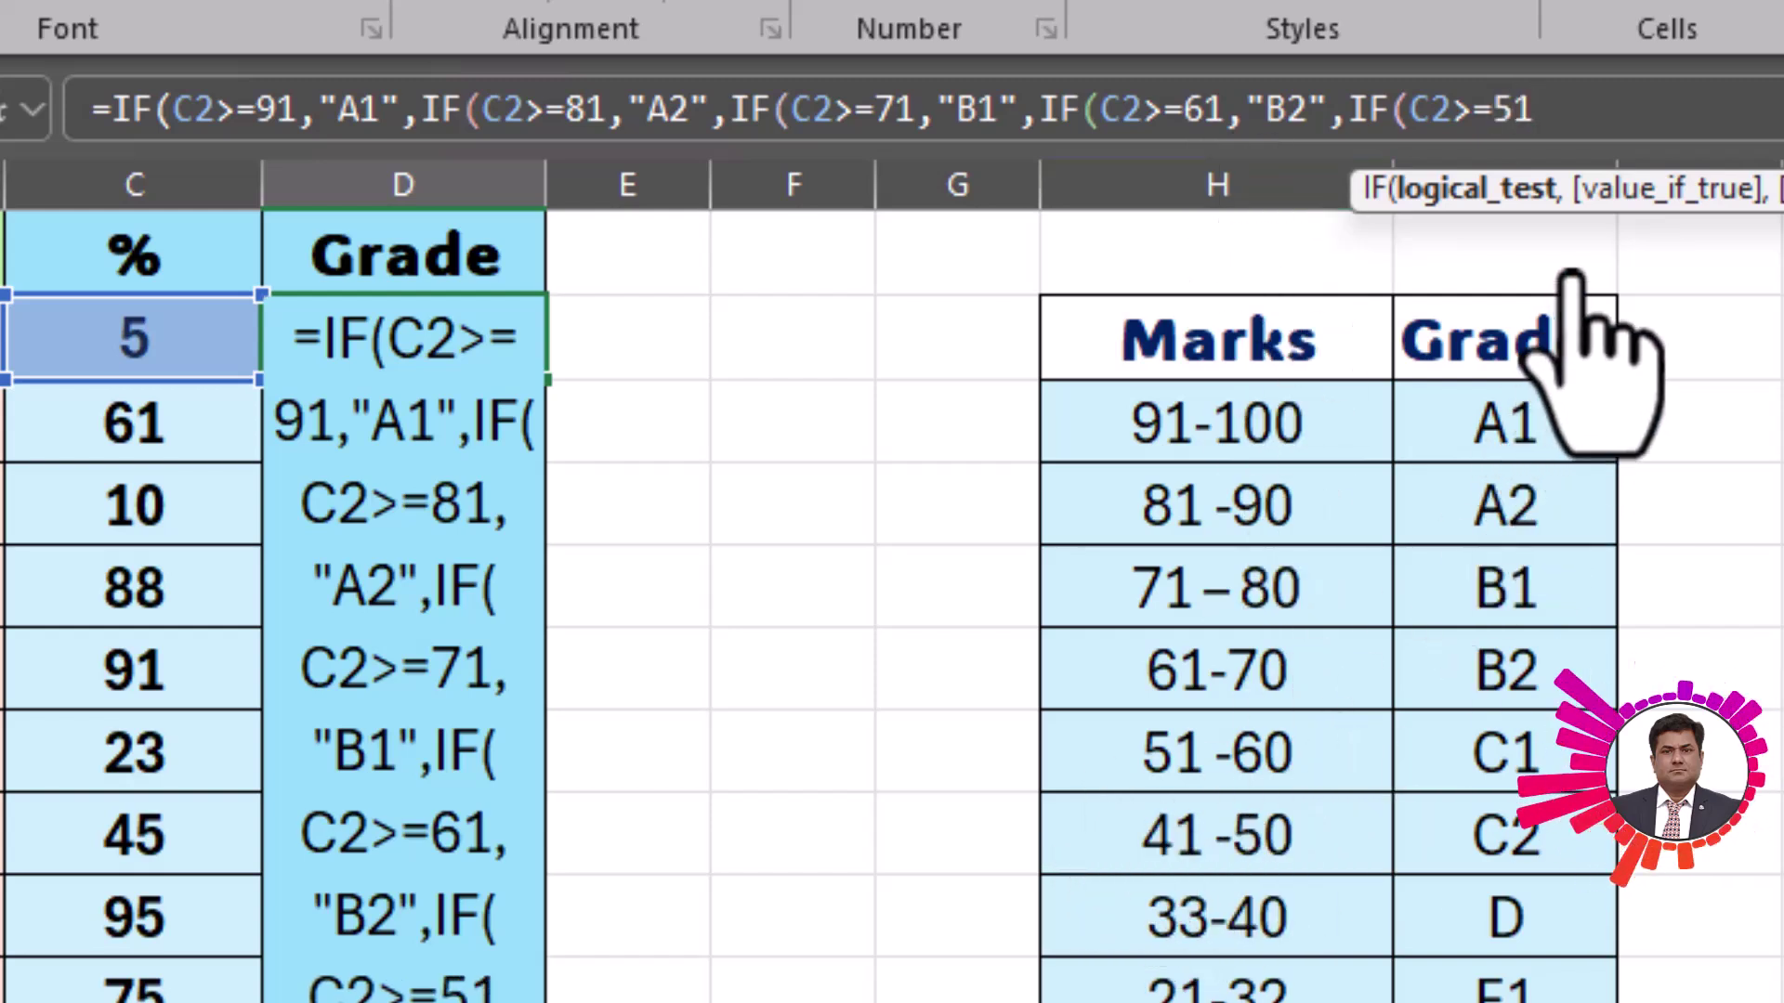
type(",\"")
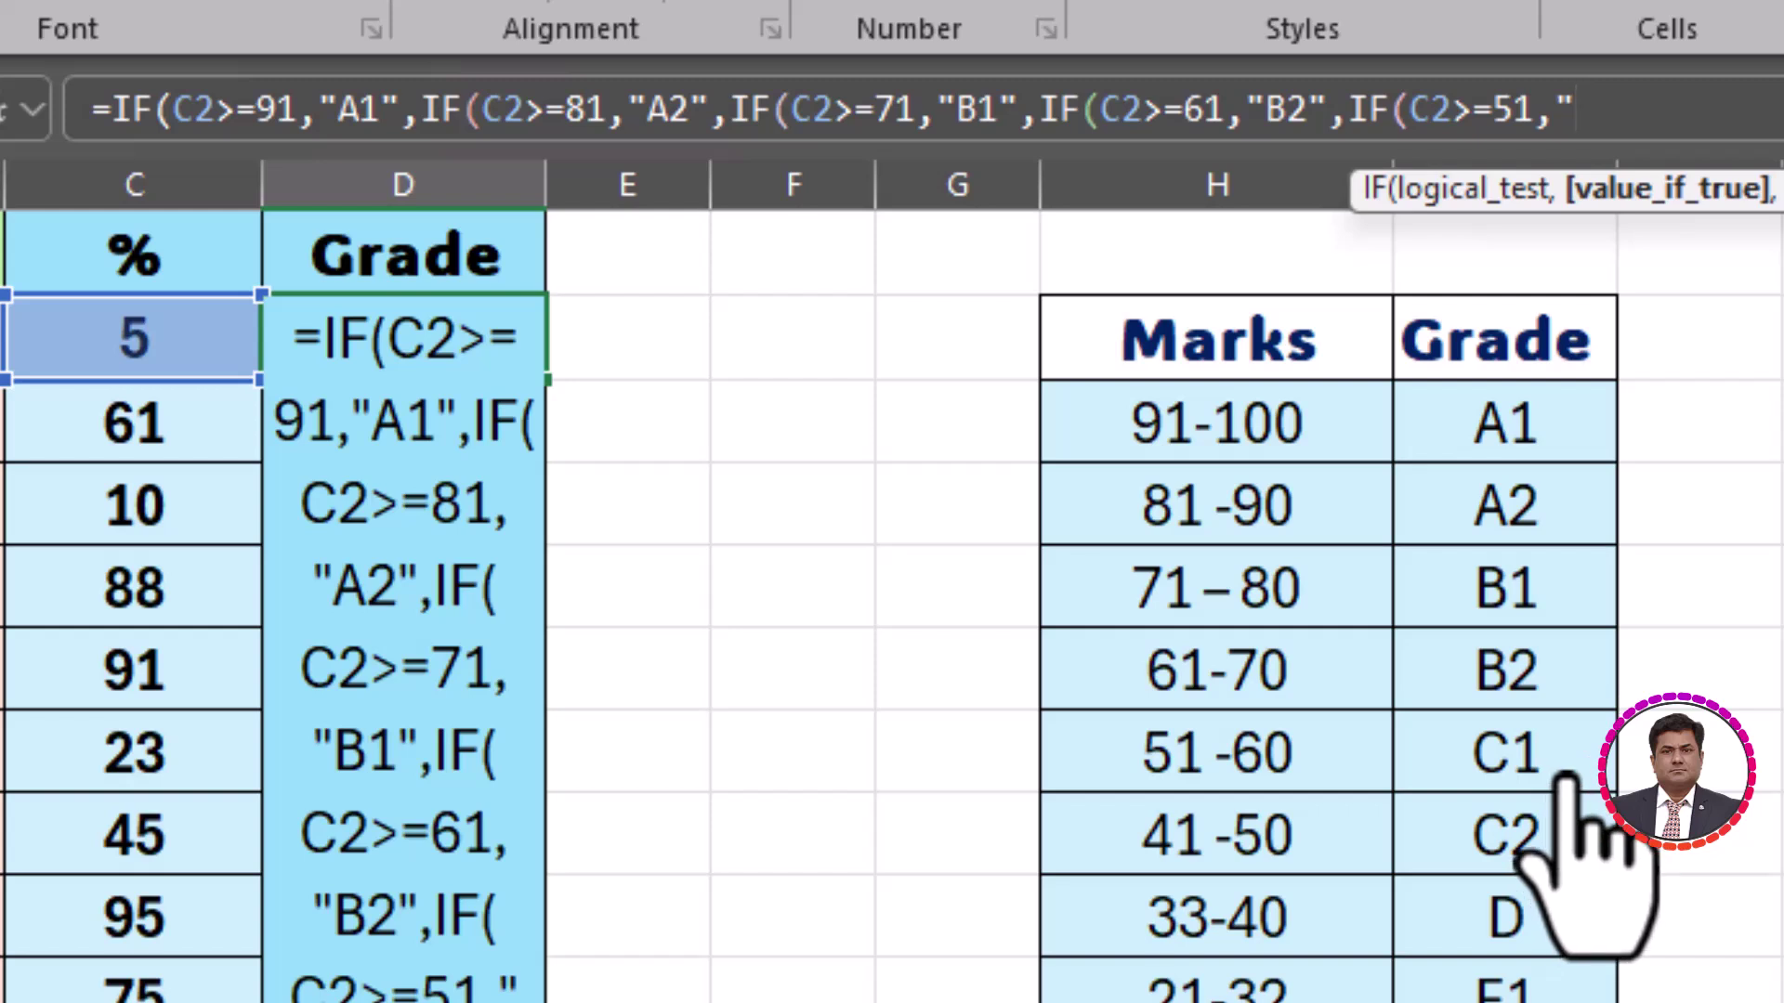
type("C1")
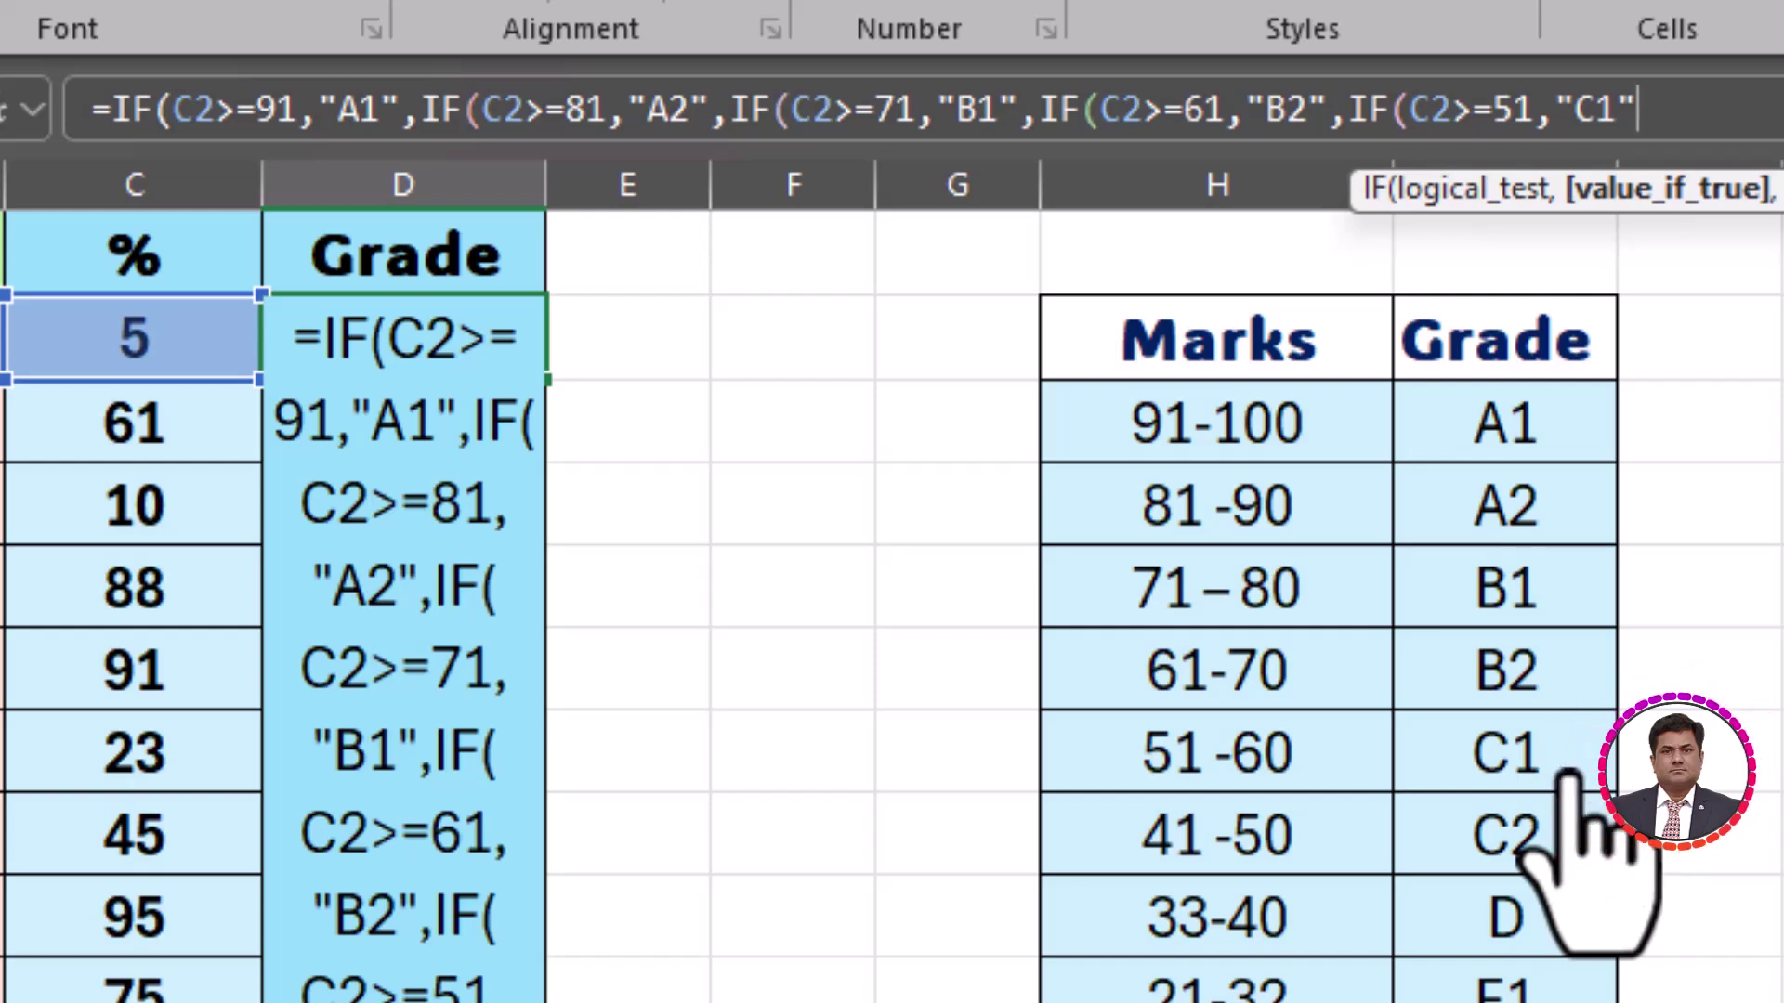
type("\",I")
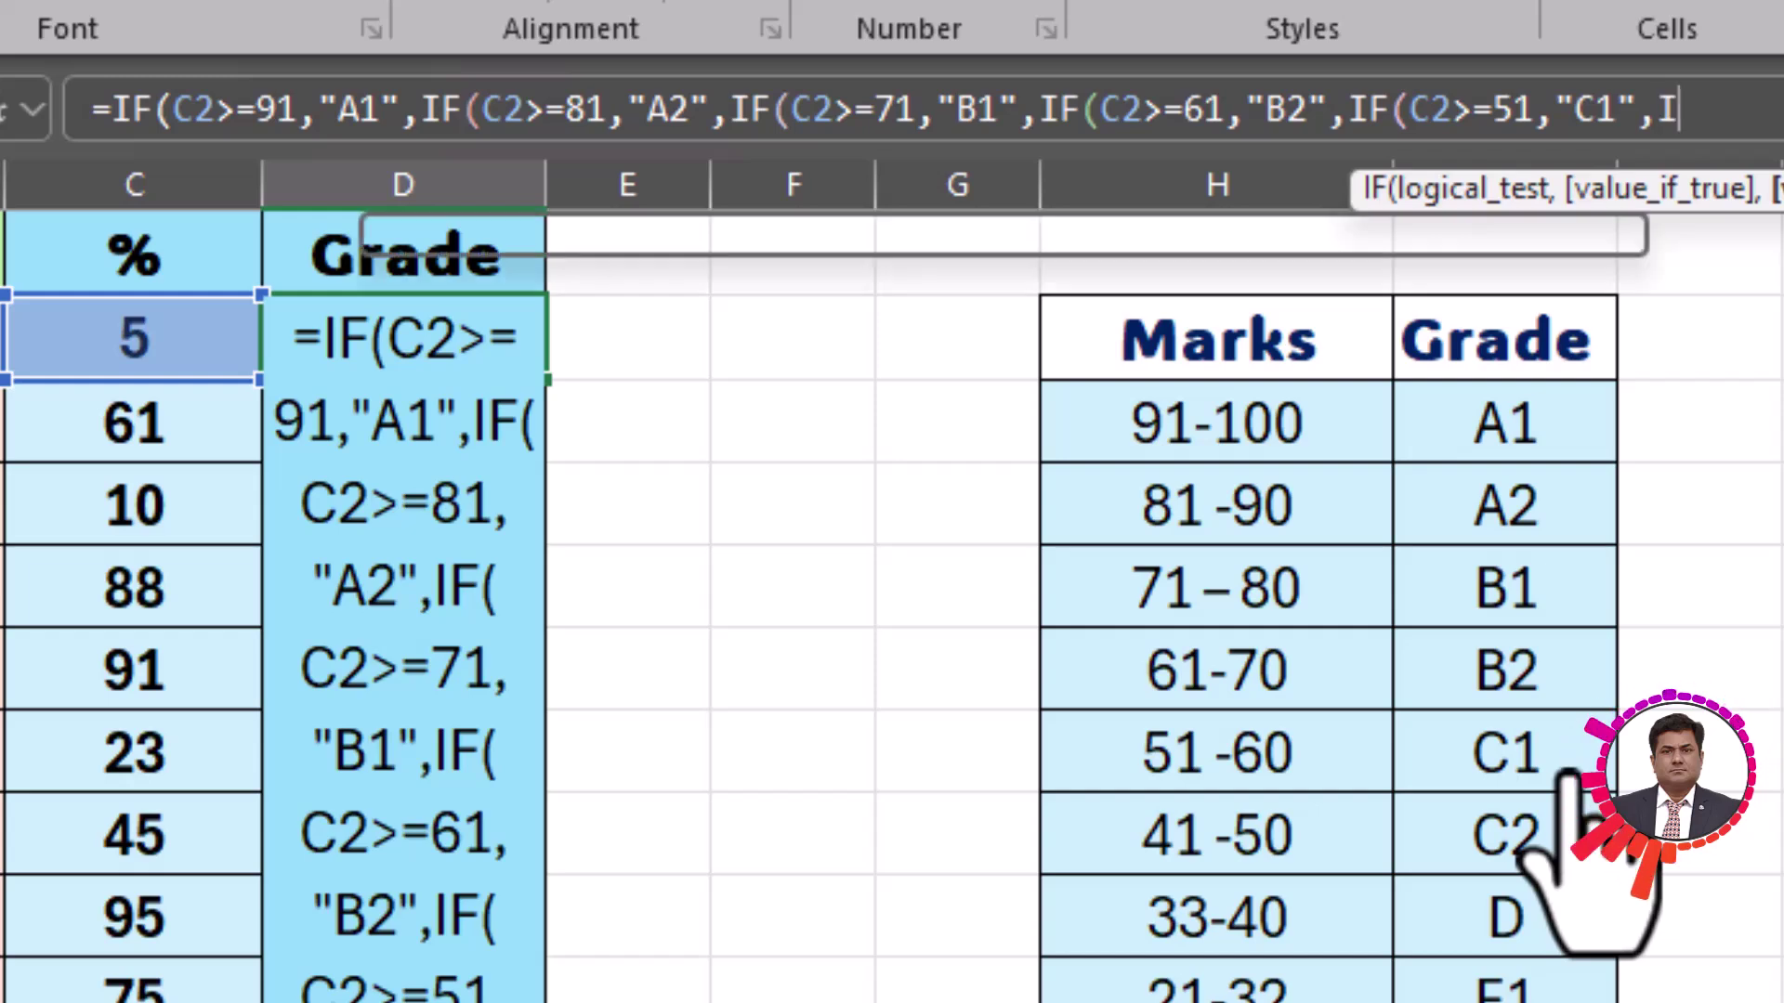
Extend the D2 formula with a sixth nested IF that returns "C2" when C2>=41
type("F")
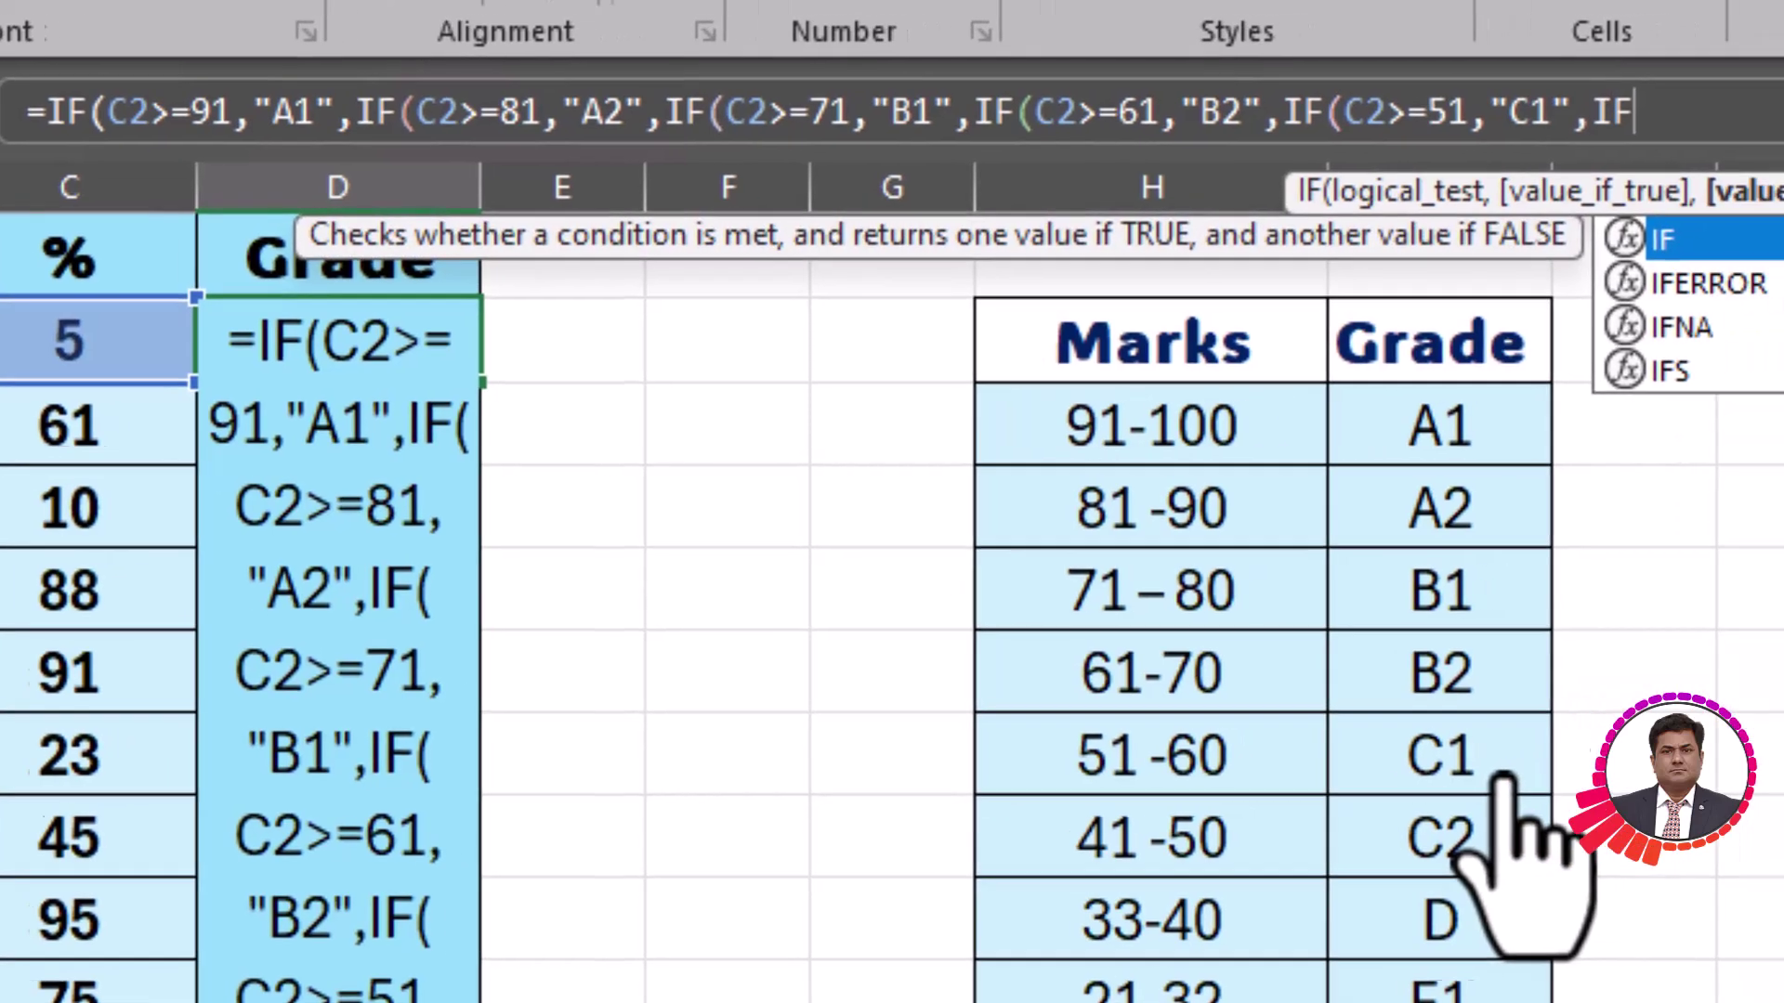
type("(")
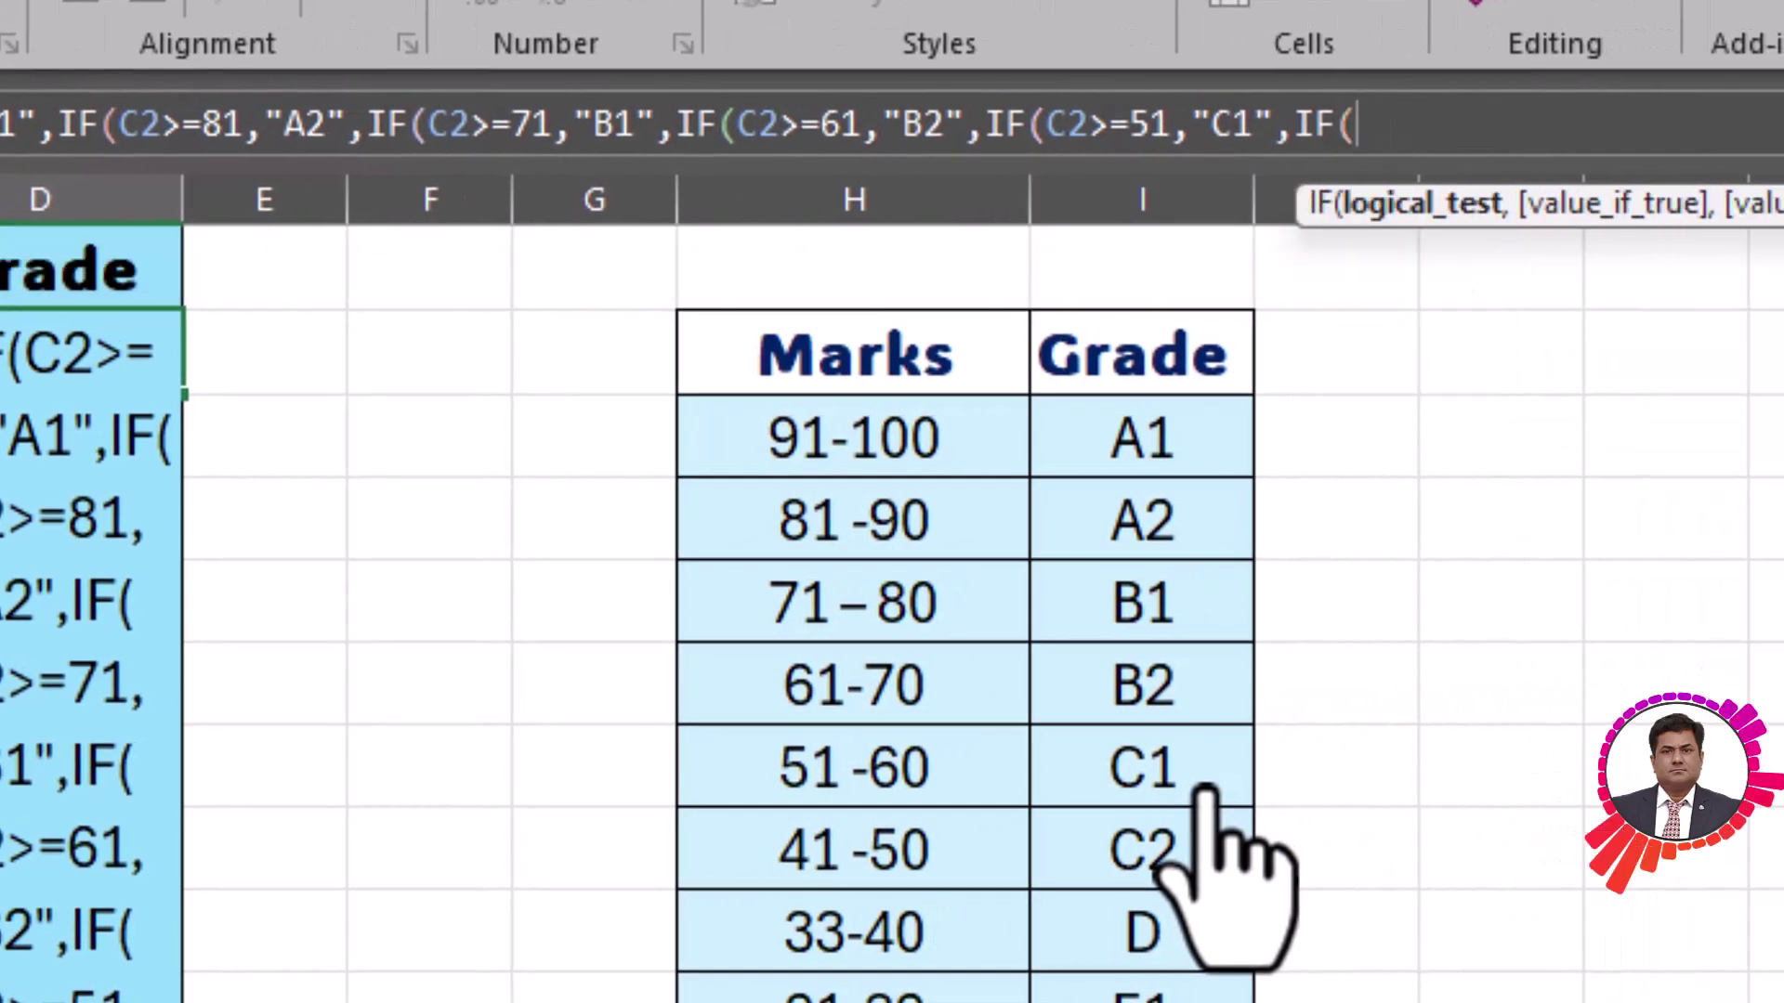
type("C2")
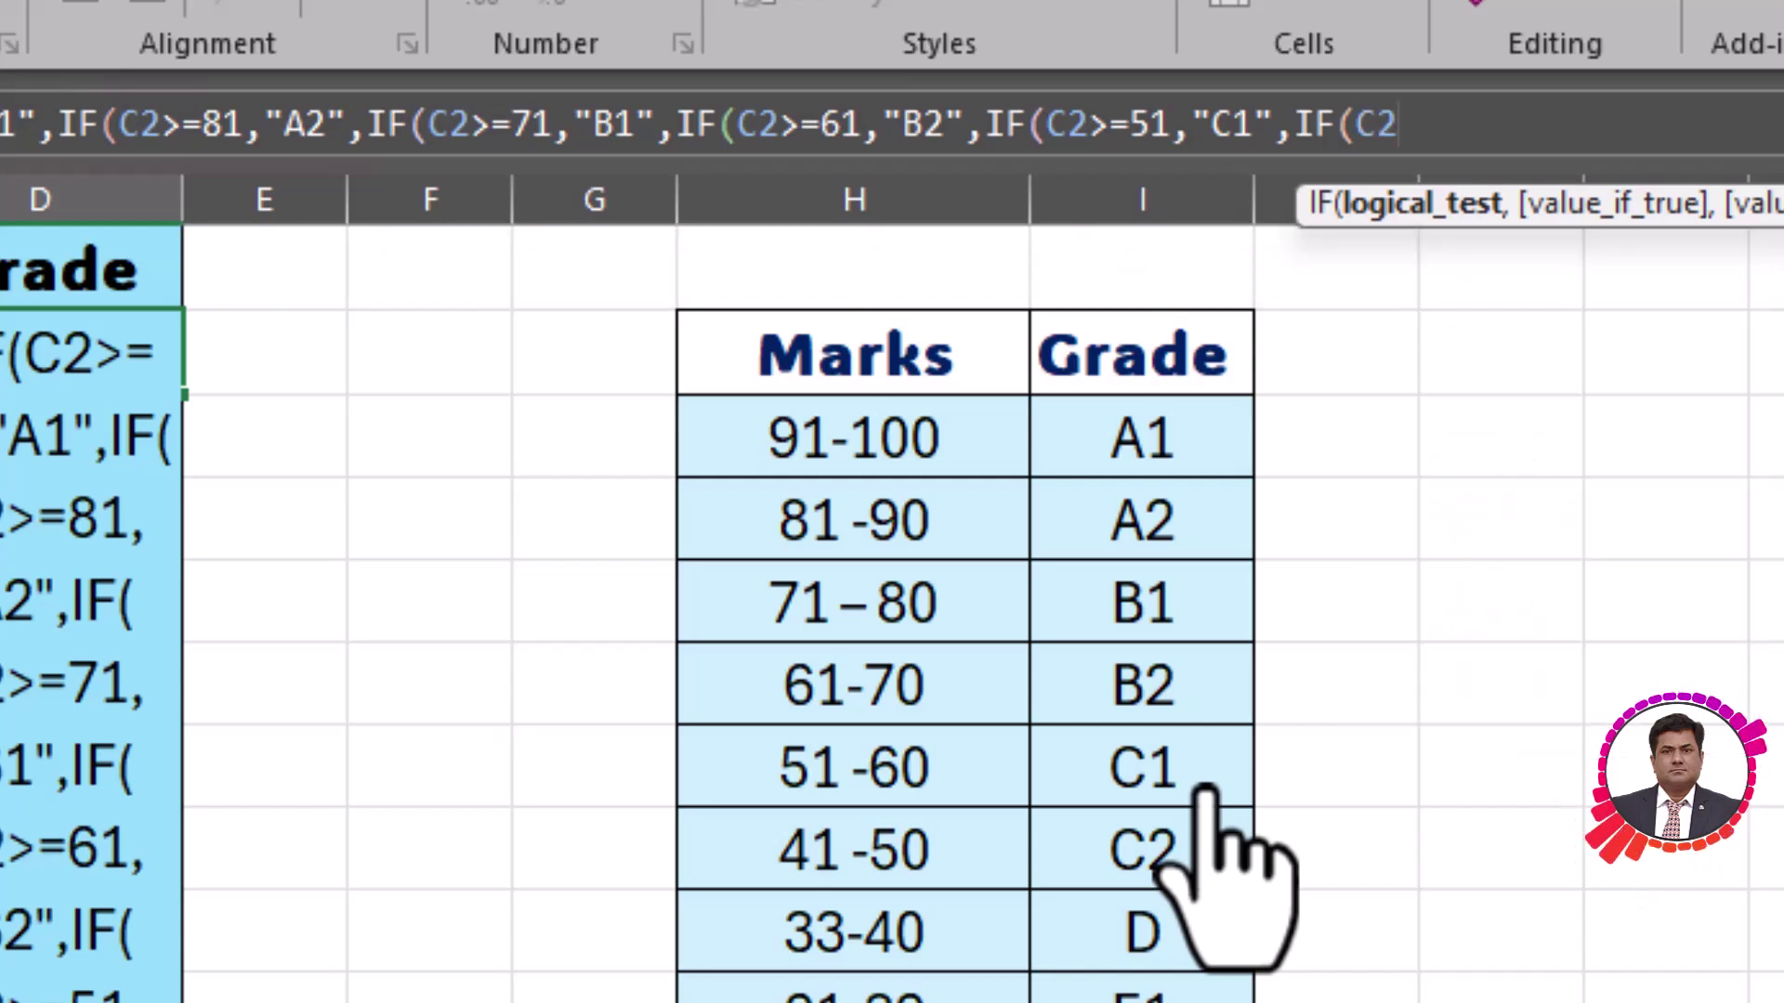
type(">=")
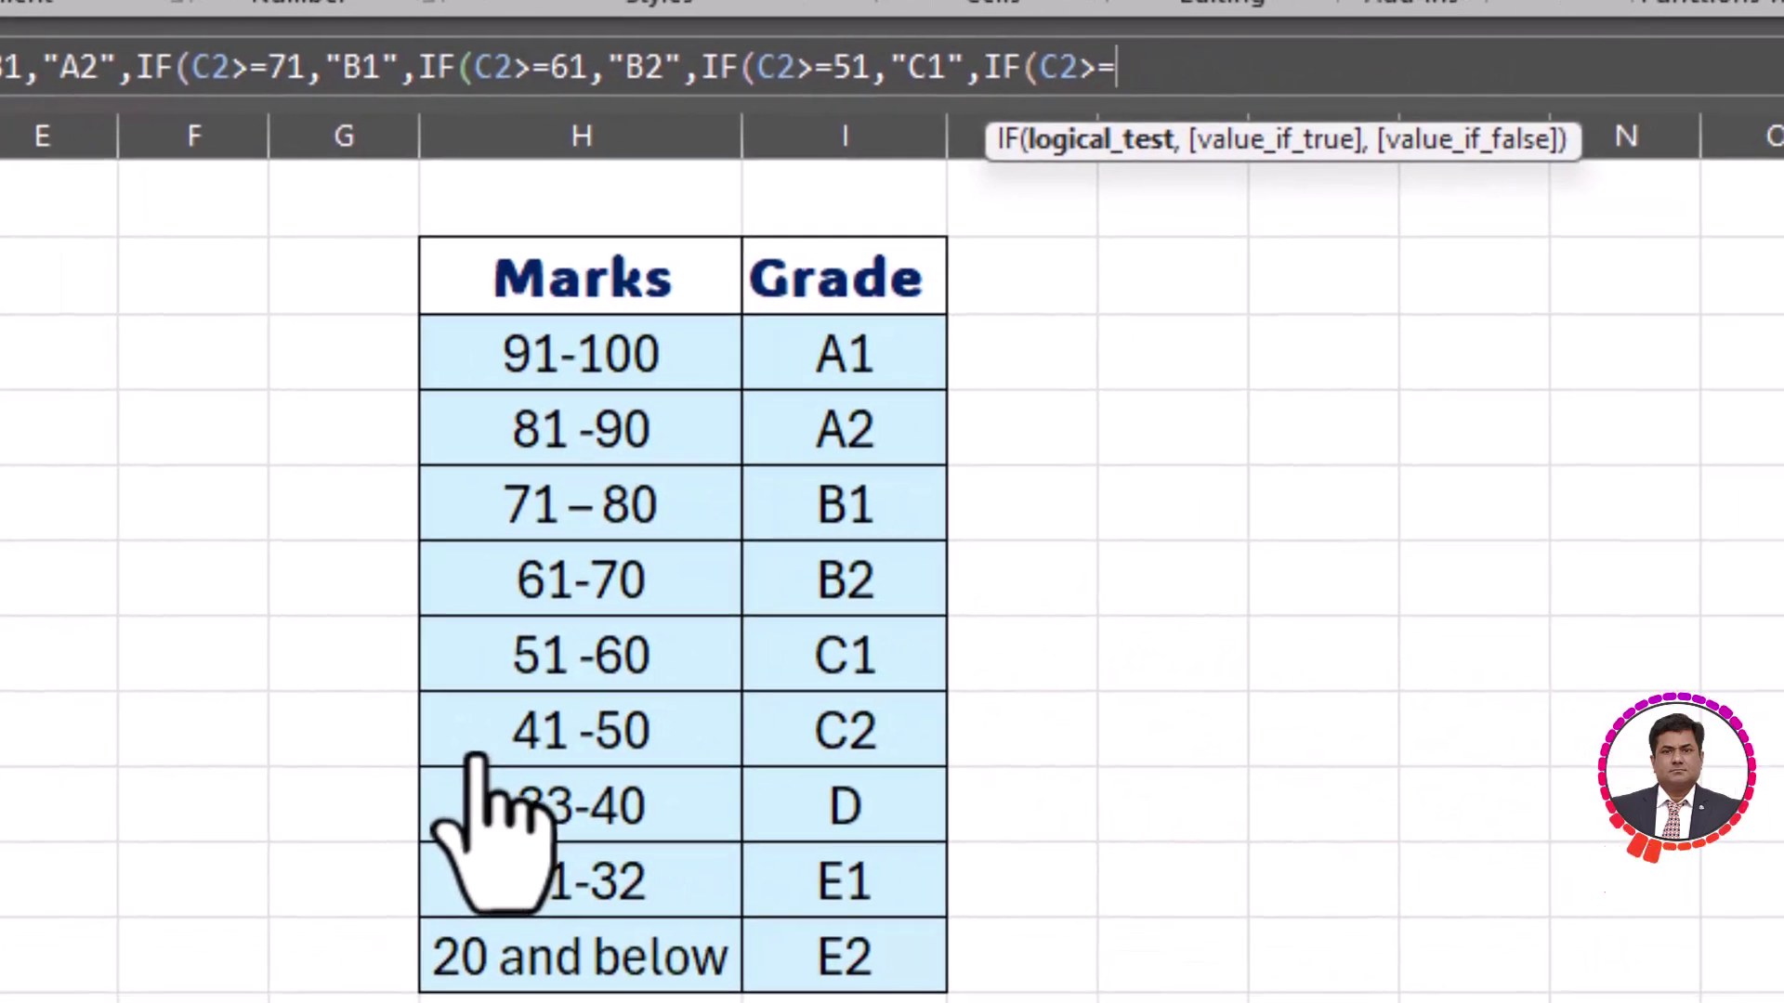
type("41")
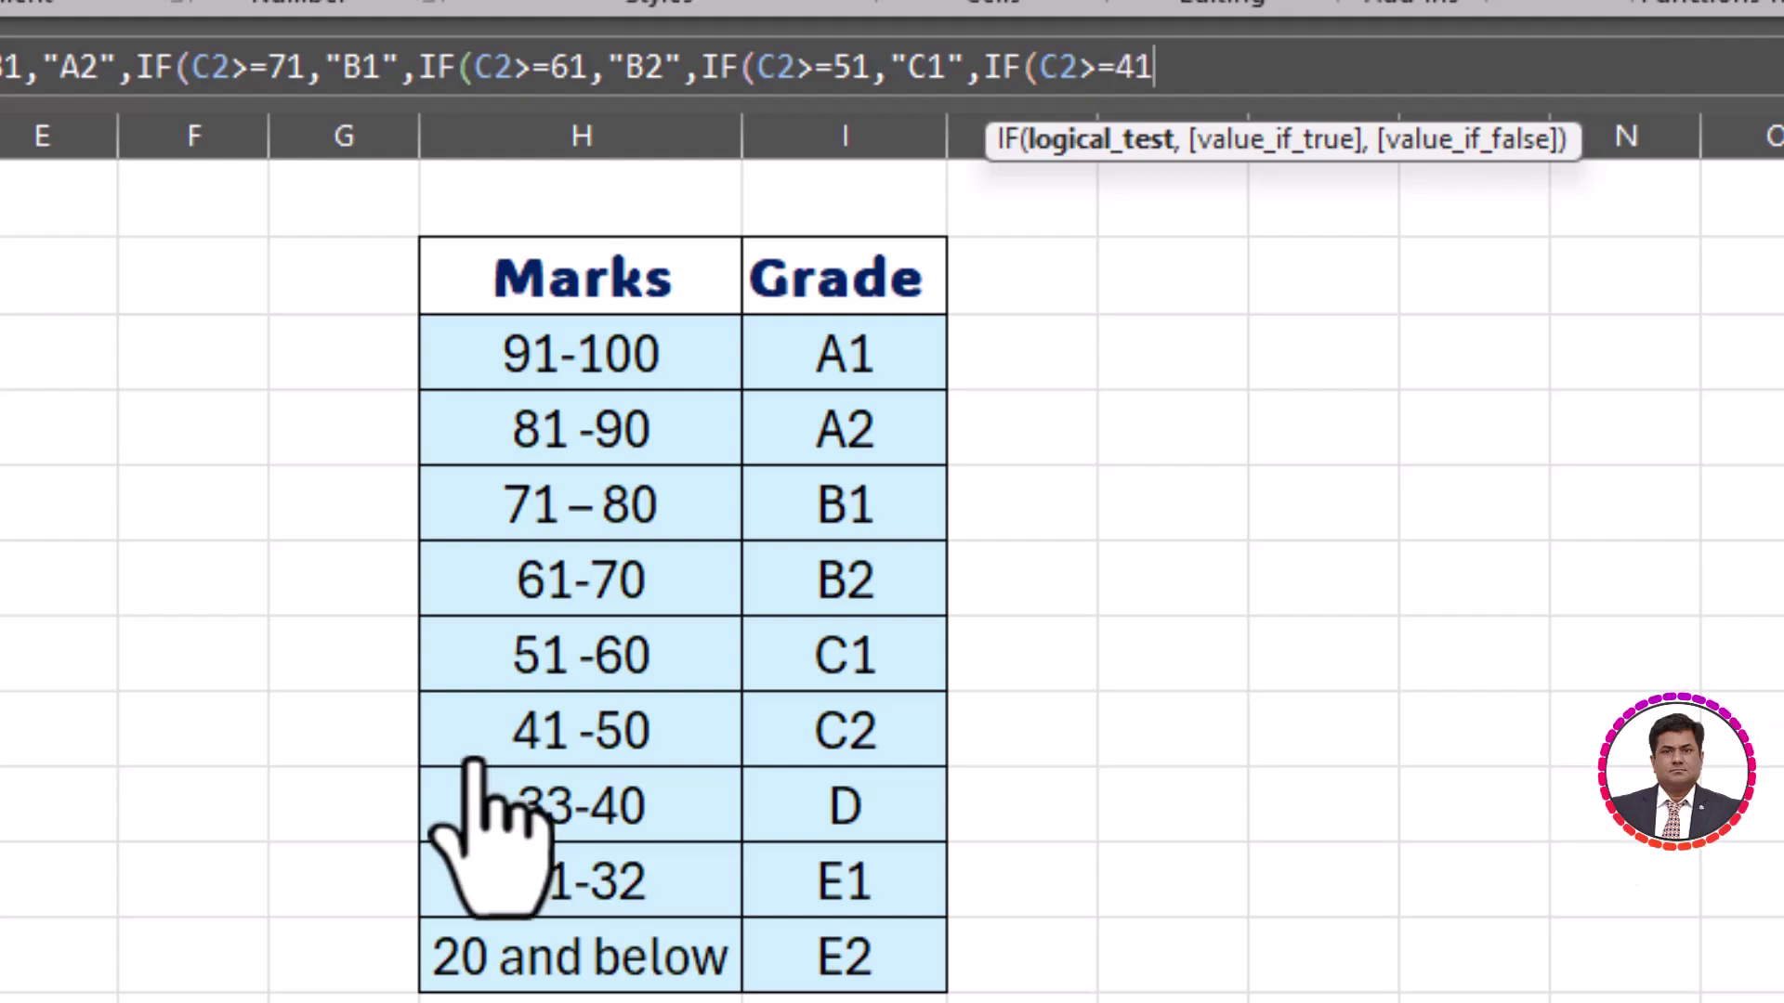
type(",\"C2")
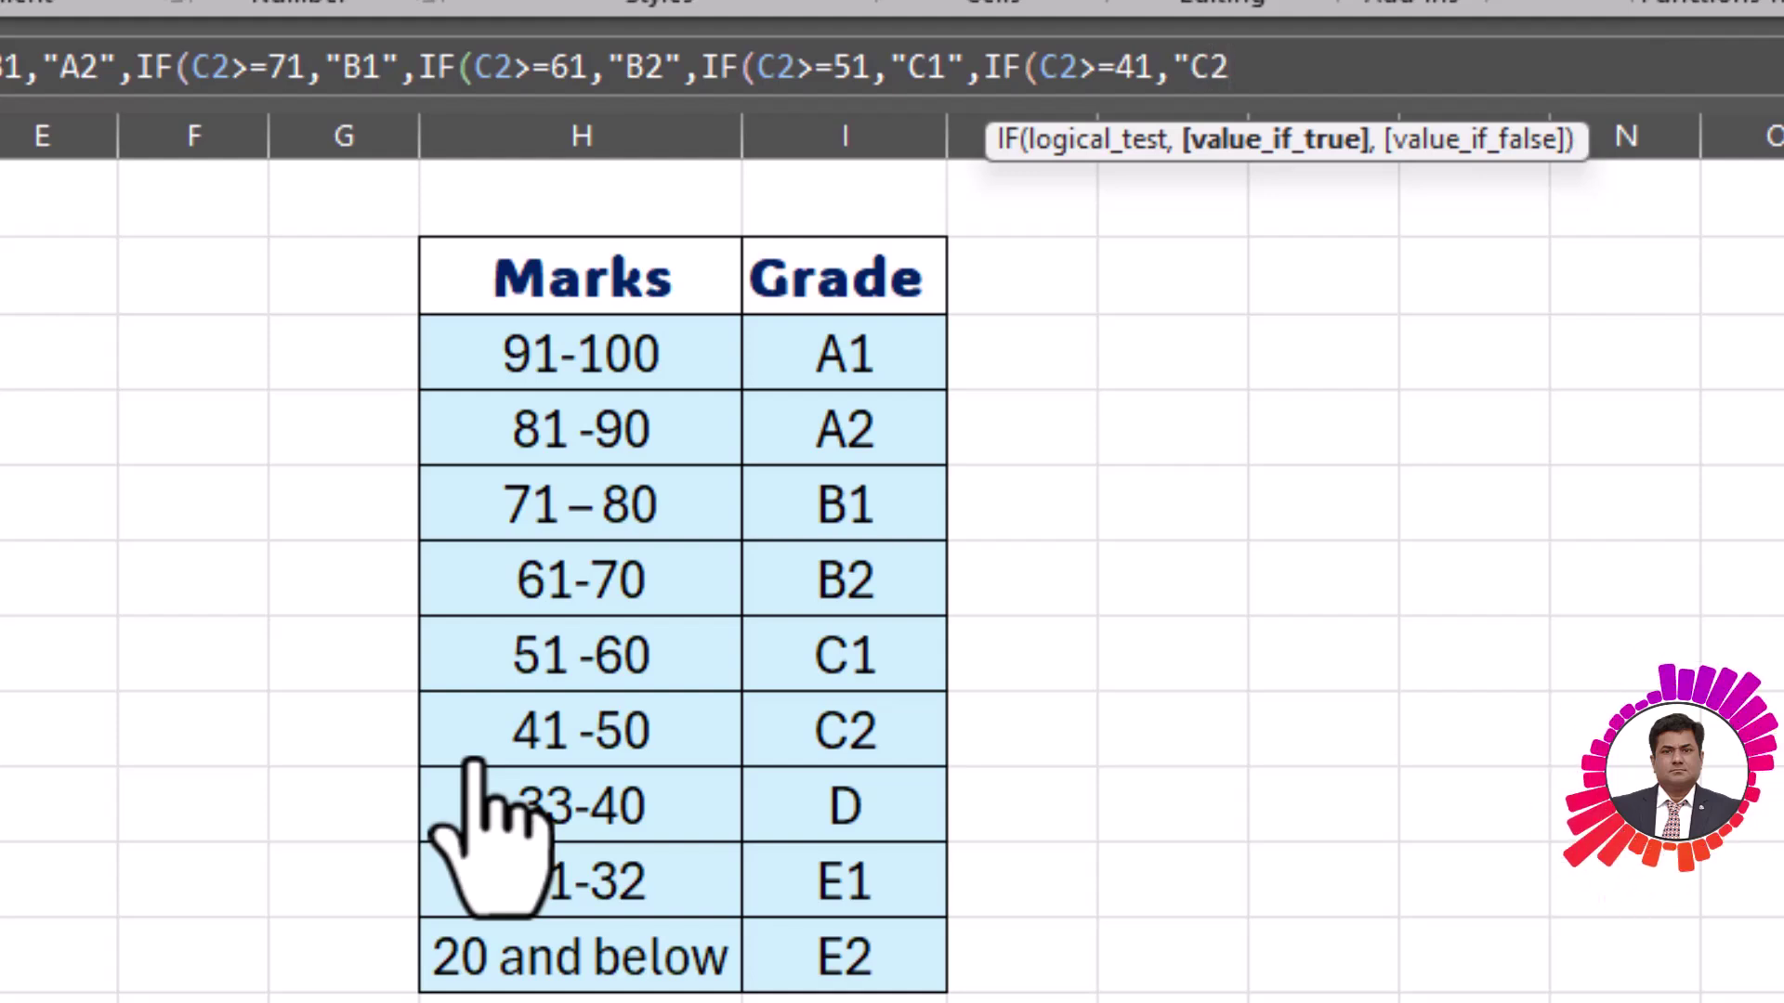
type(")")
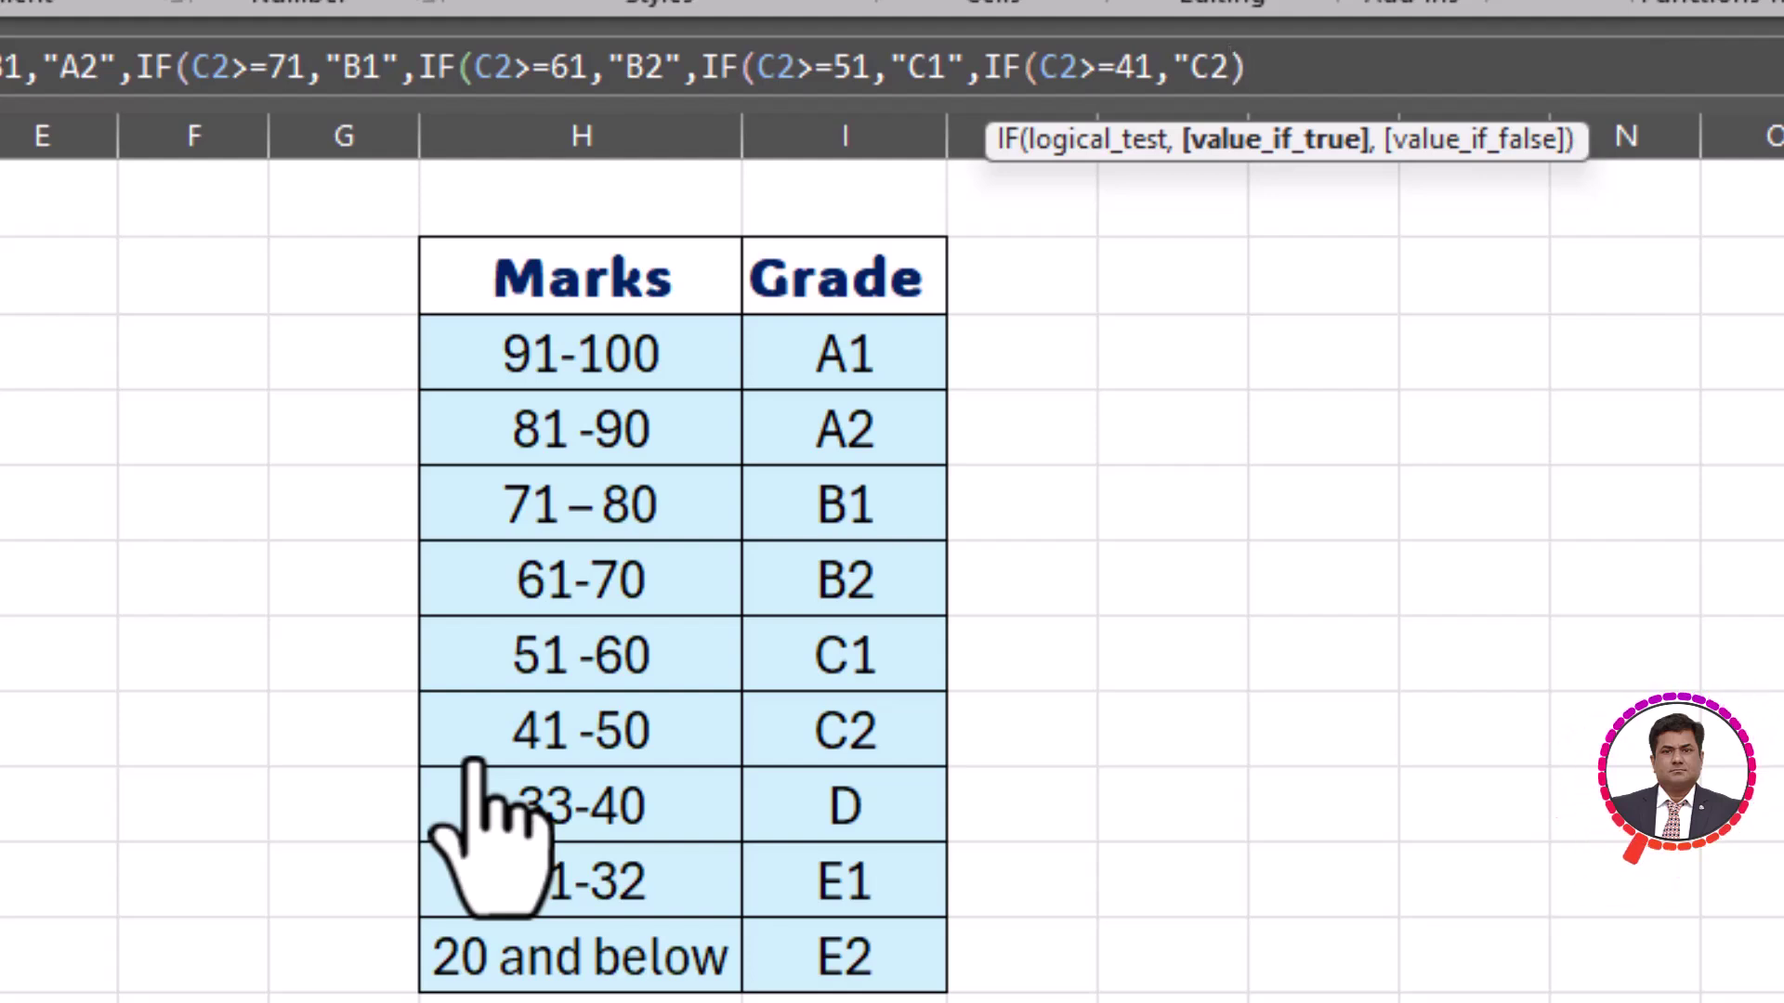
key("BackSpace")
type(",")
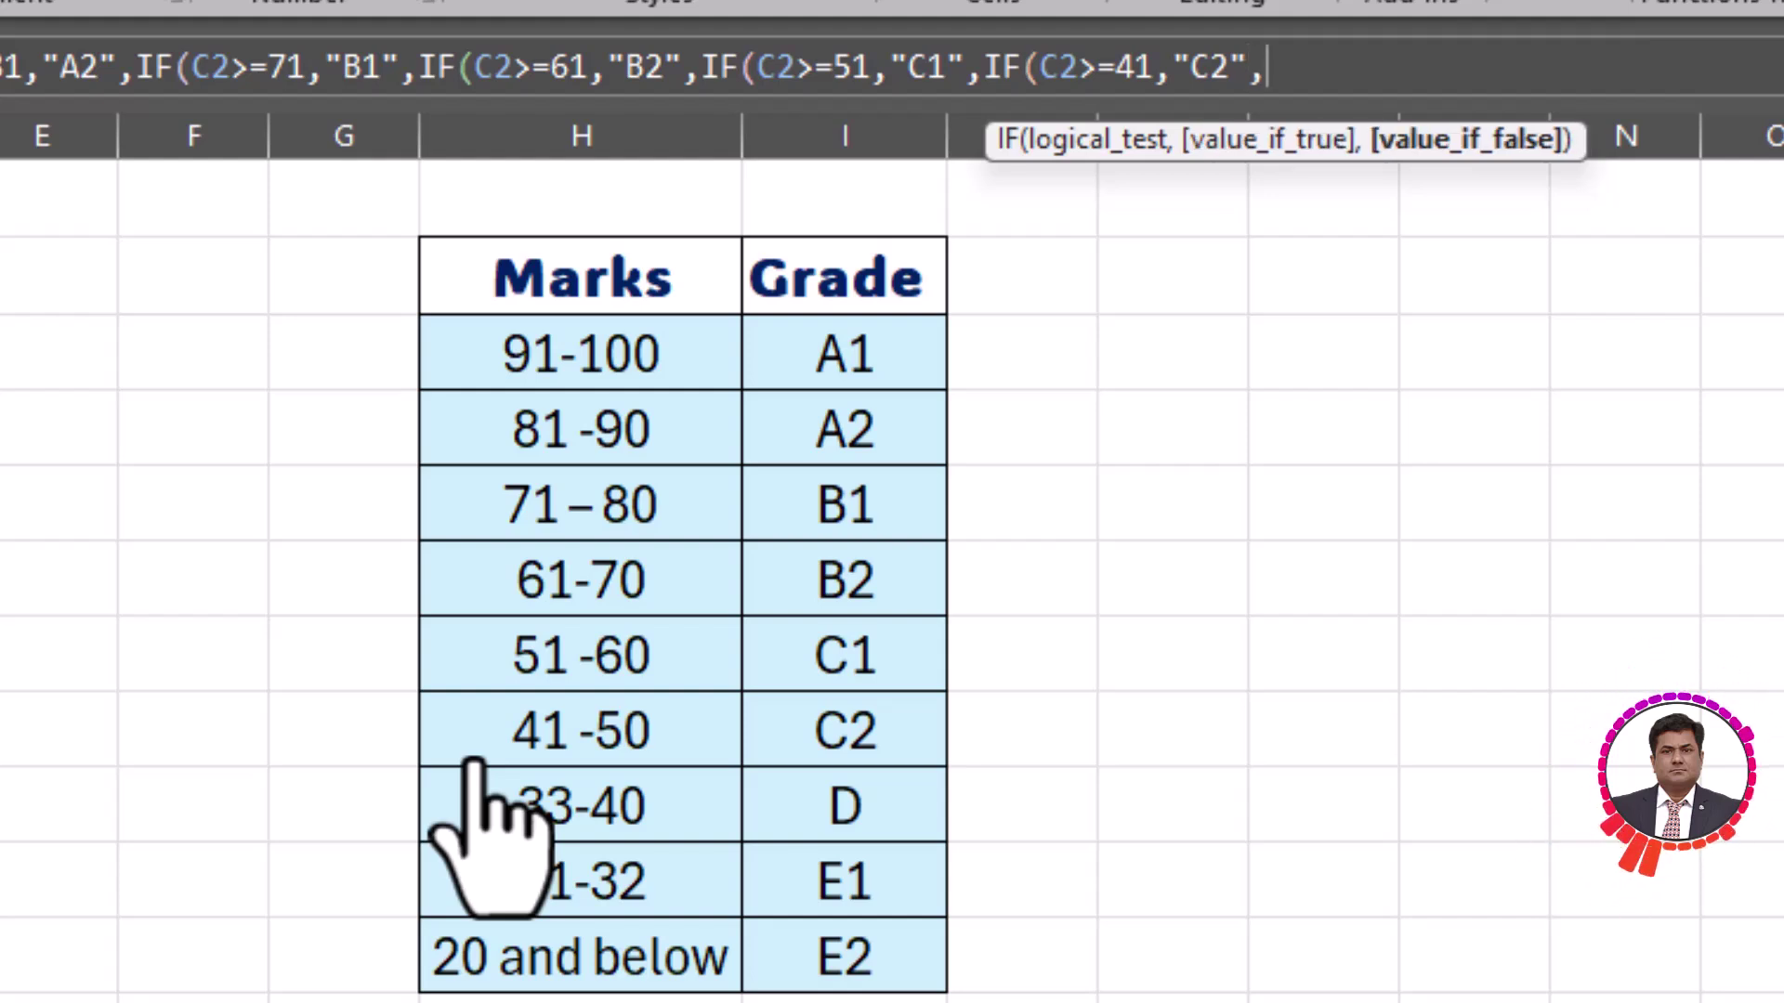
Nest a seventh IF in the D2 formula that returns "D" when C2>=33
type("IF")
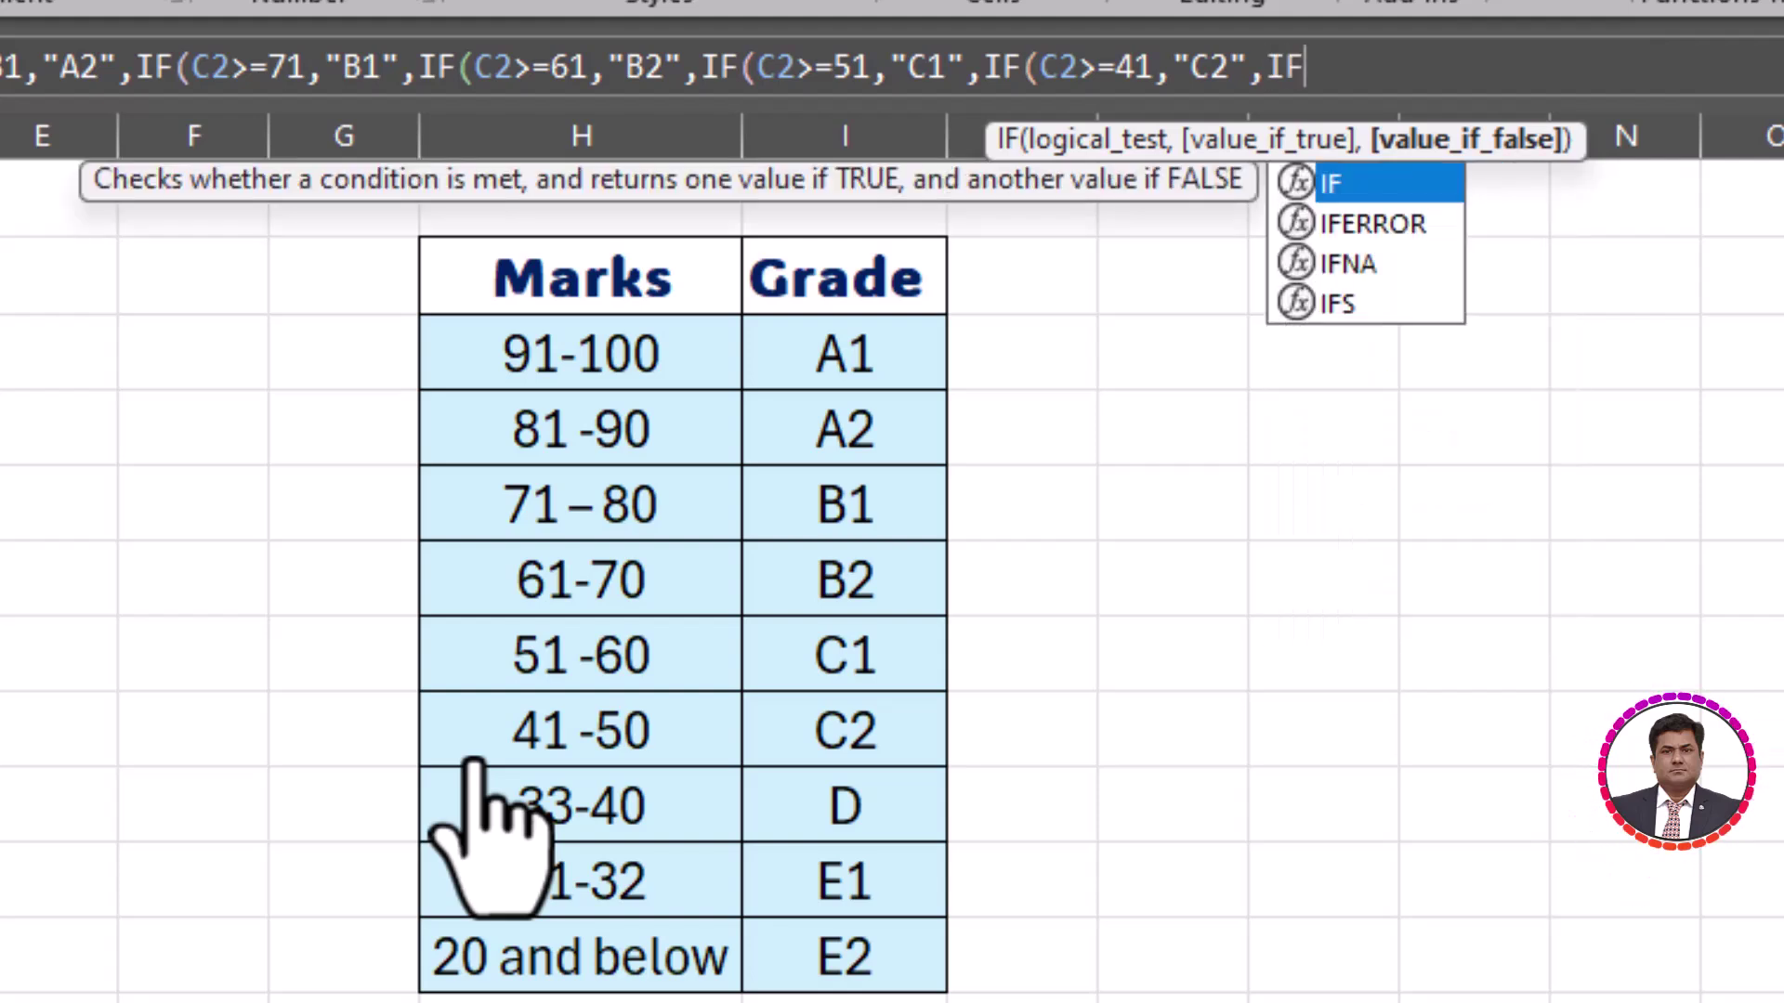
type("(")
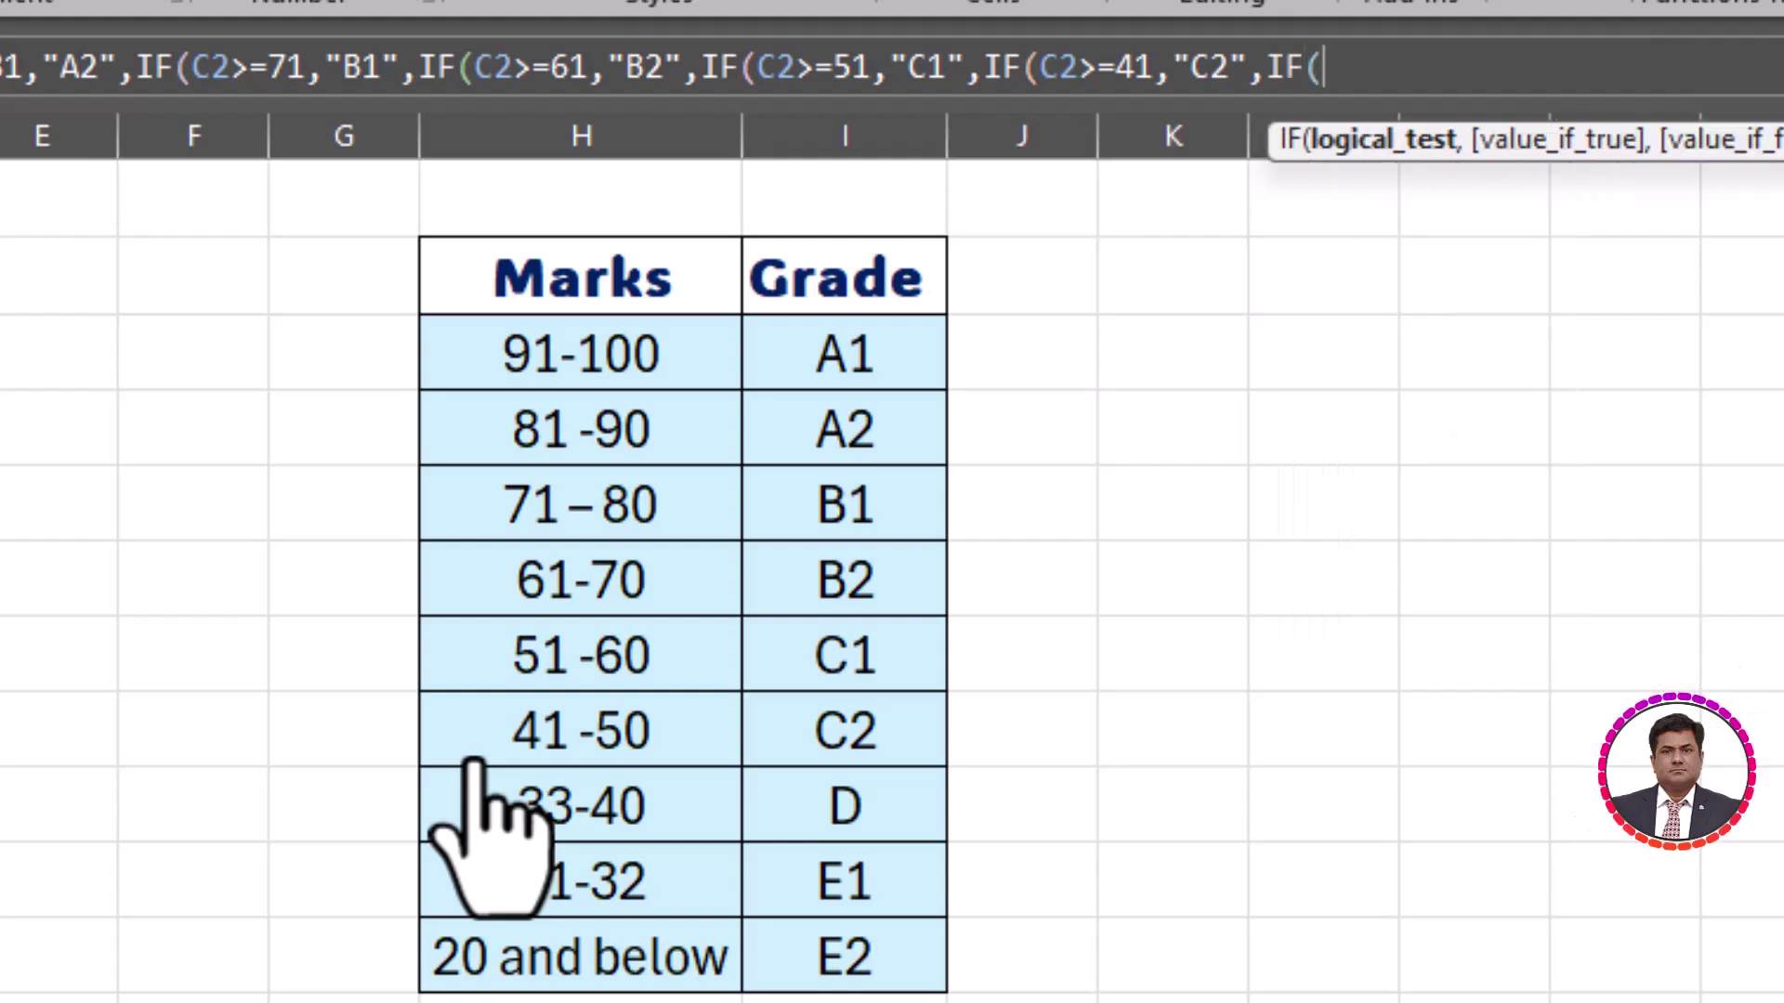
type("C2")
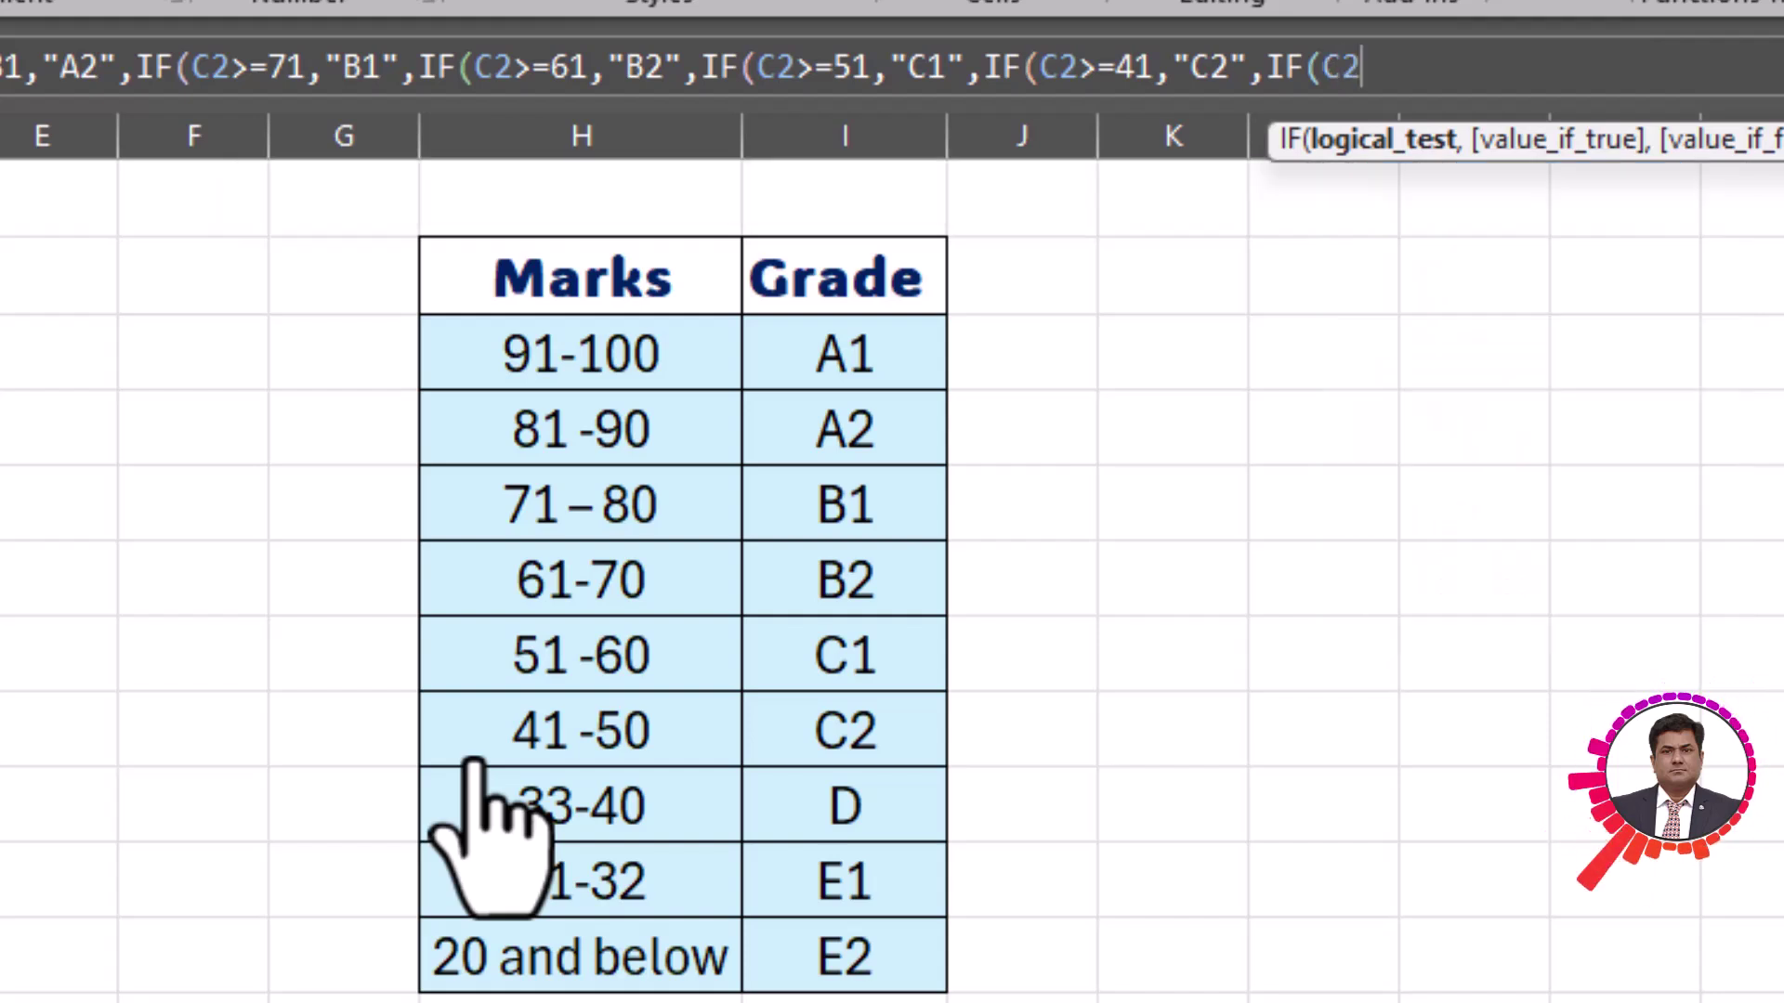
type(">=")
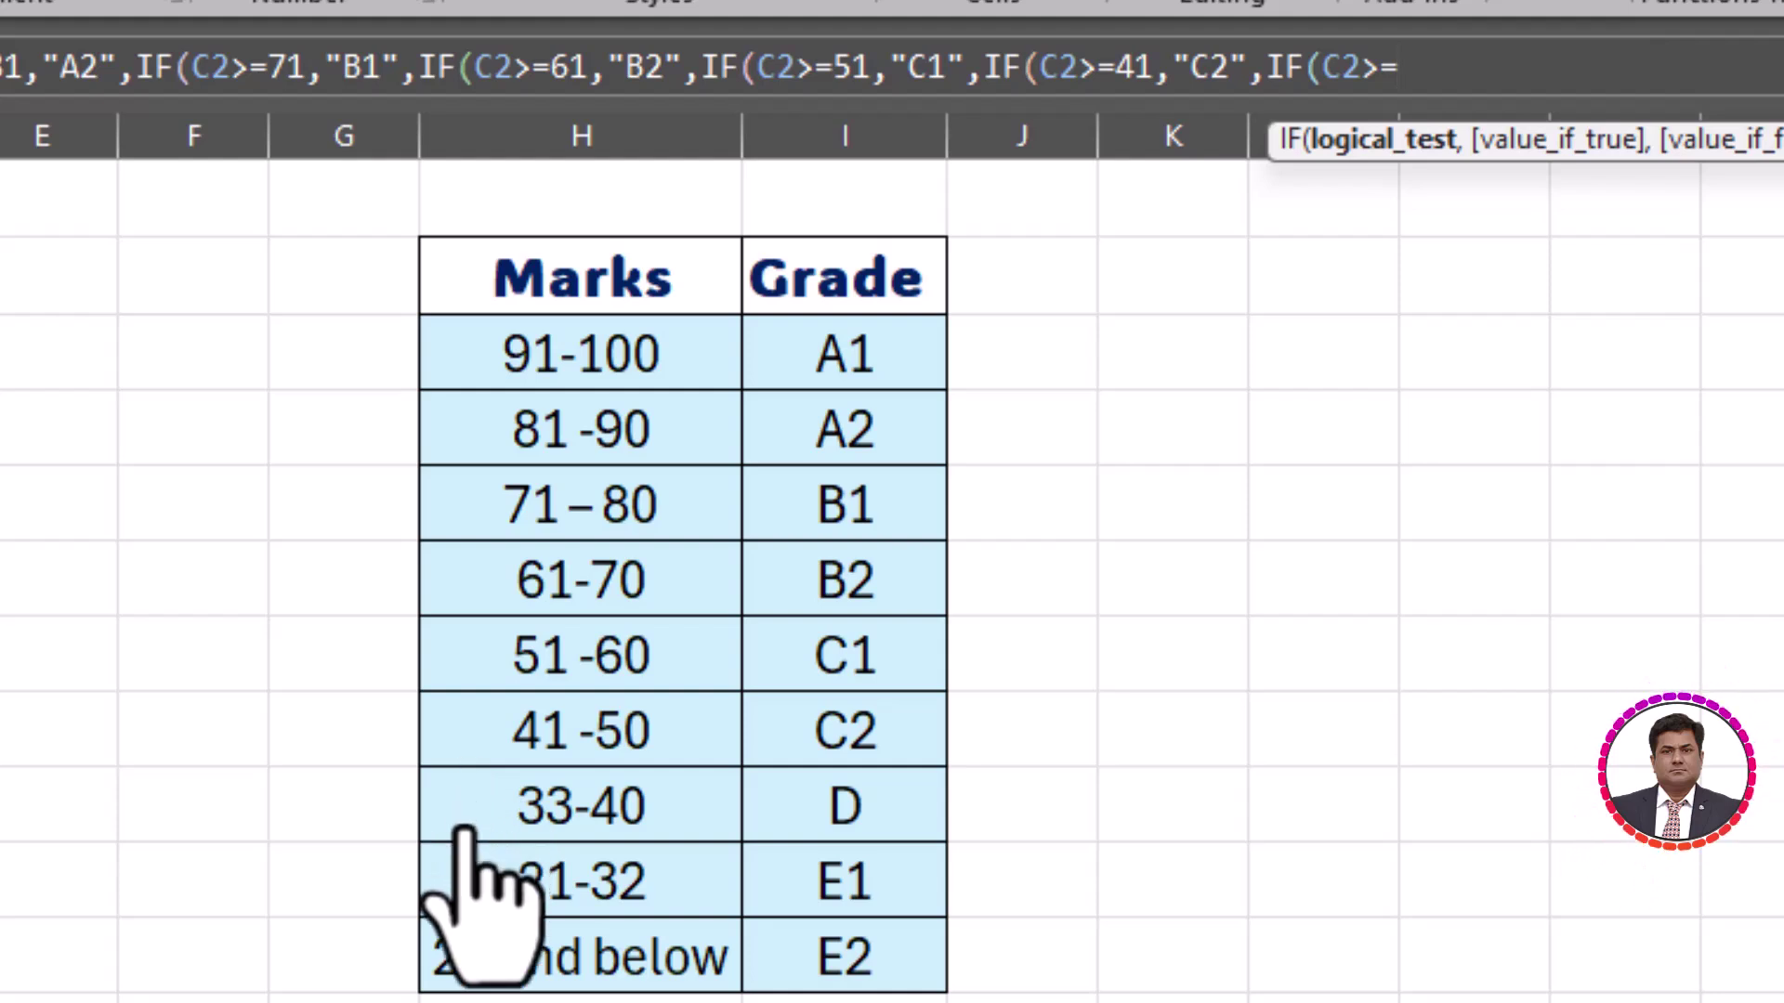
type("33")
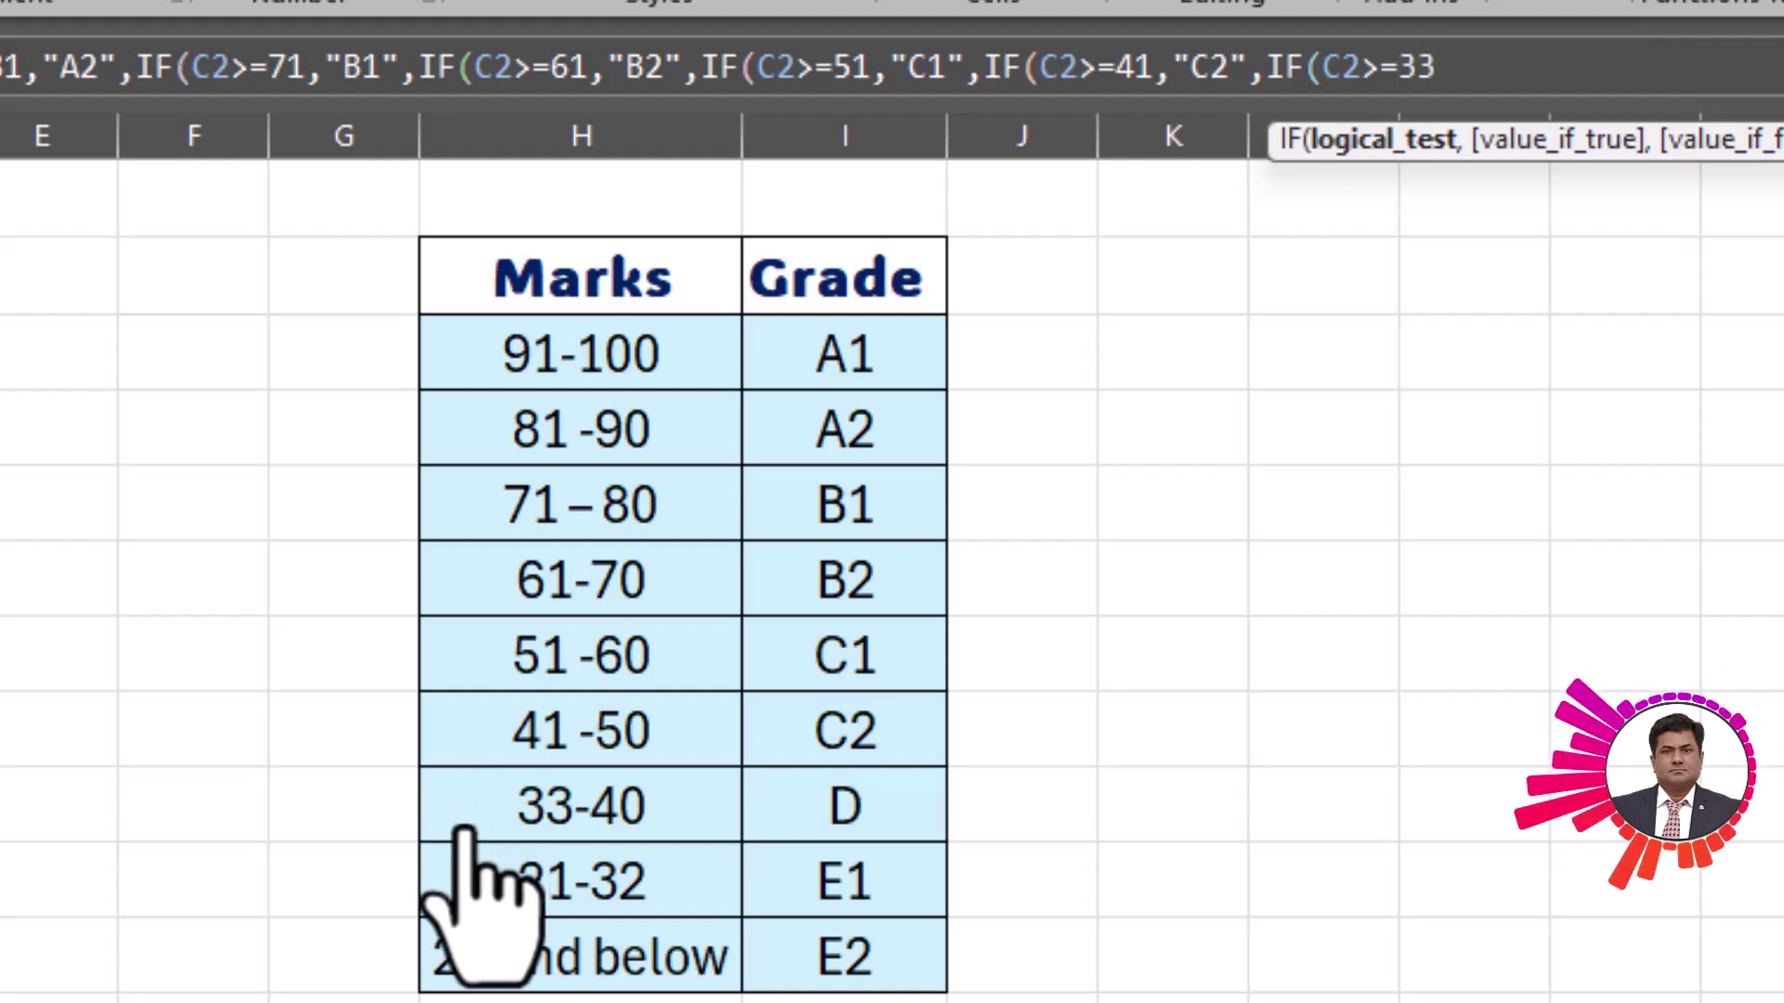
type(",\"D")
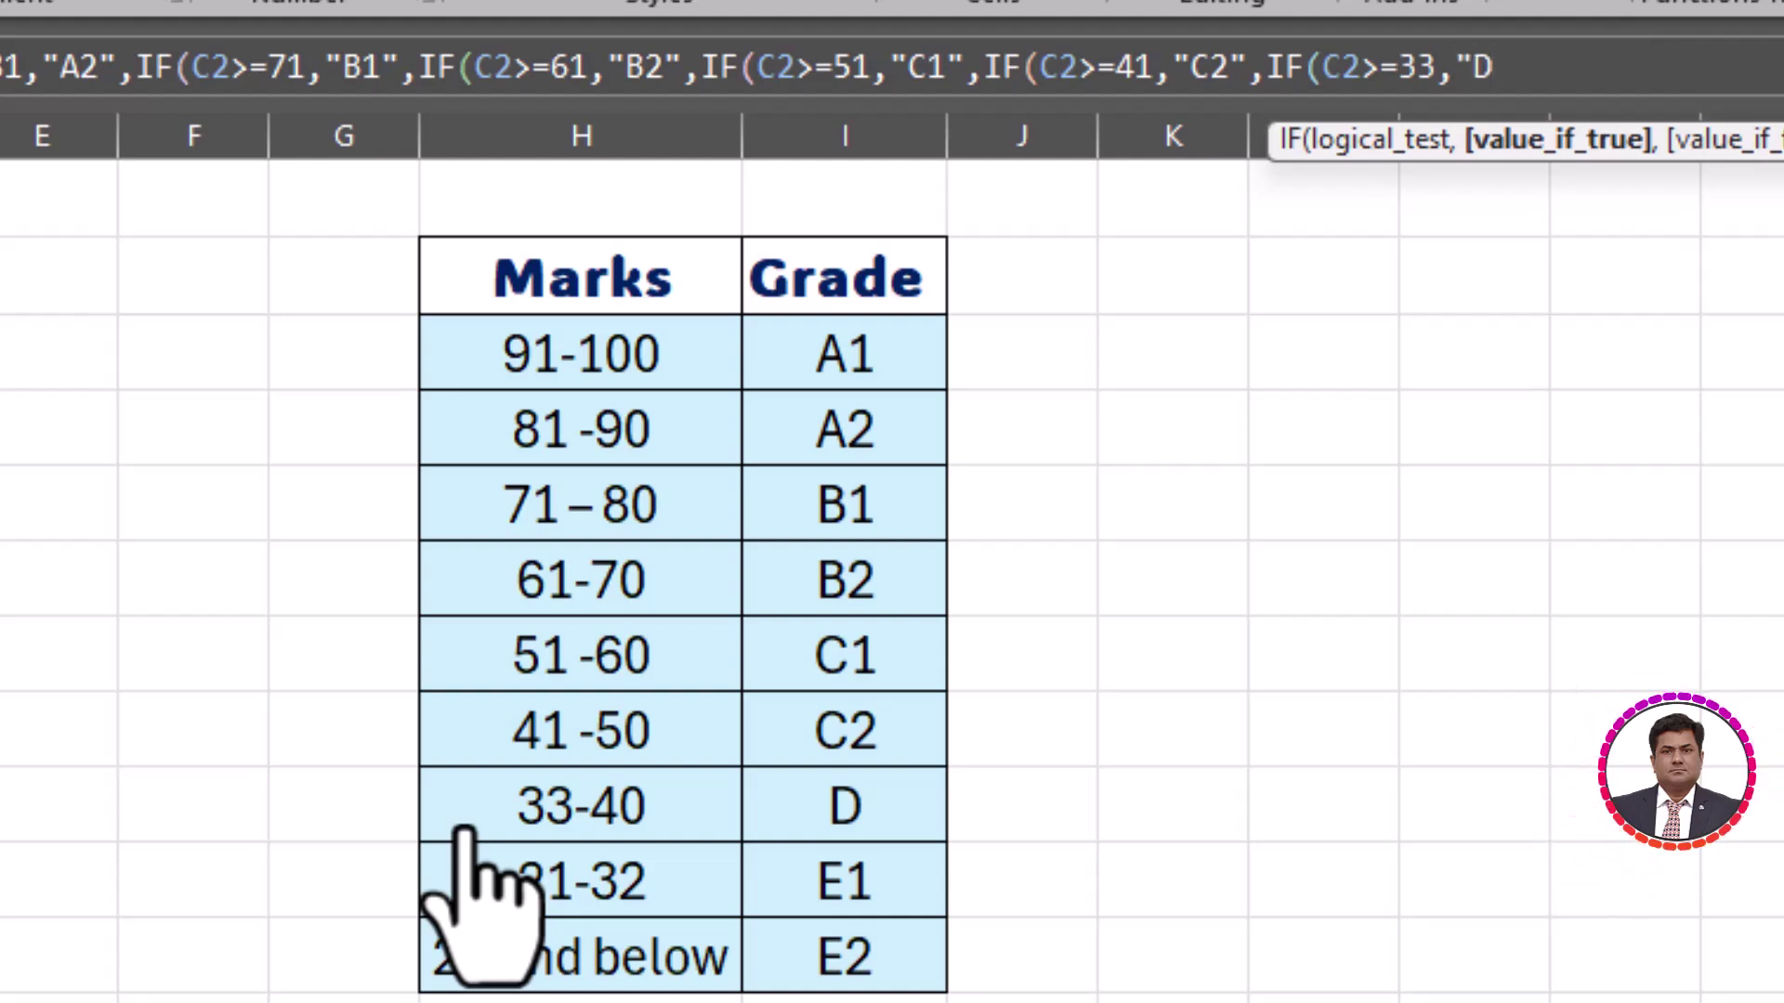
type("\",")
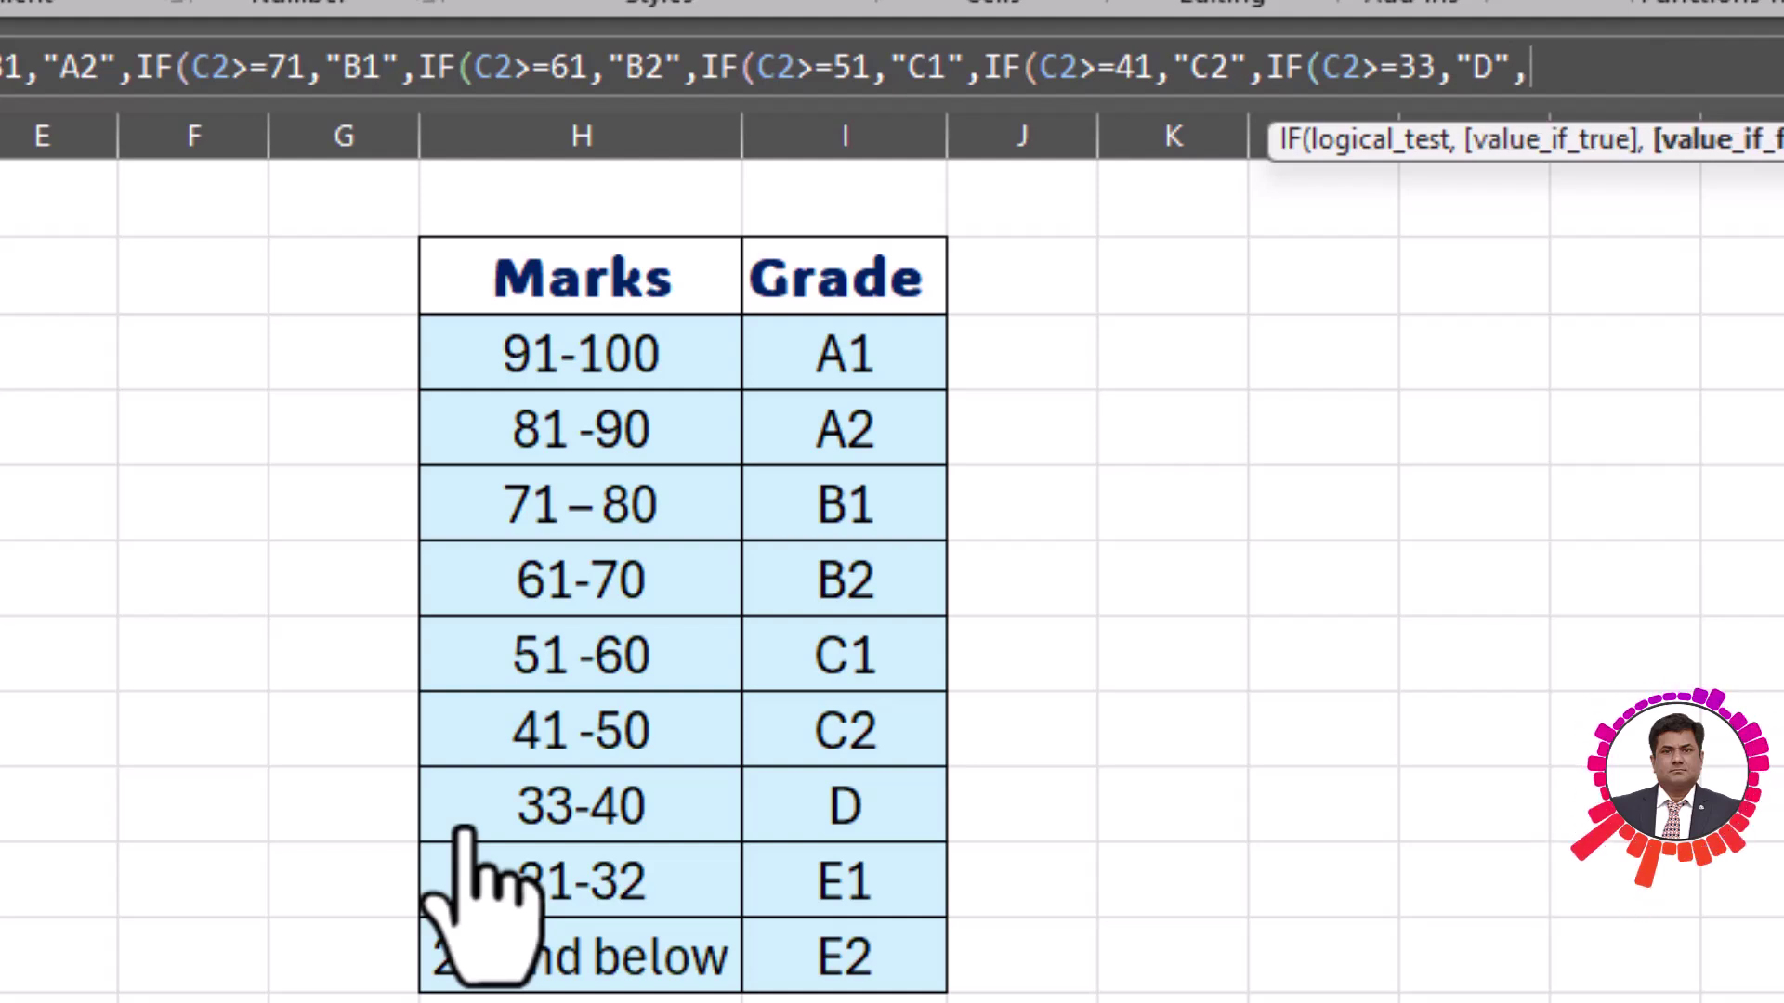
Nest an eighth IF in the D2 formula that returns "E1" when C2>=21
type("IF")
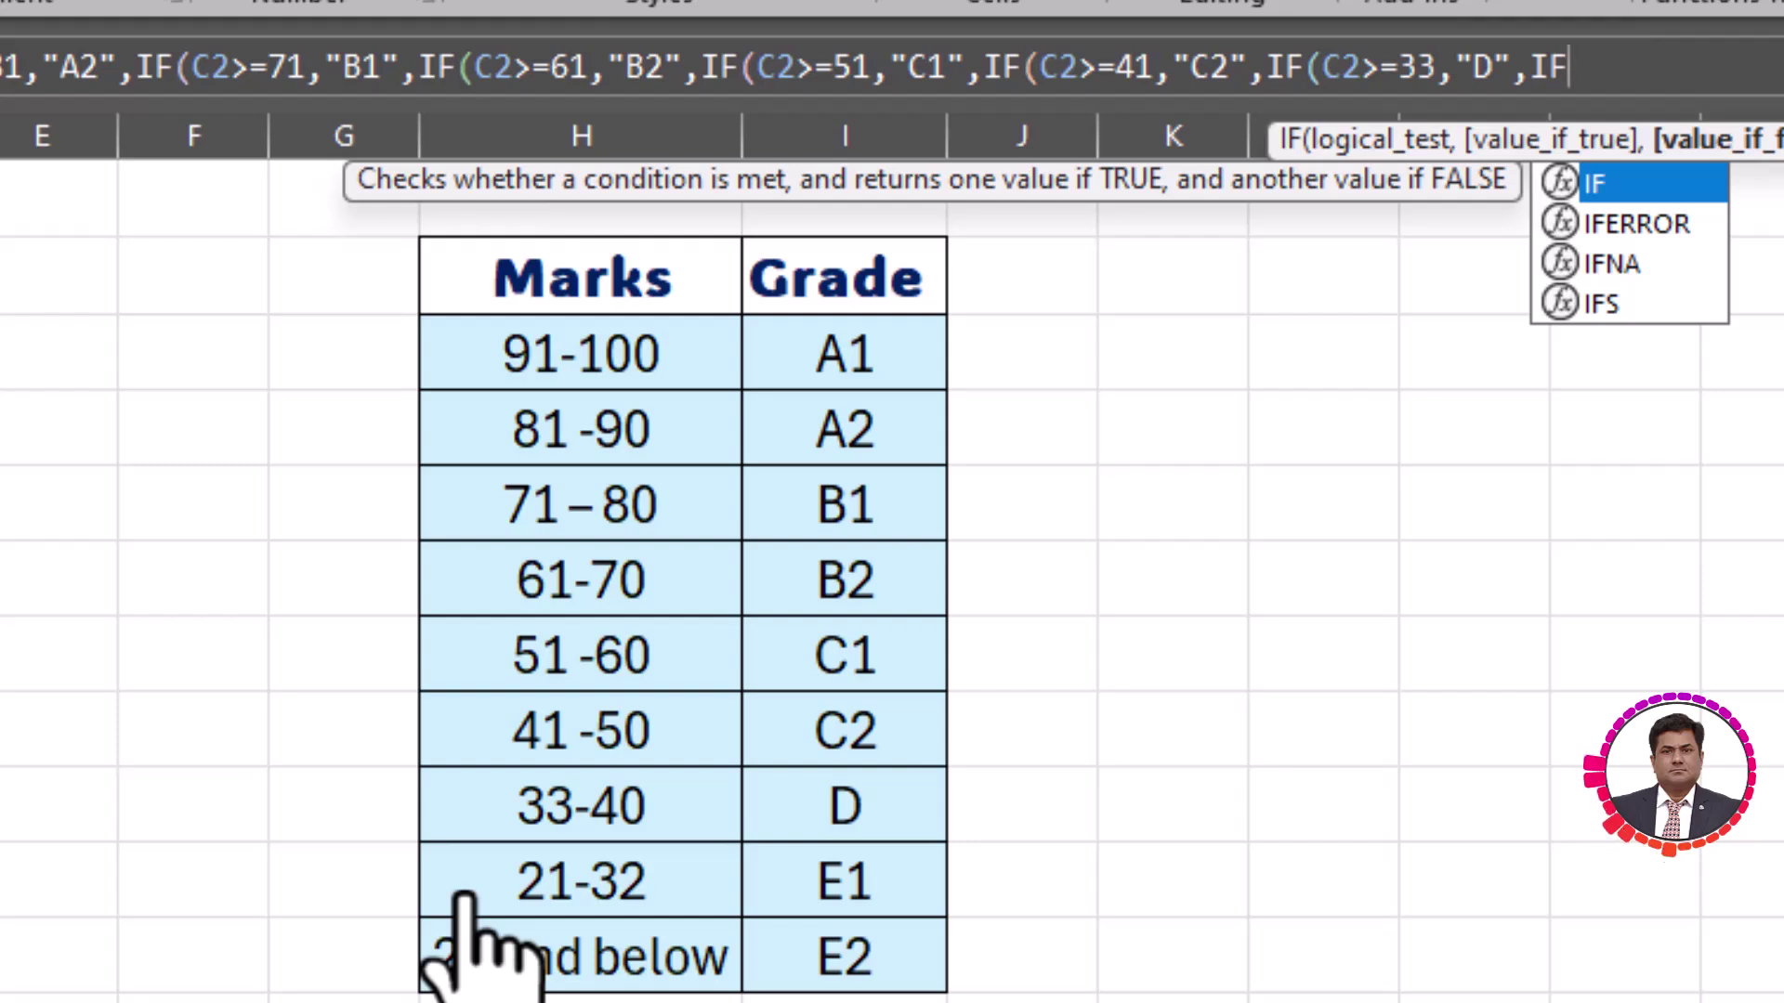
type("(")
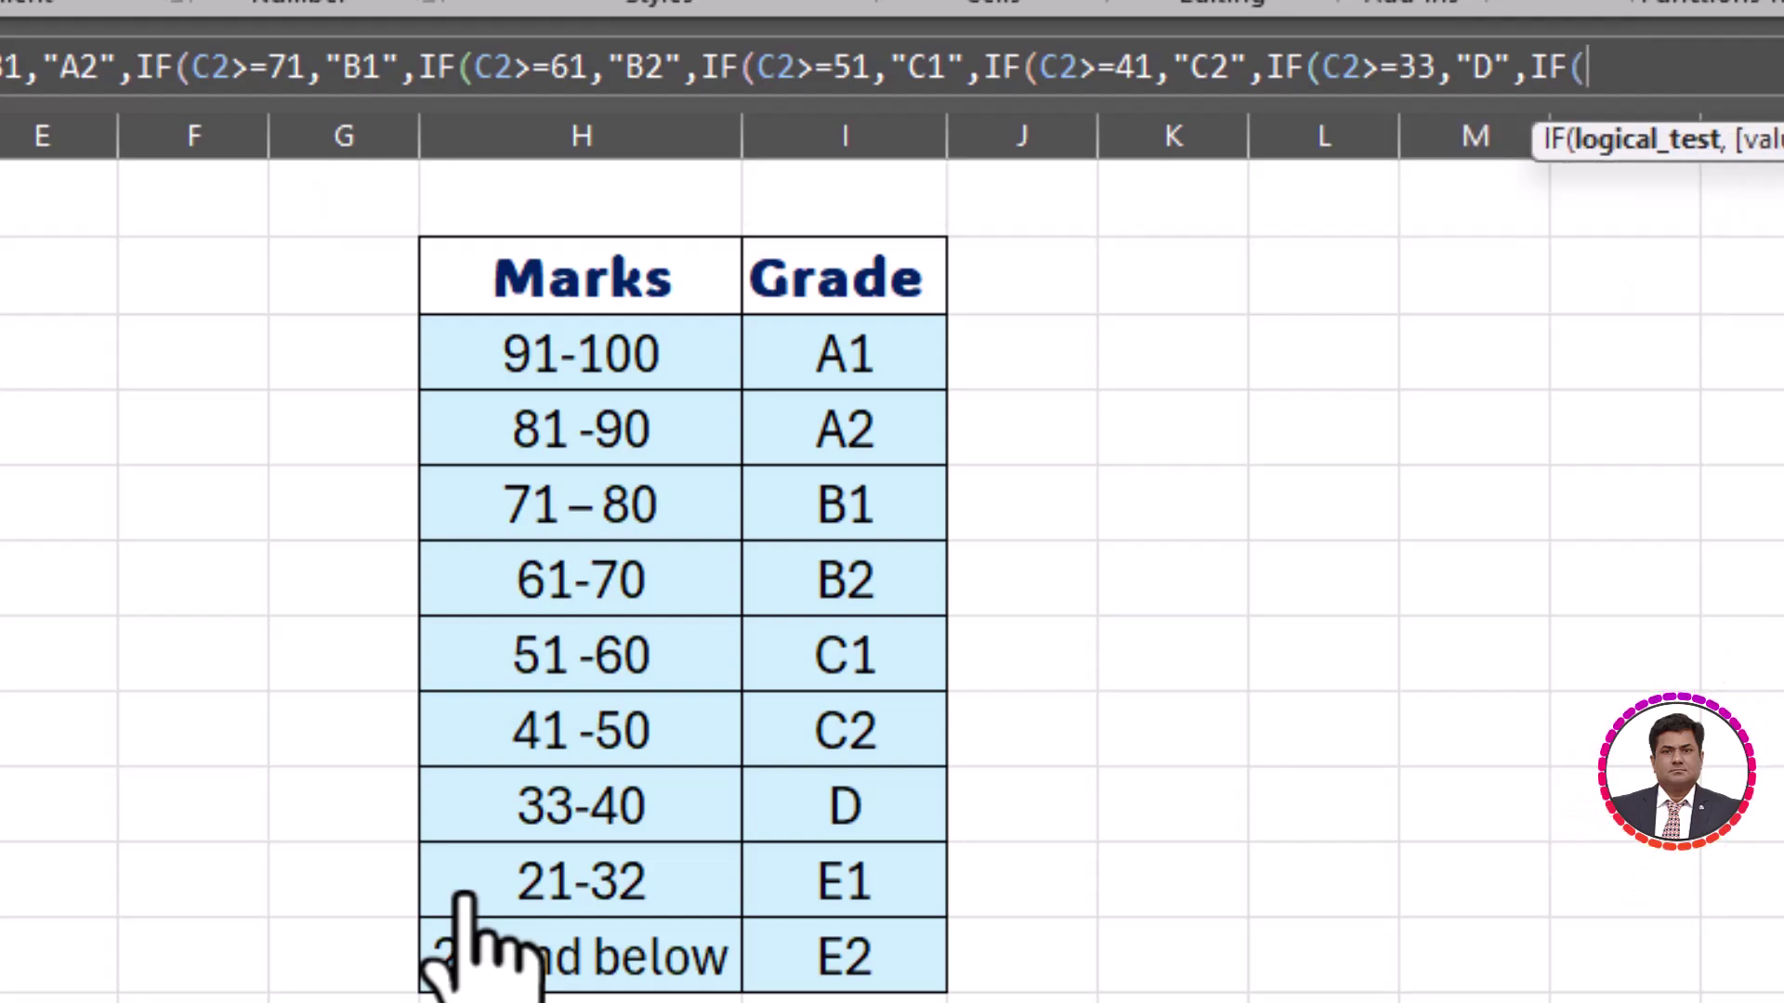
type("C")
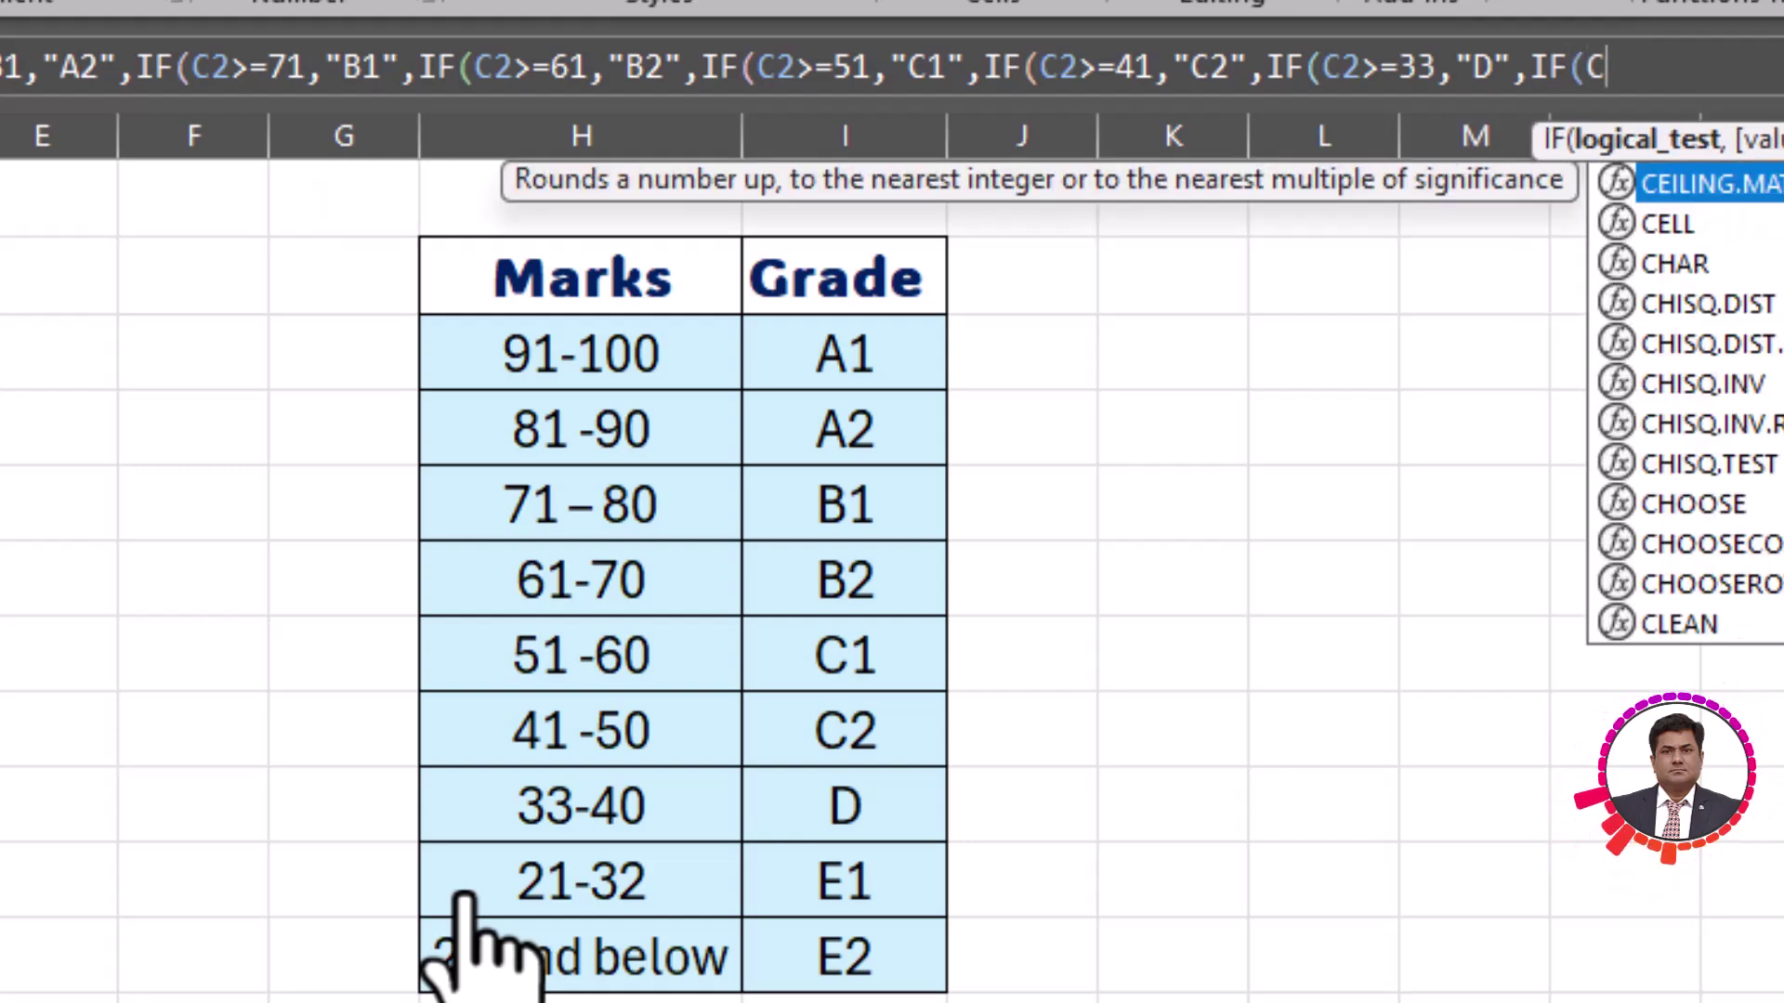
type("2>")
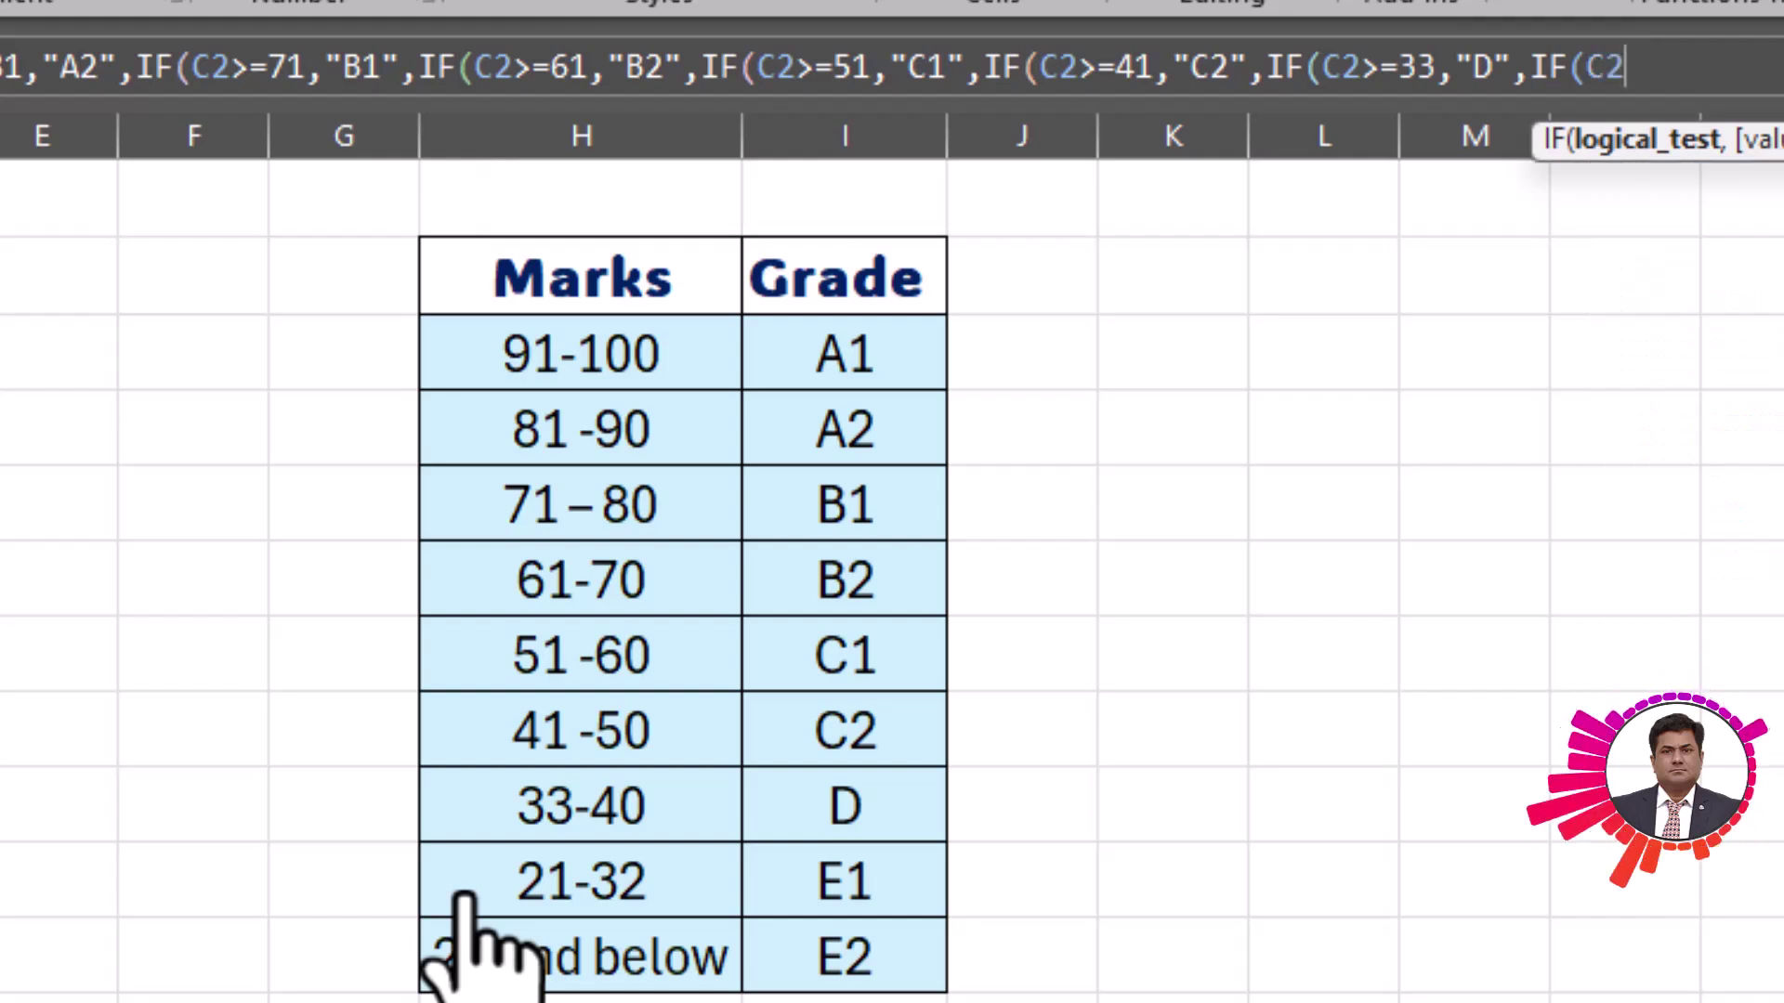
type("=")
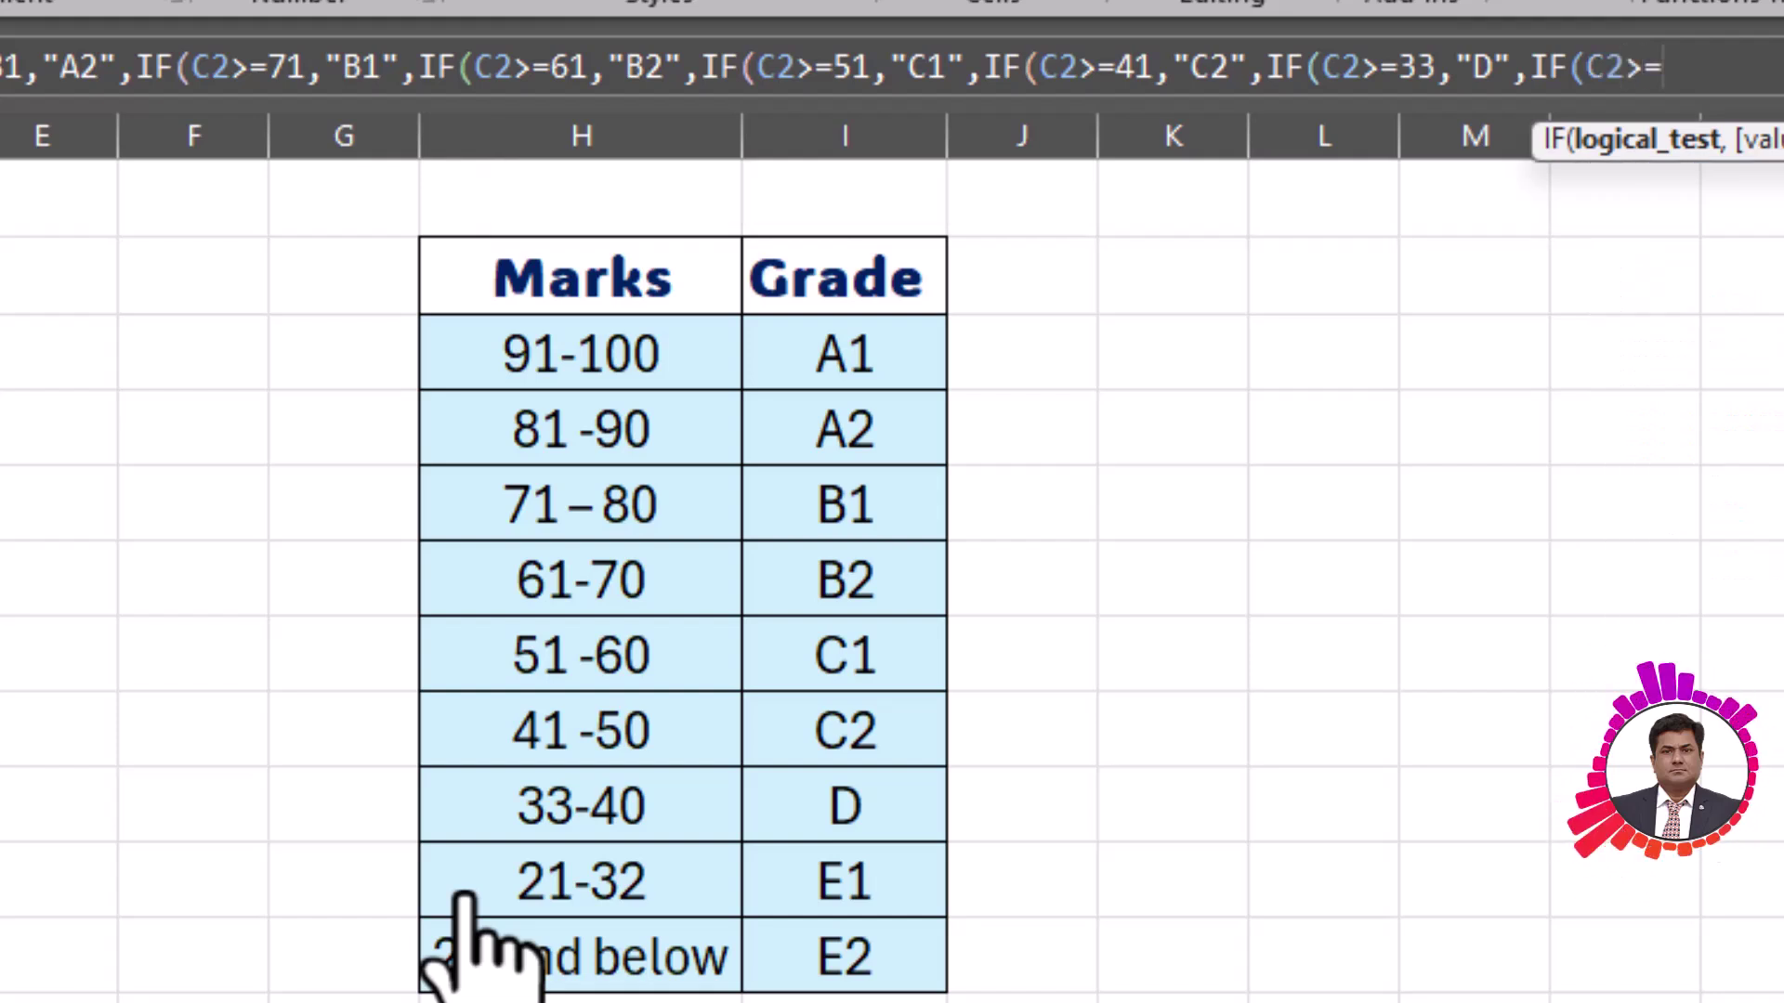
type("21")
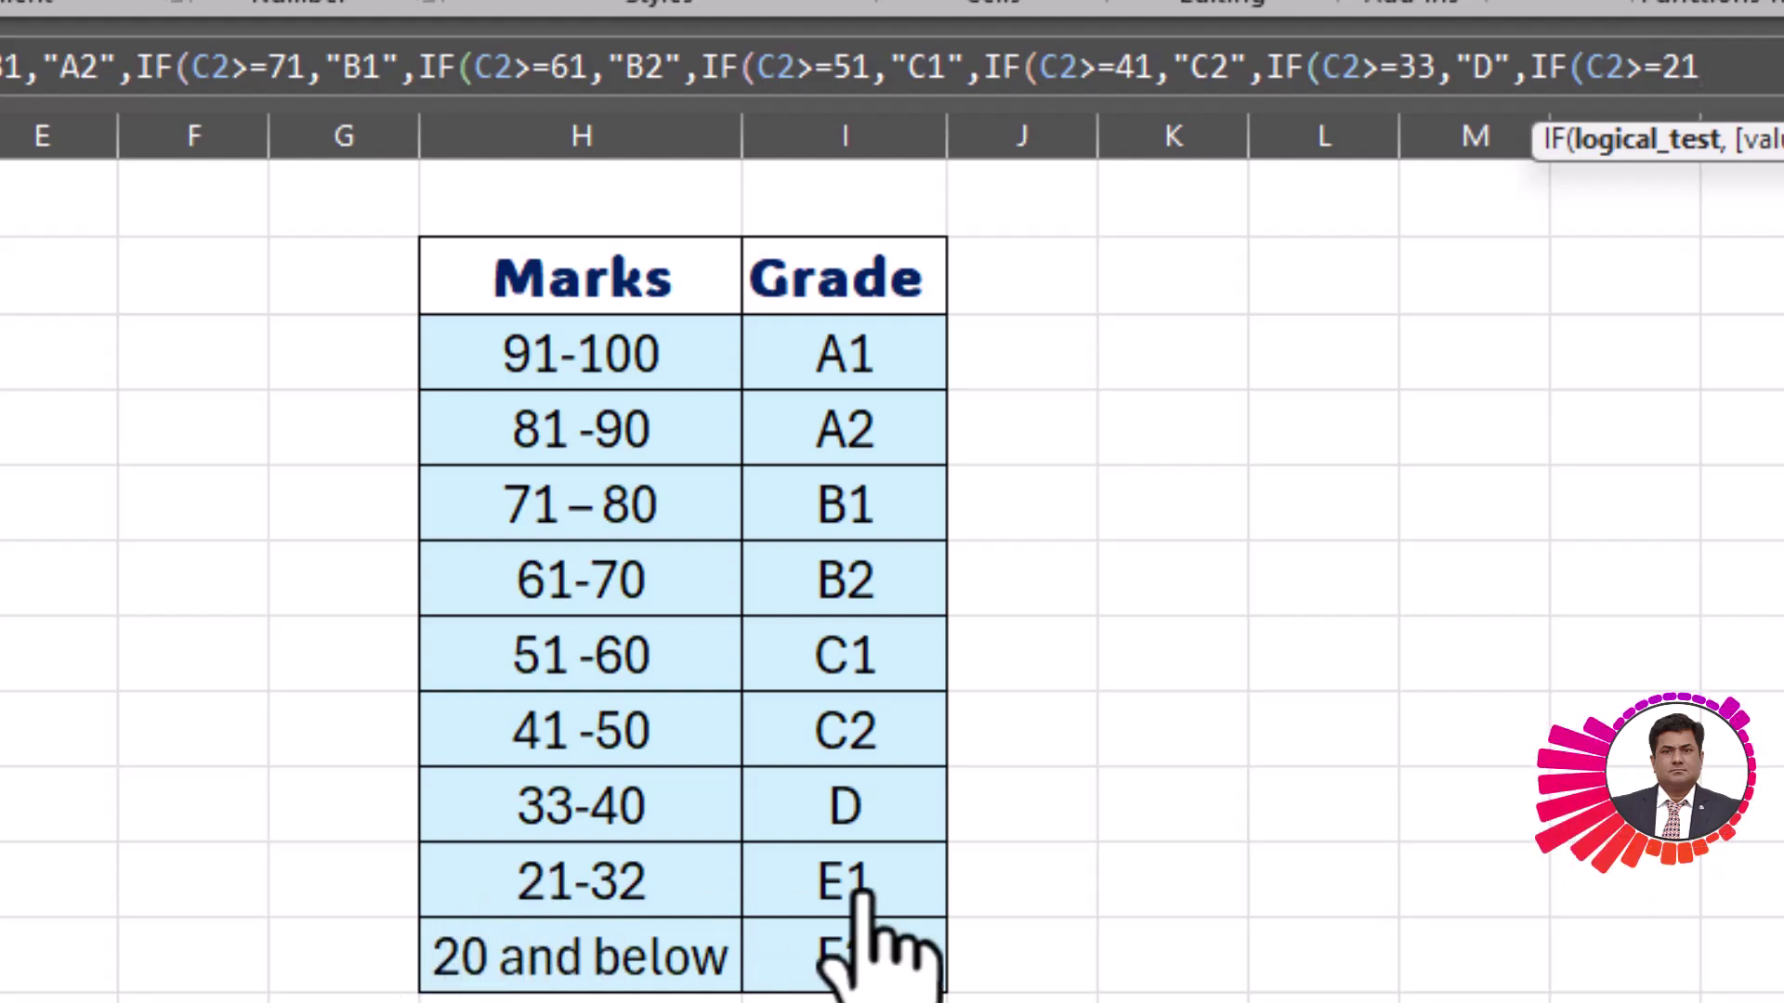
type(",\"")
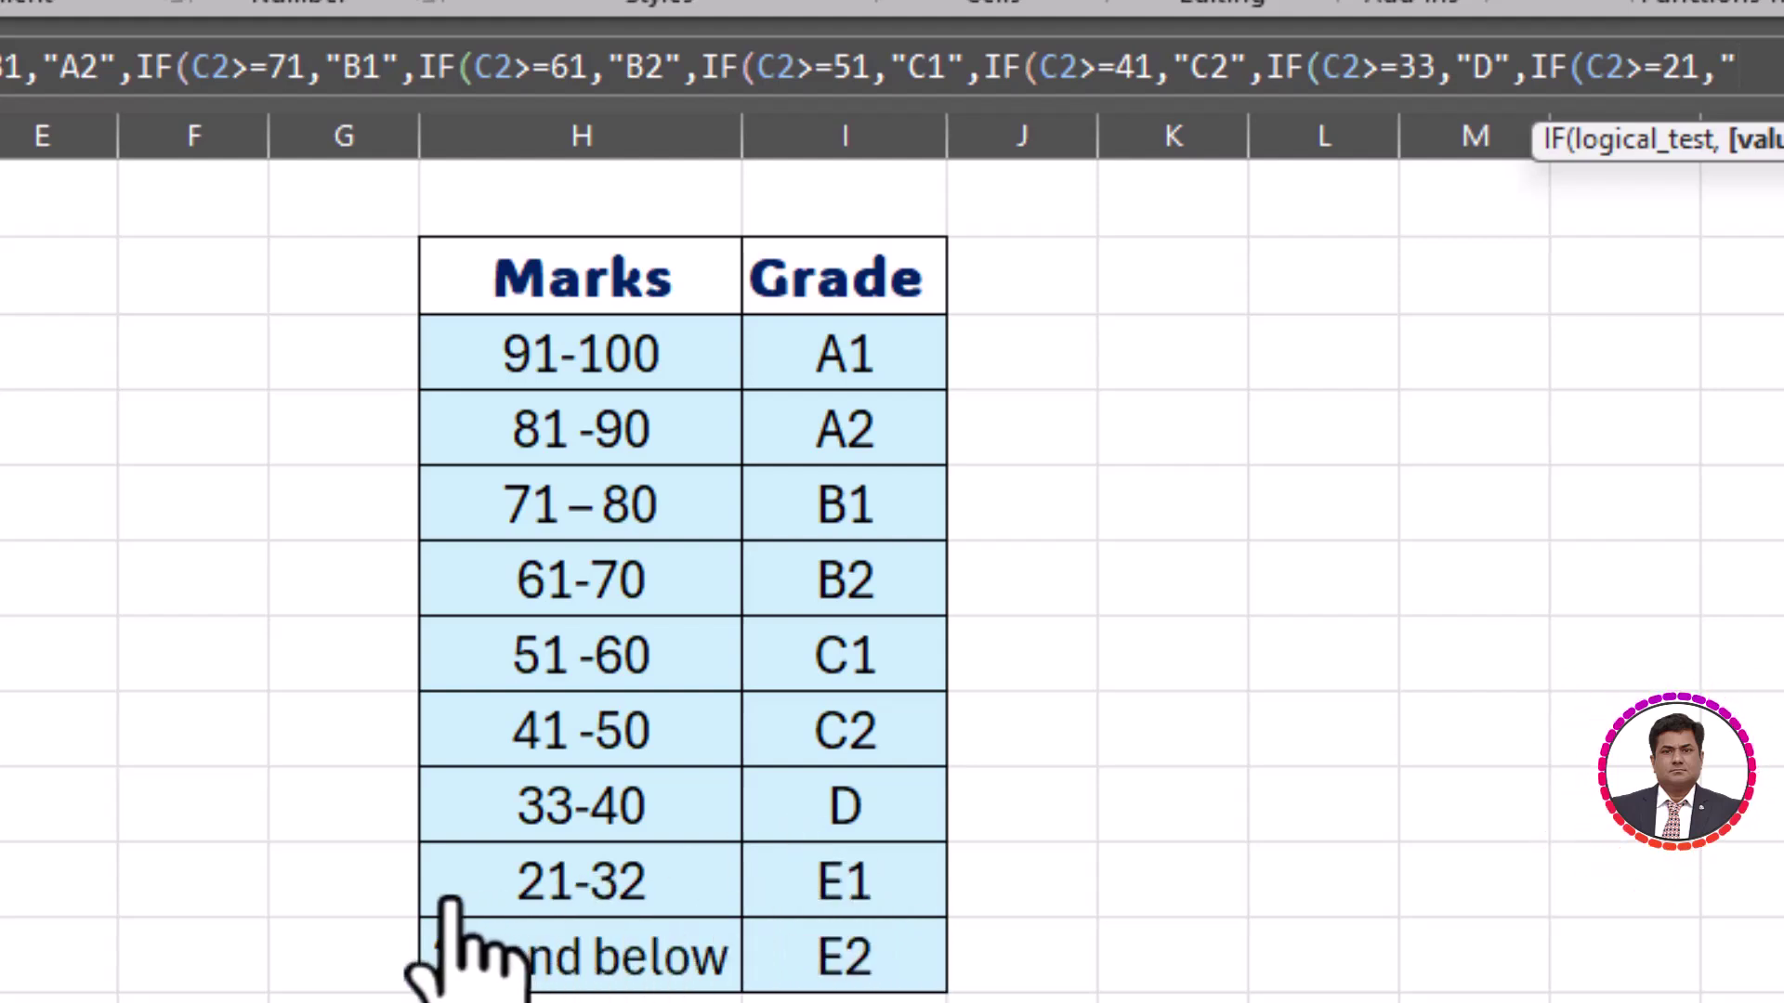
type("E")
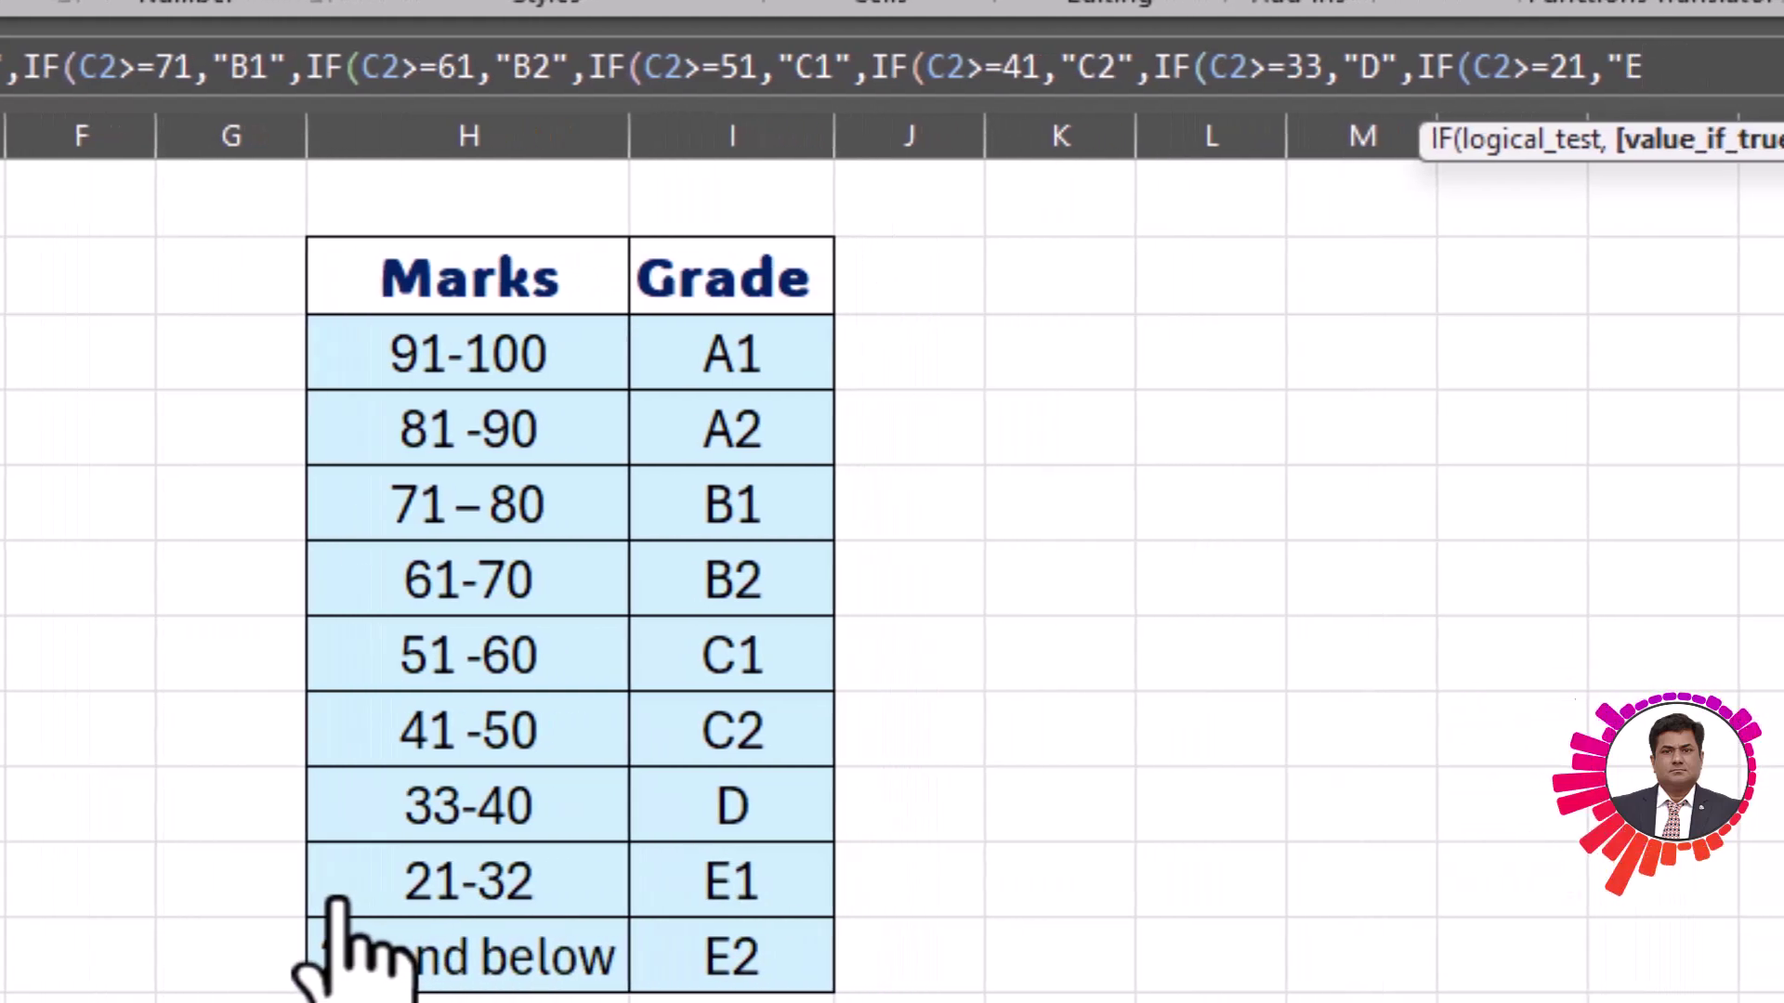
type("1")
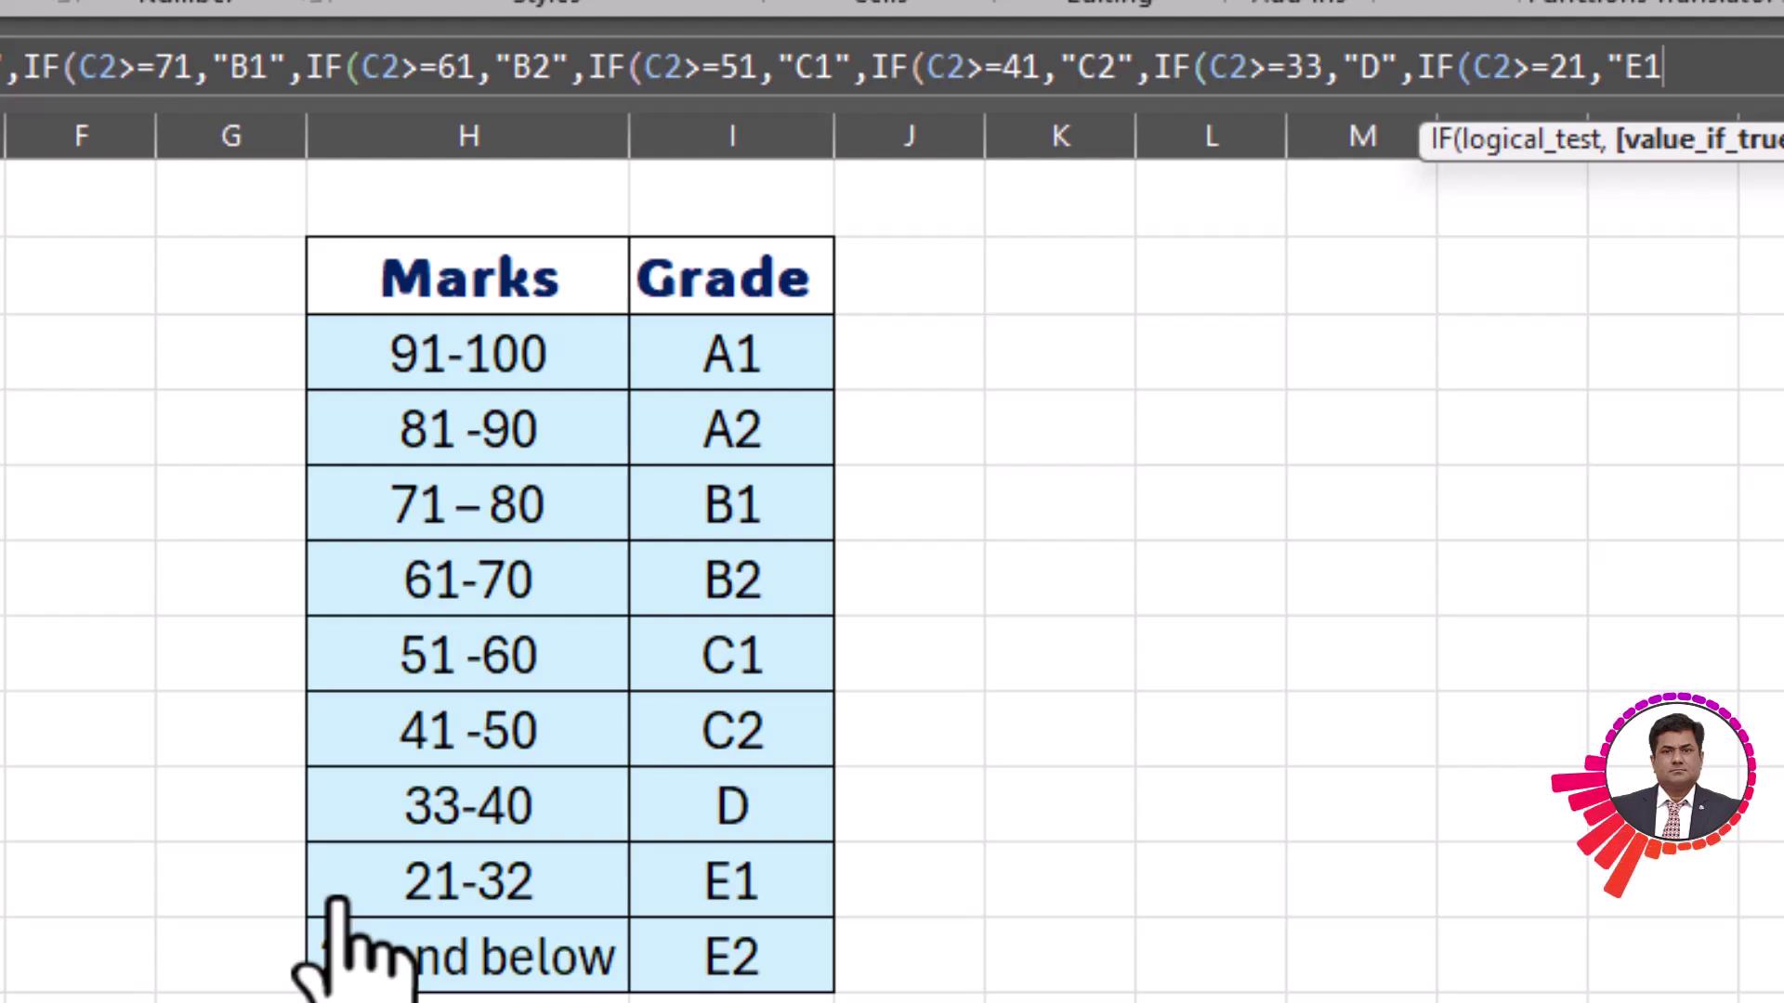
type("\"")
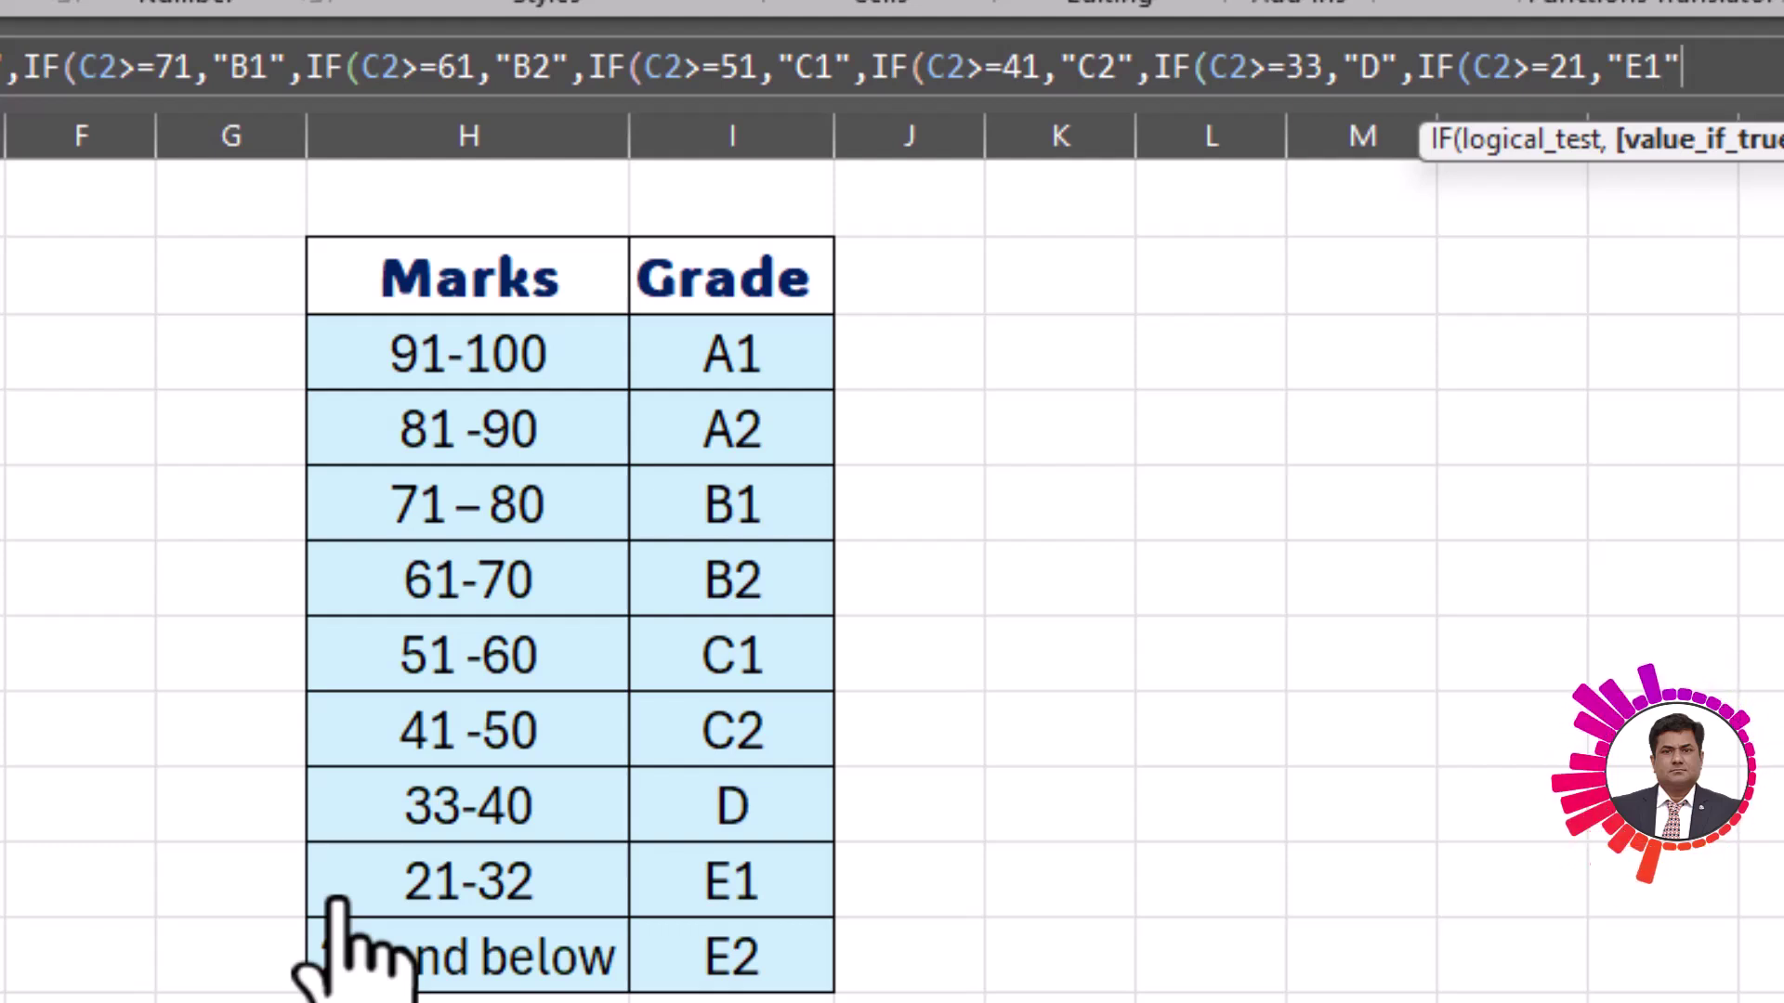
Add "E2" as the final value-if-false, close all eight nested IF parentheses, and enter the formula in D2
type(",\"A1\",IF(C2>=81,\"A2")
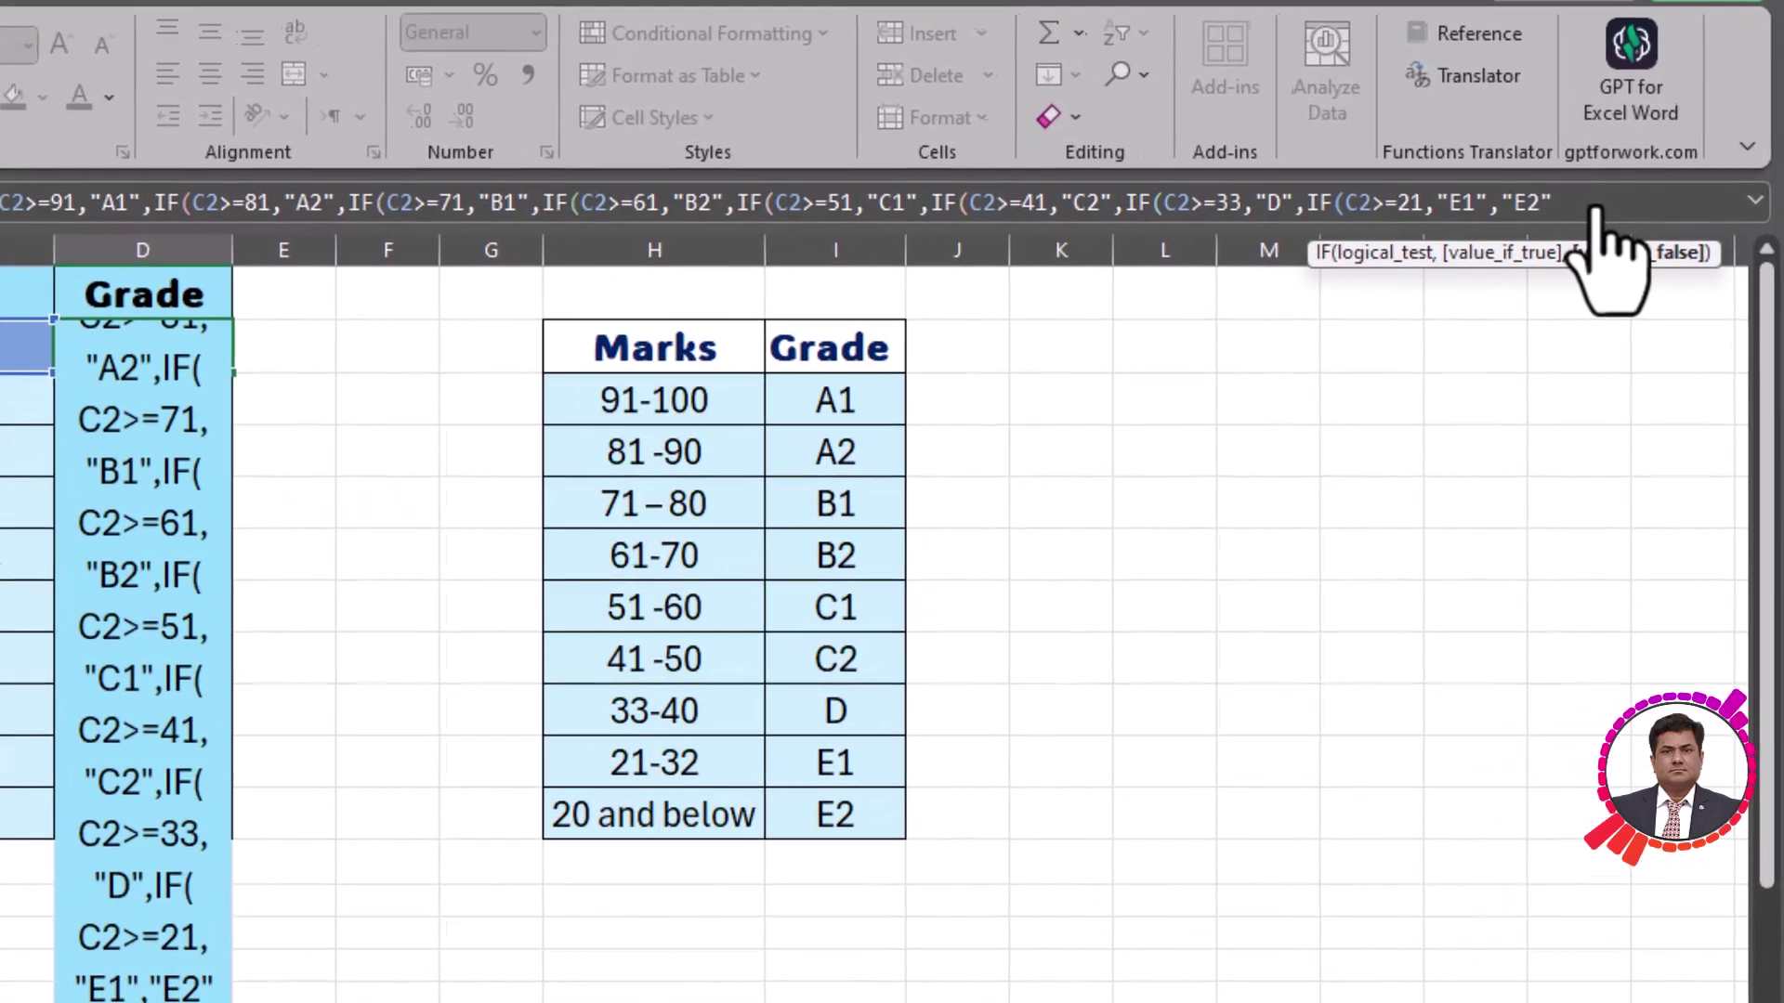
type(")")
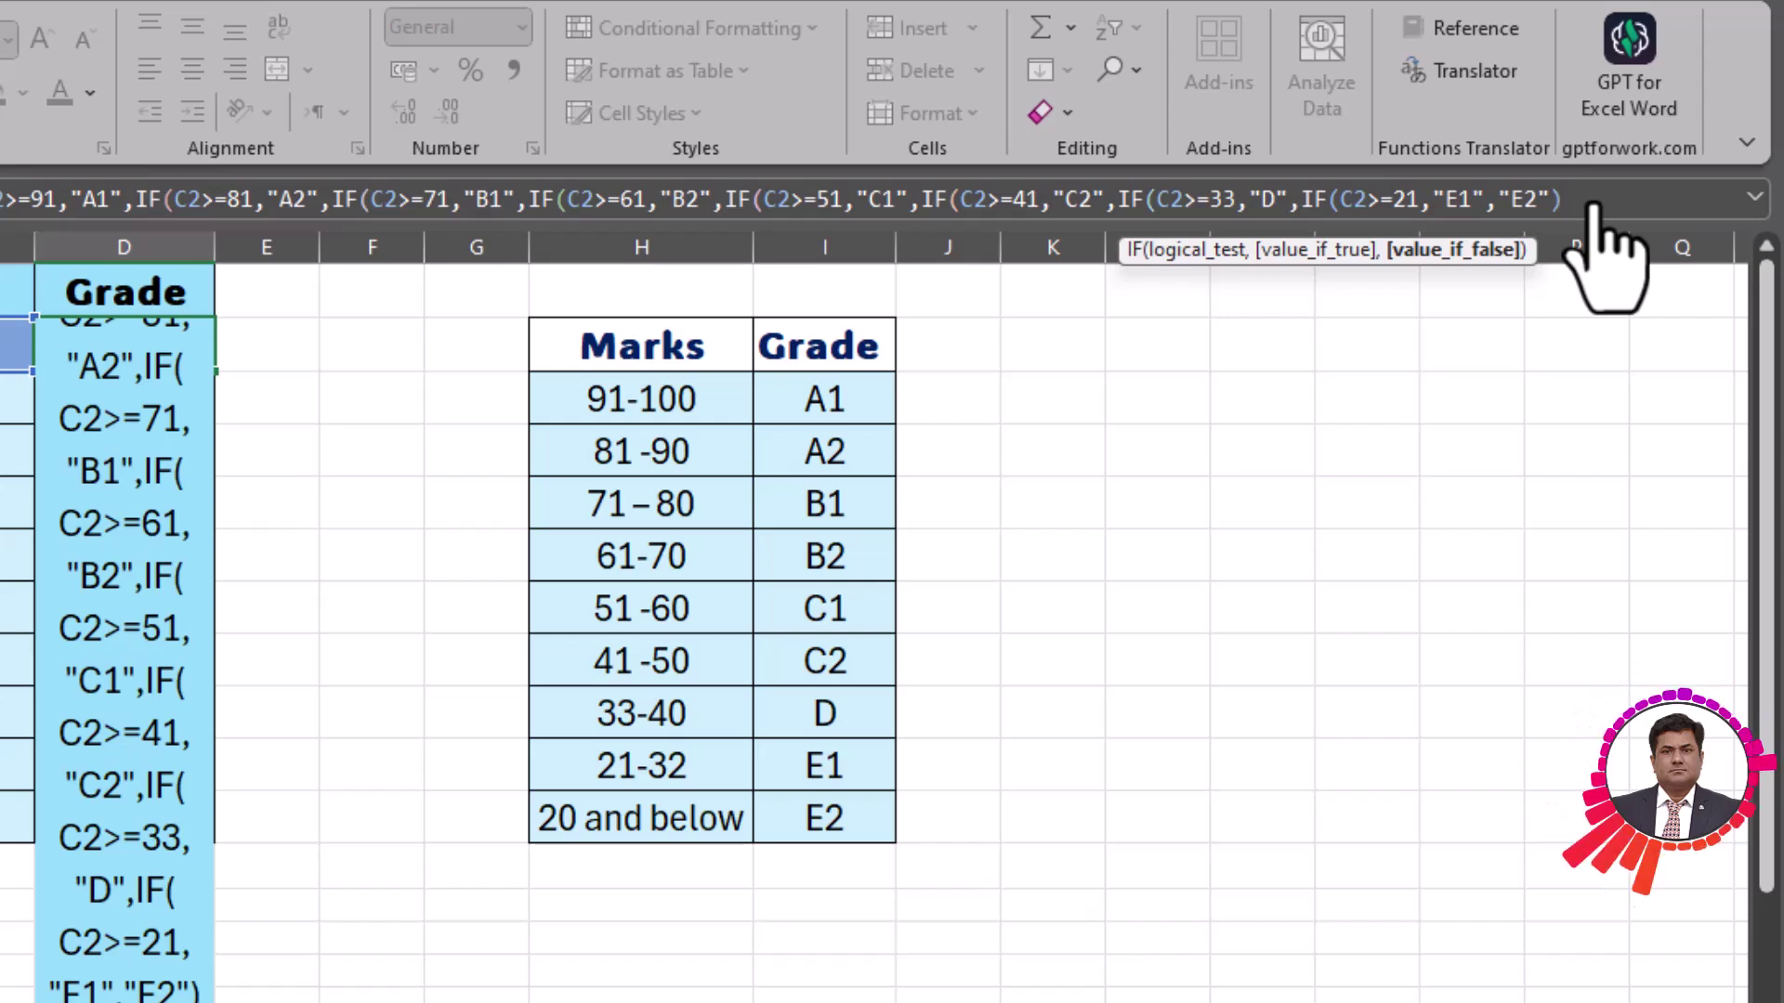
type(")")
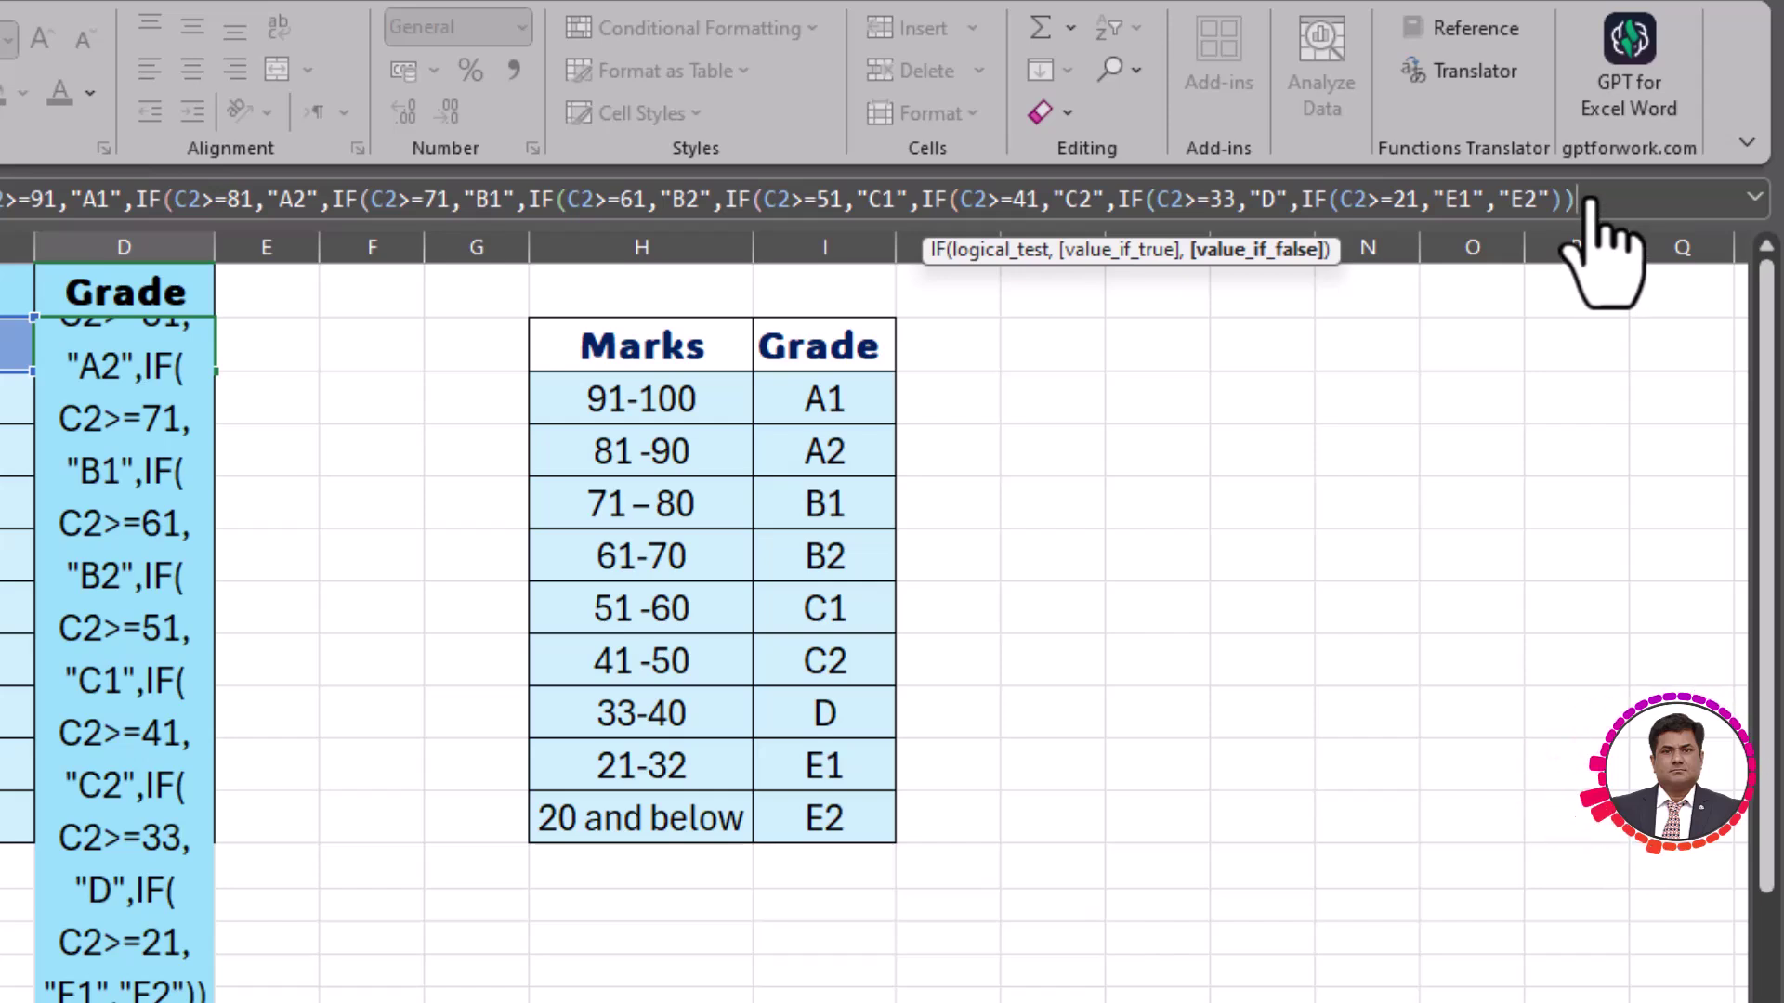
type("))")
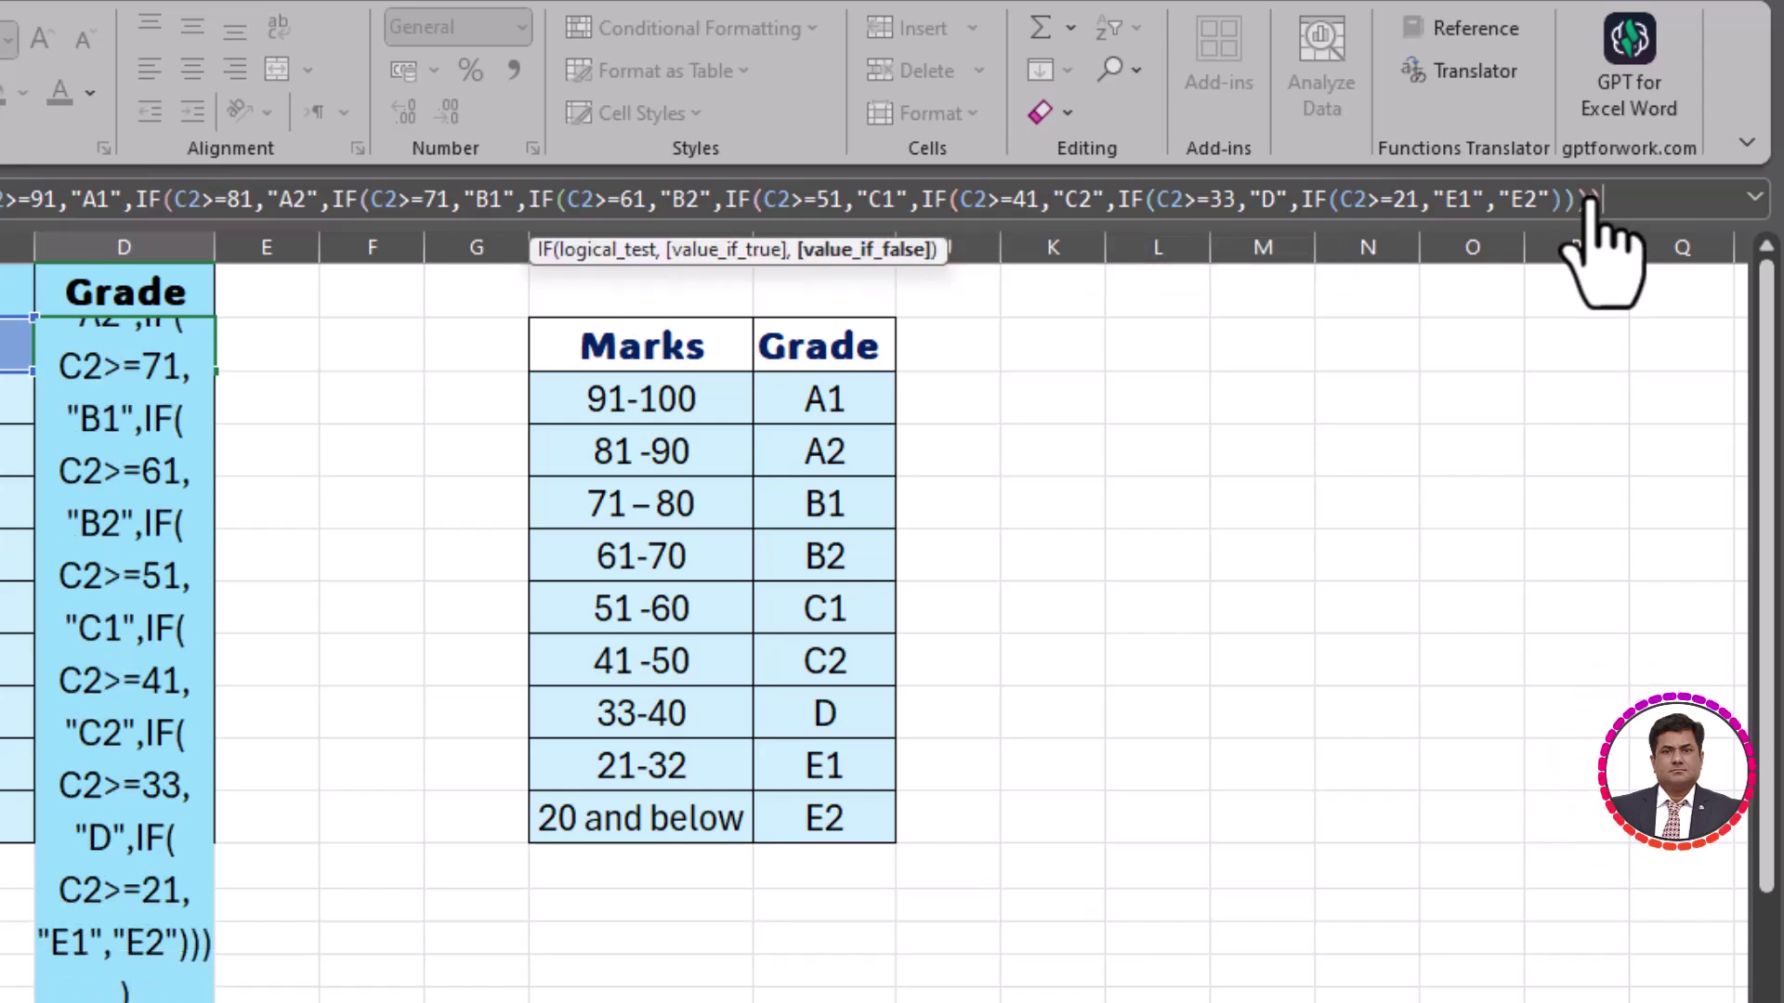
type(")")
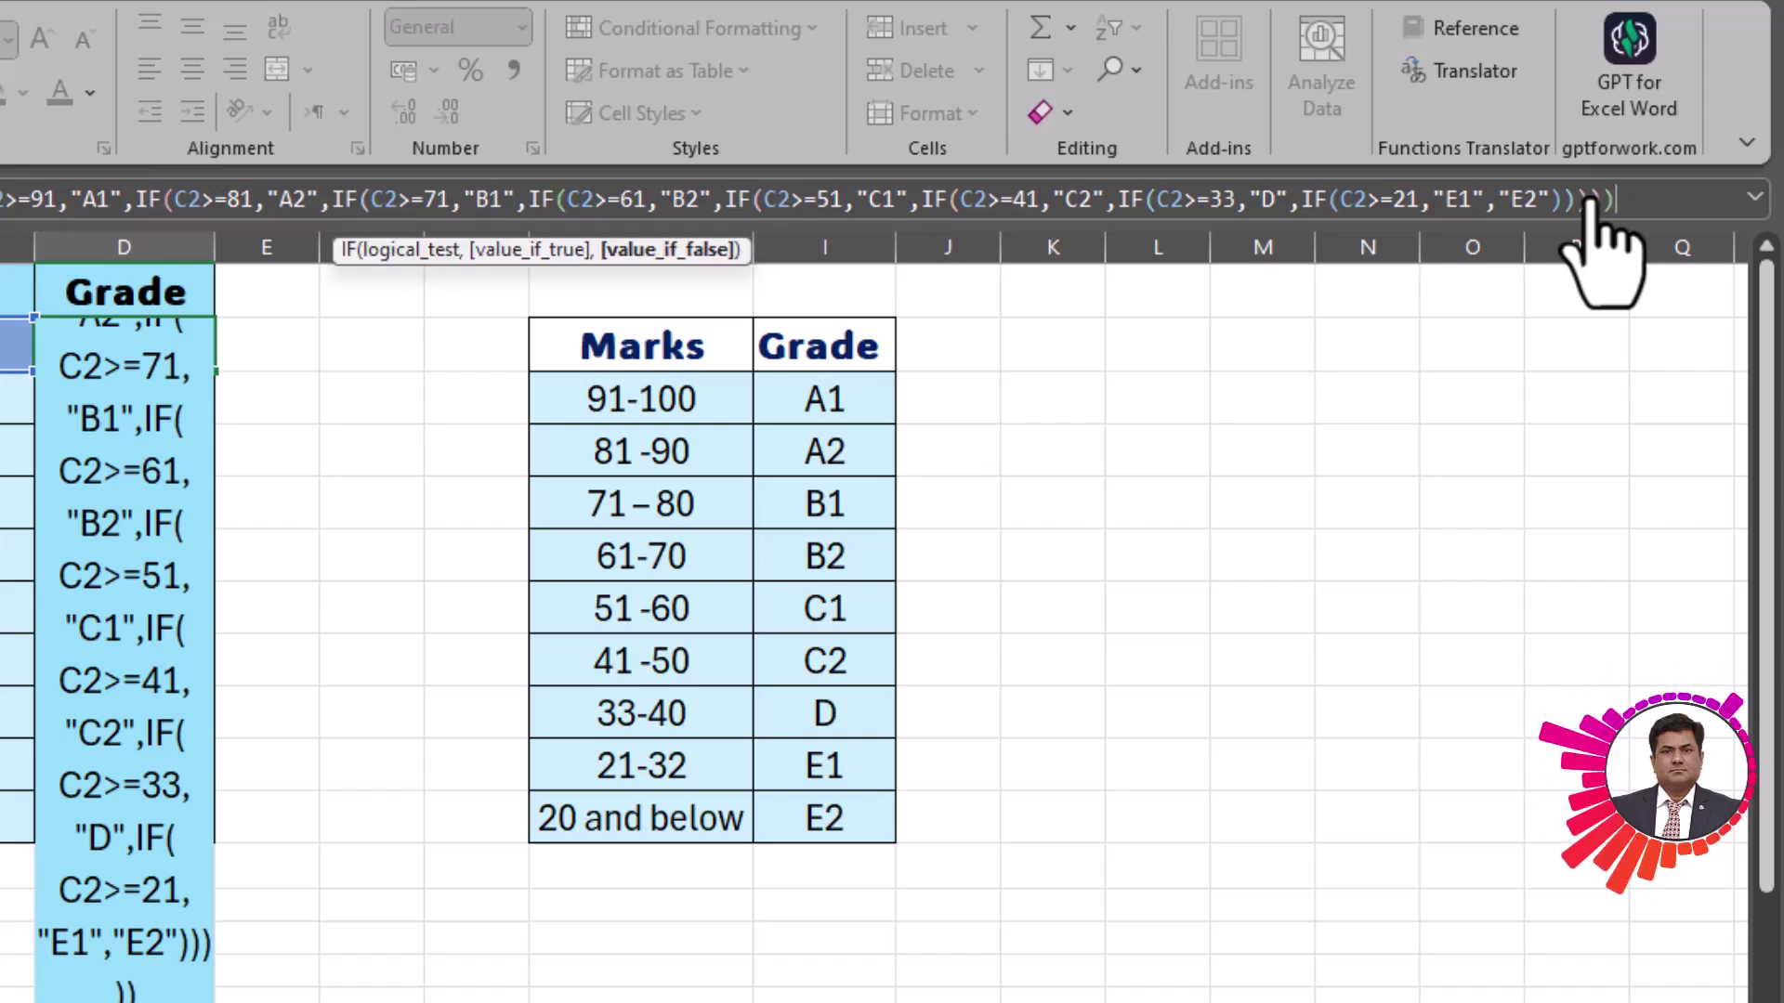
type("))")
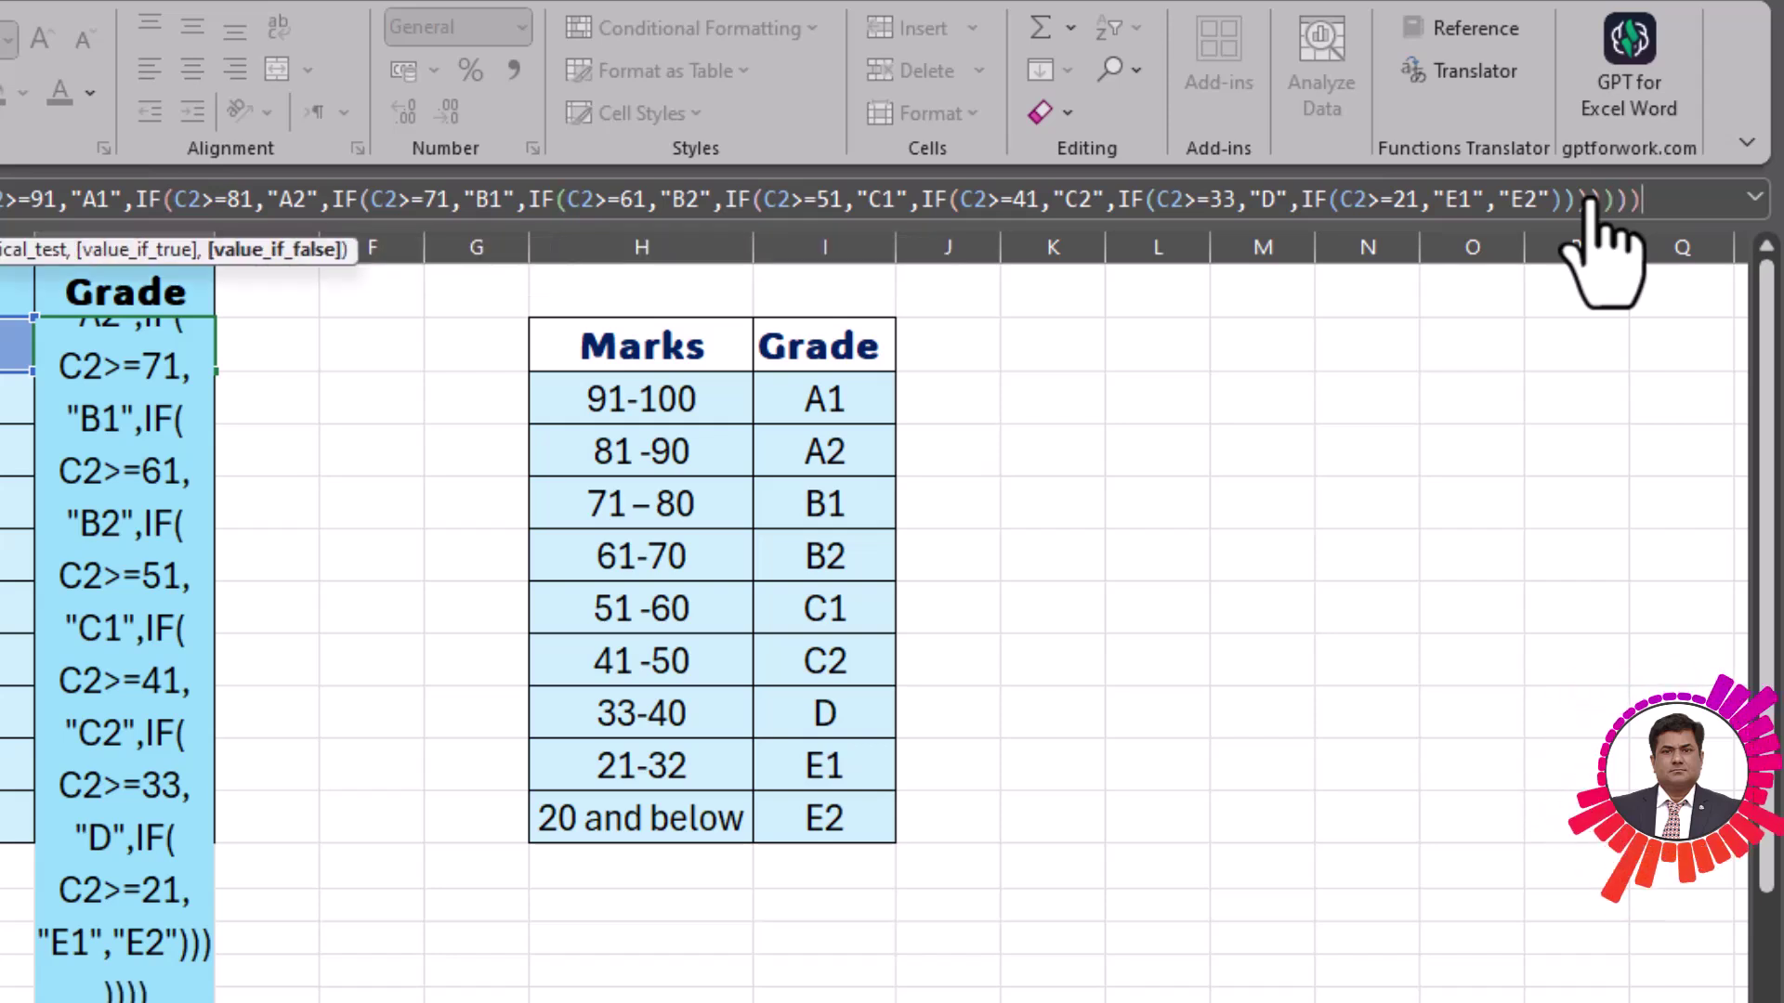
type(")")
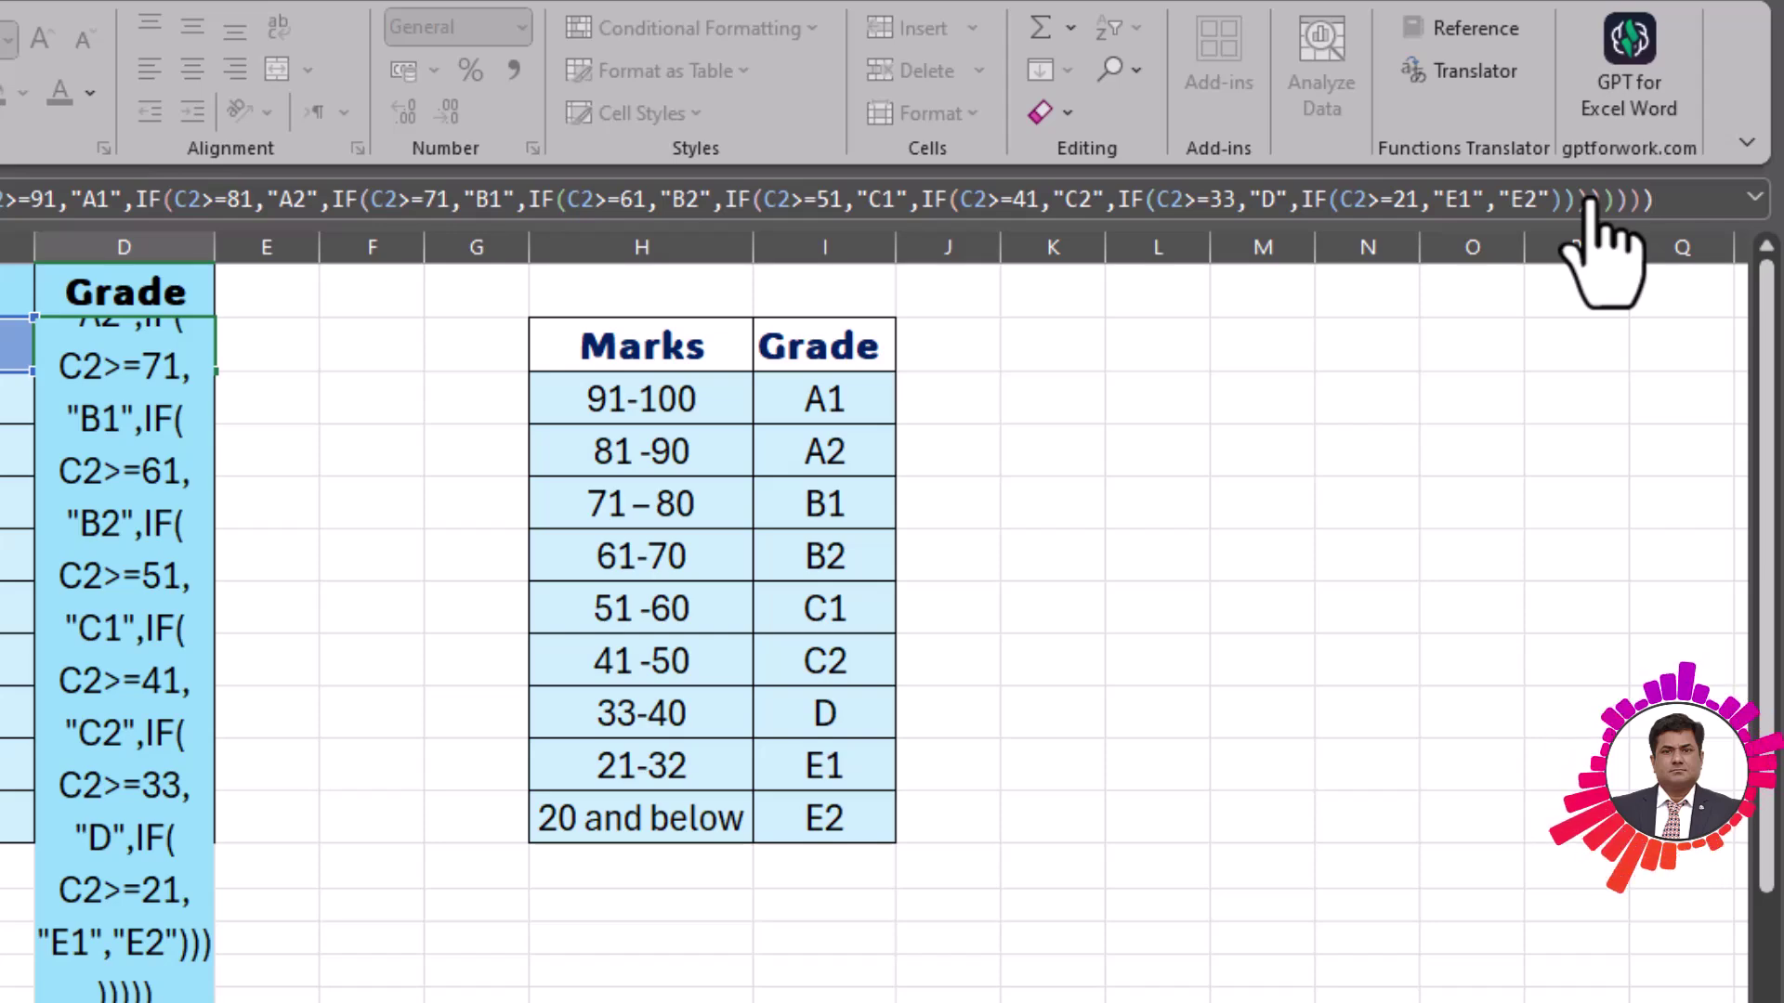
key("Return")
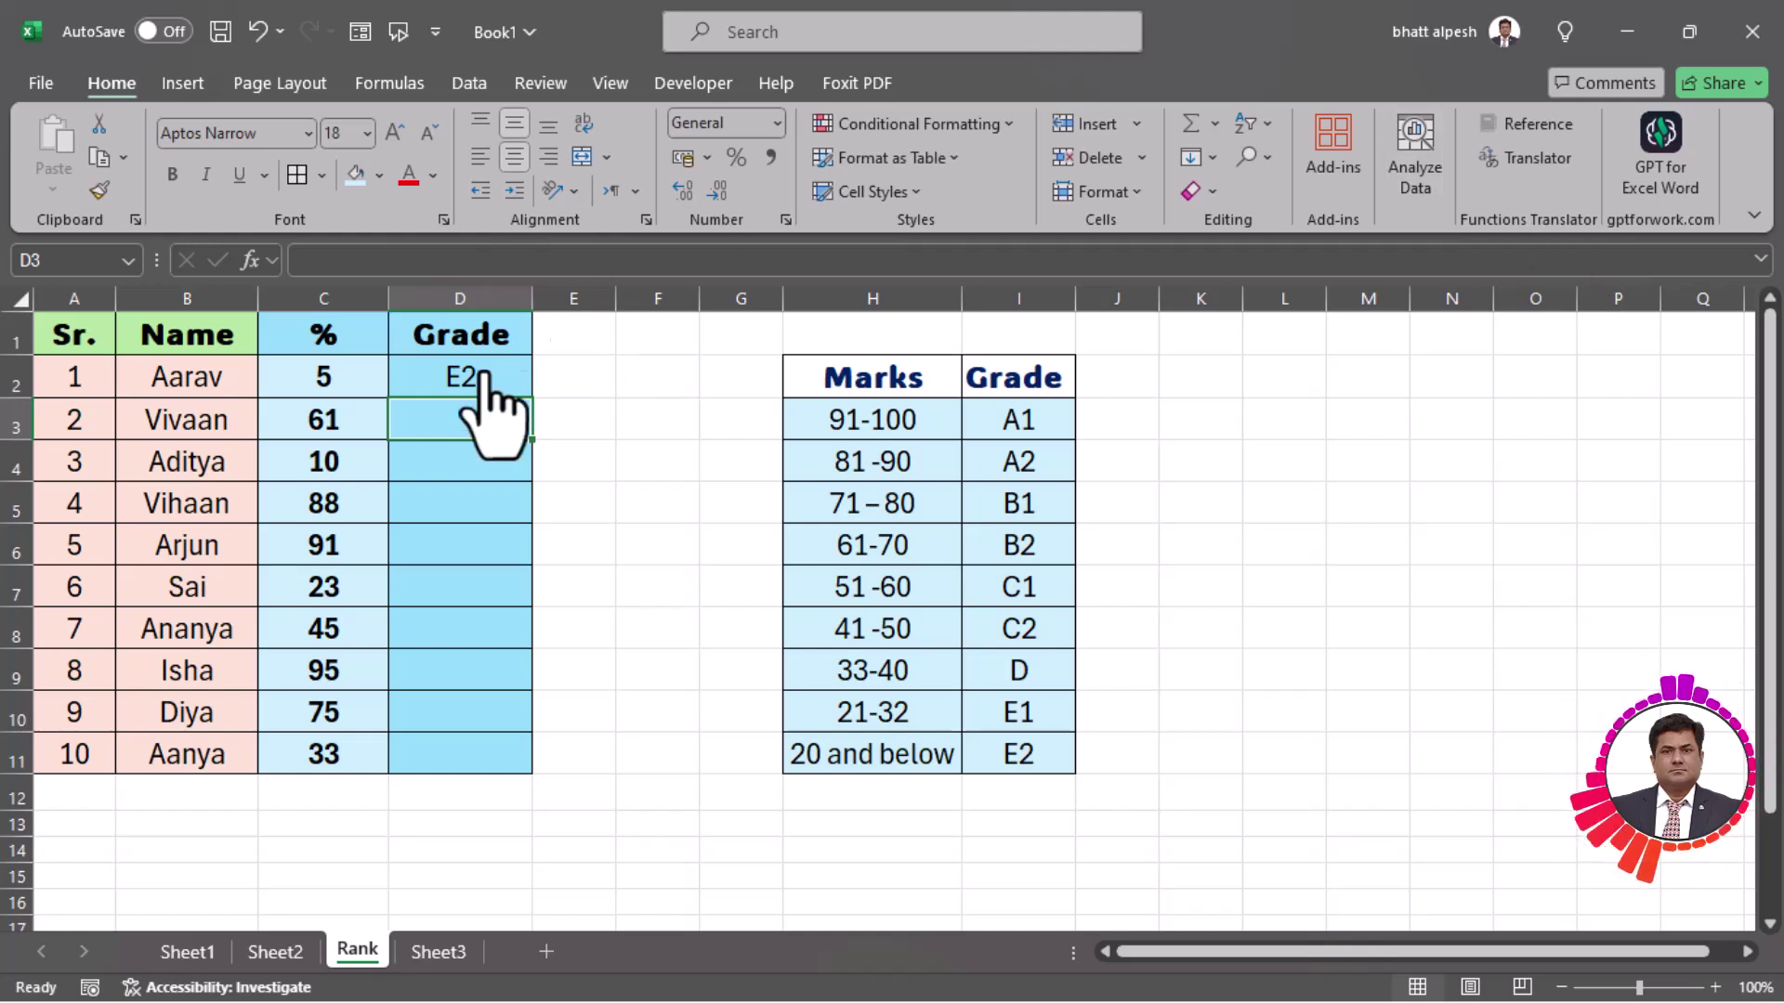
Fill the D2 grade formula down the Grade column through D11
left_click(416, 381)
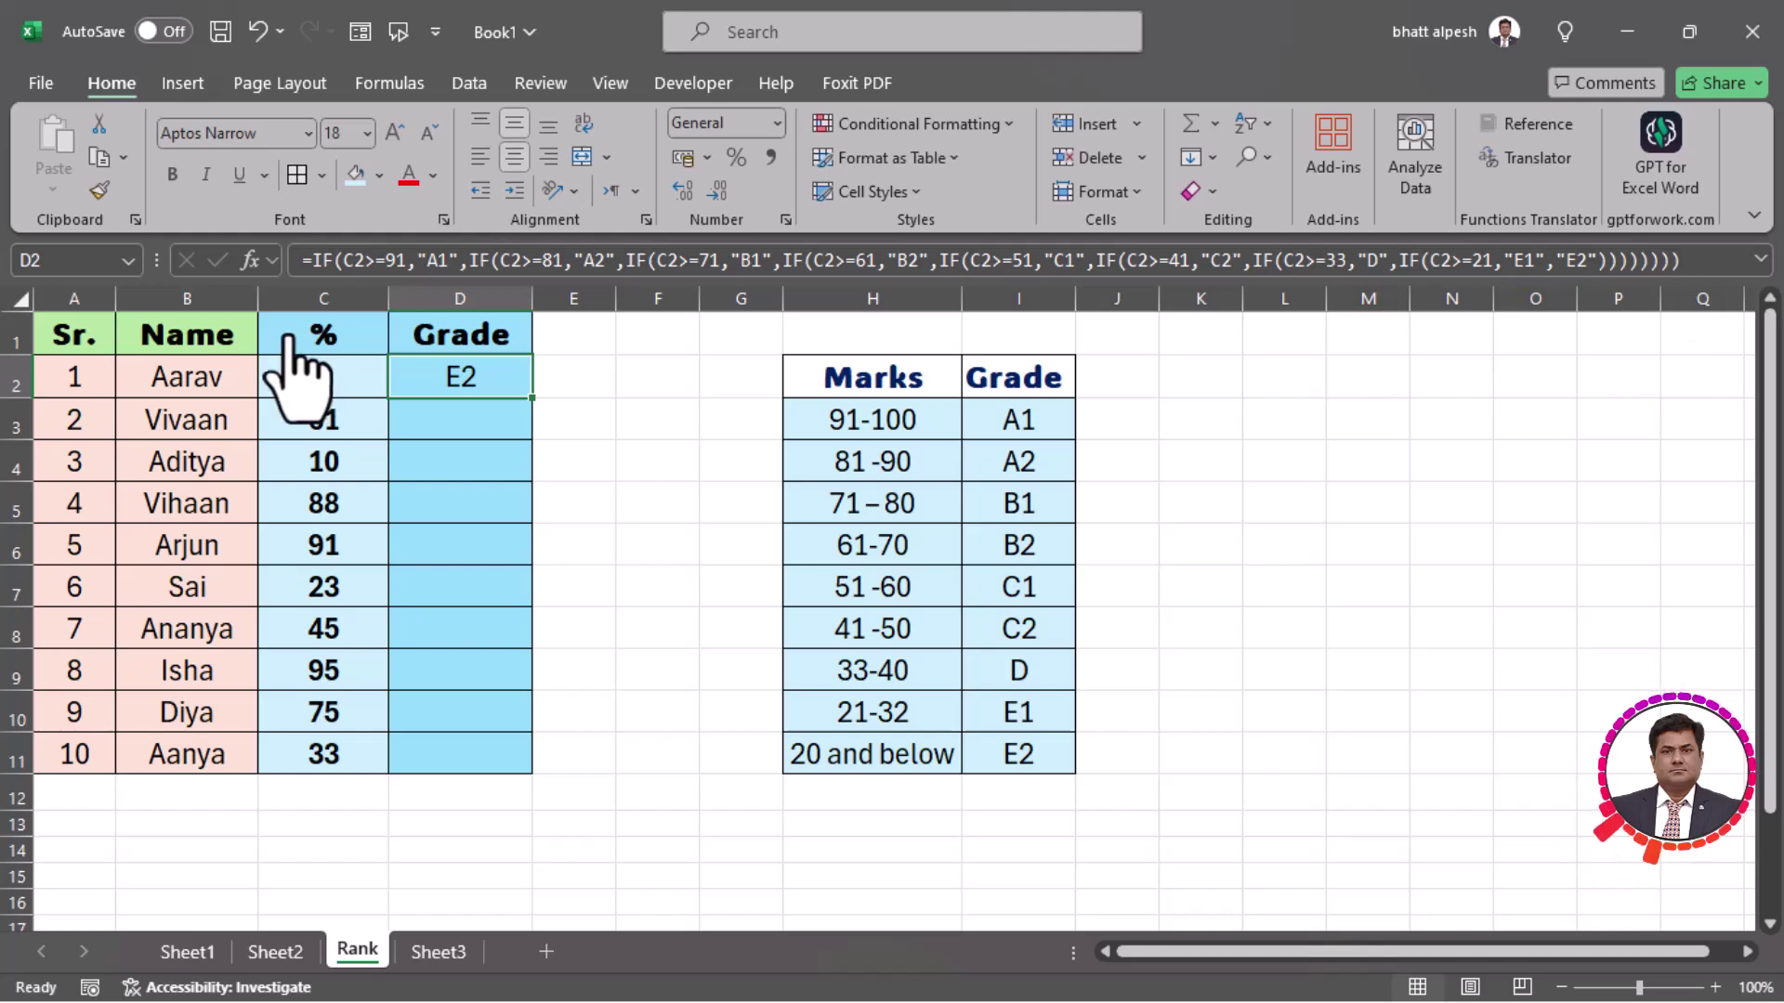
left_click(326, 389)
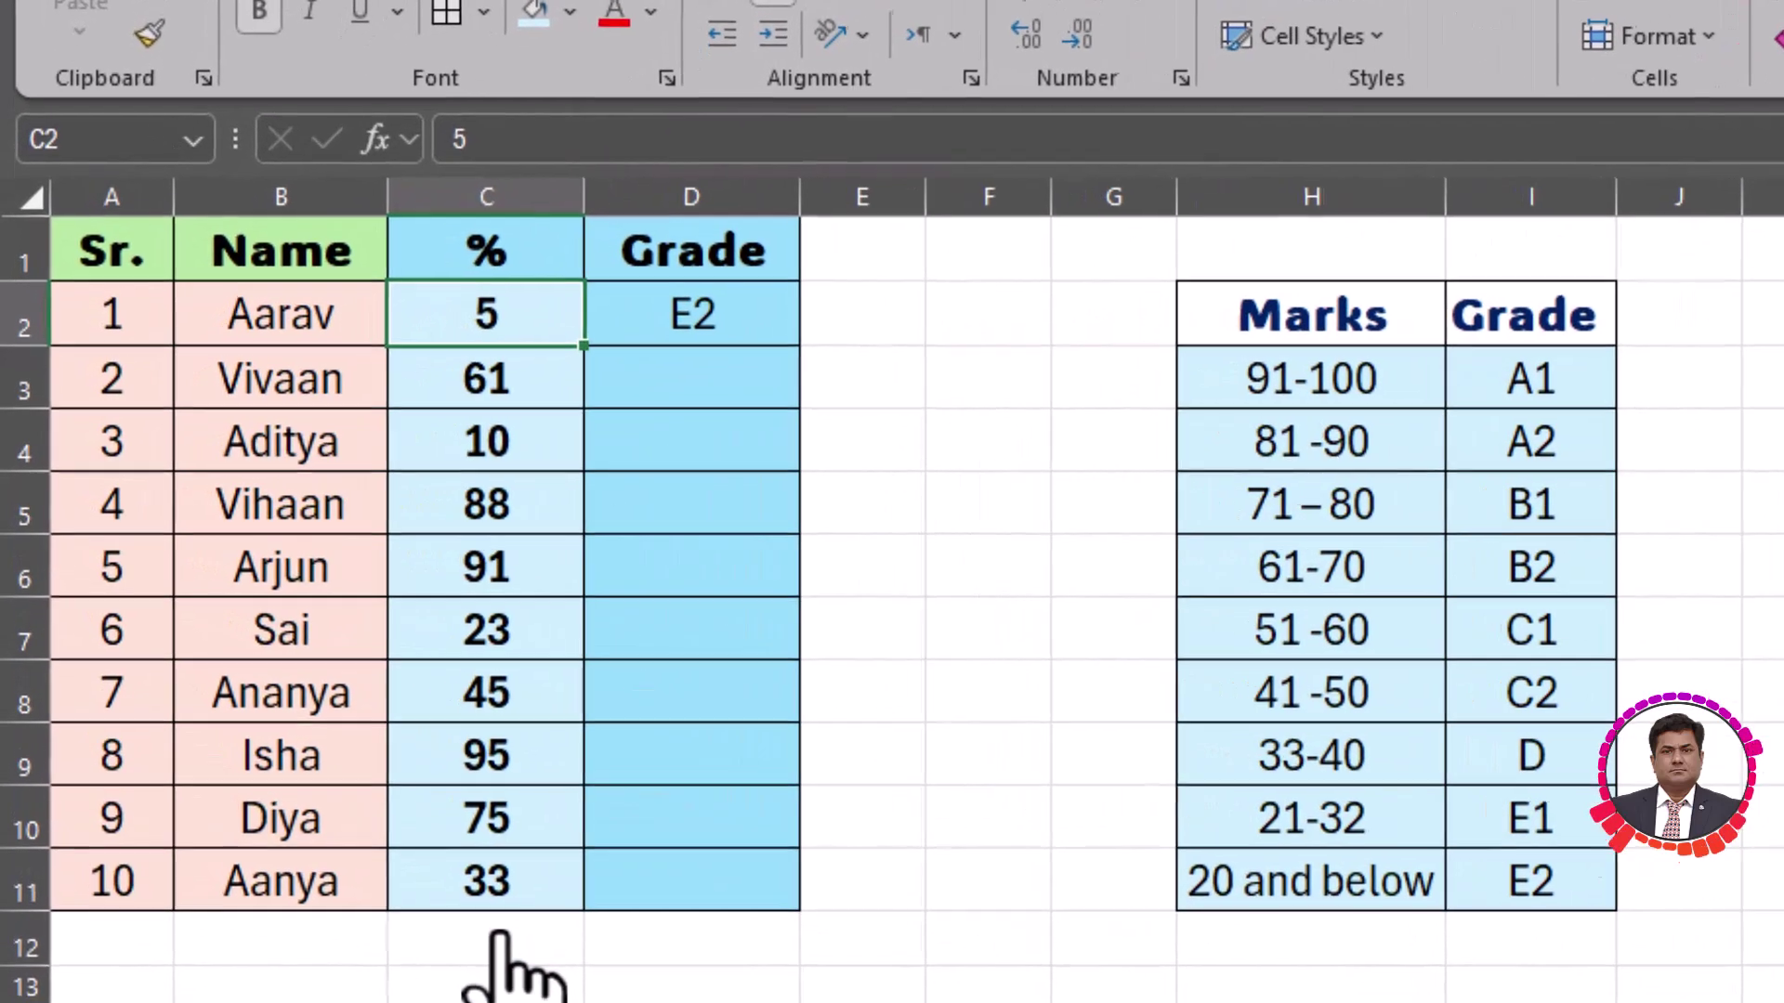
left_click(703, 320)
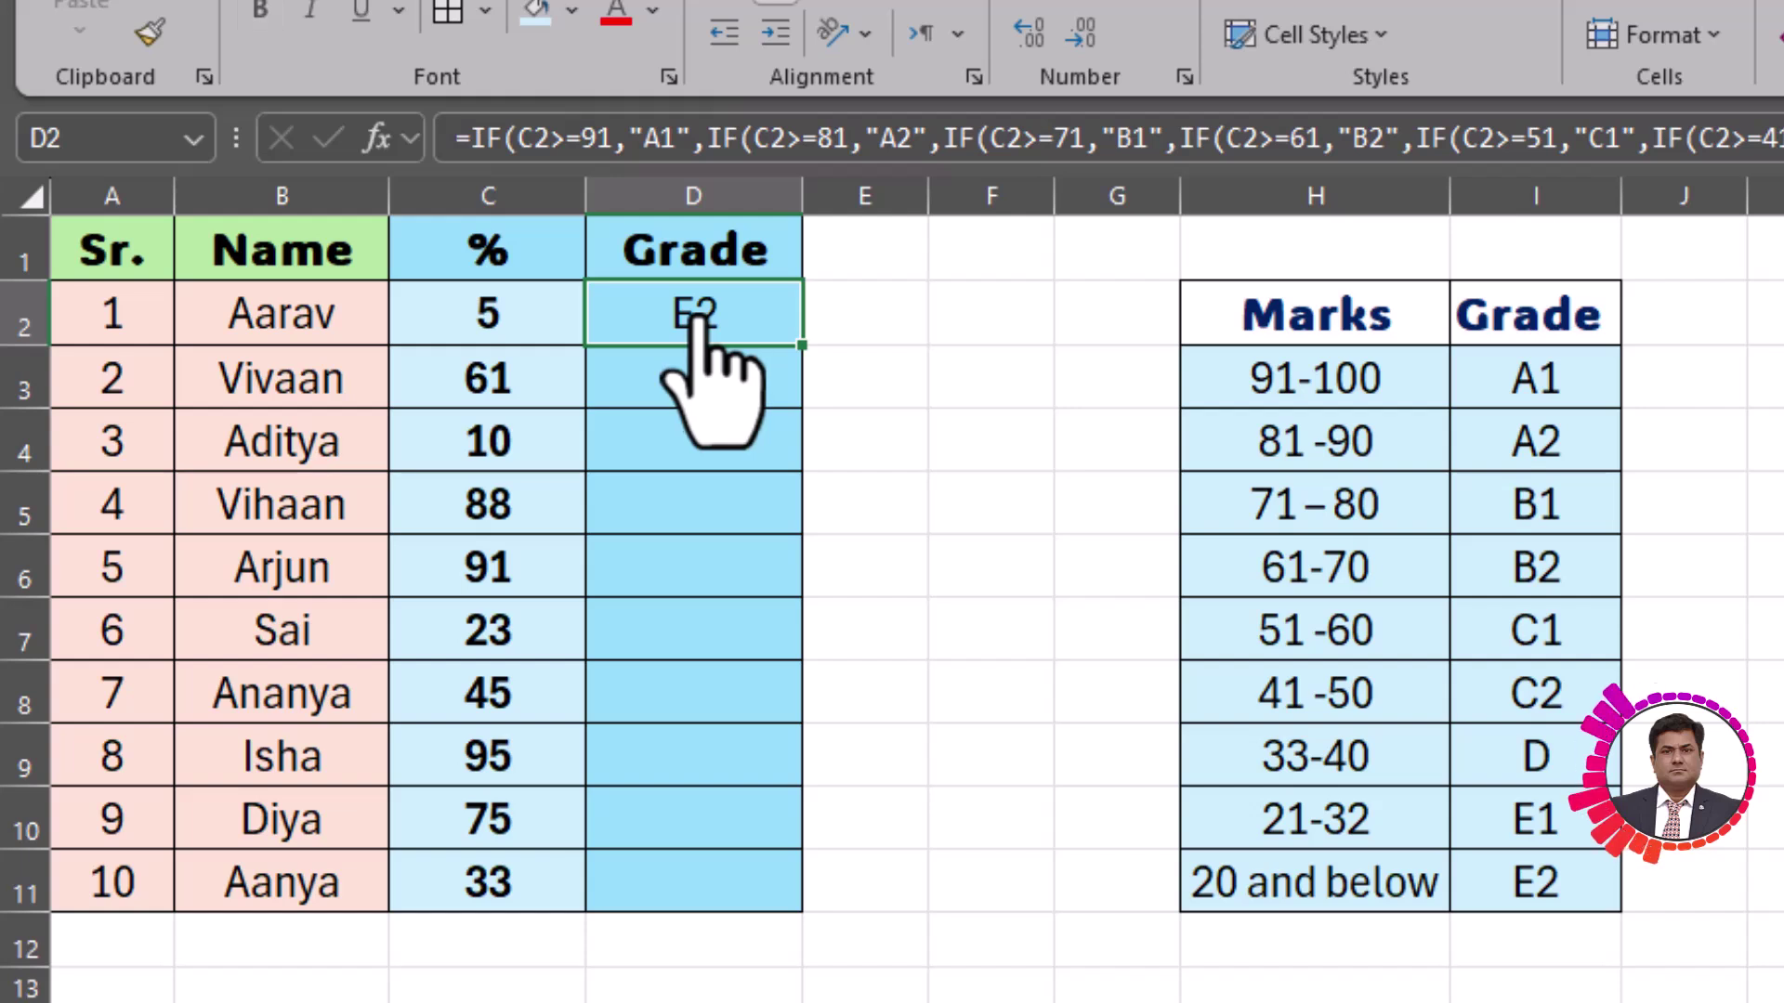
left_click_drag(801, 346, 784, 913)
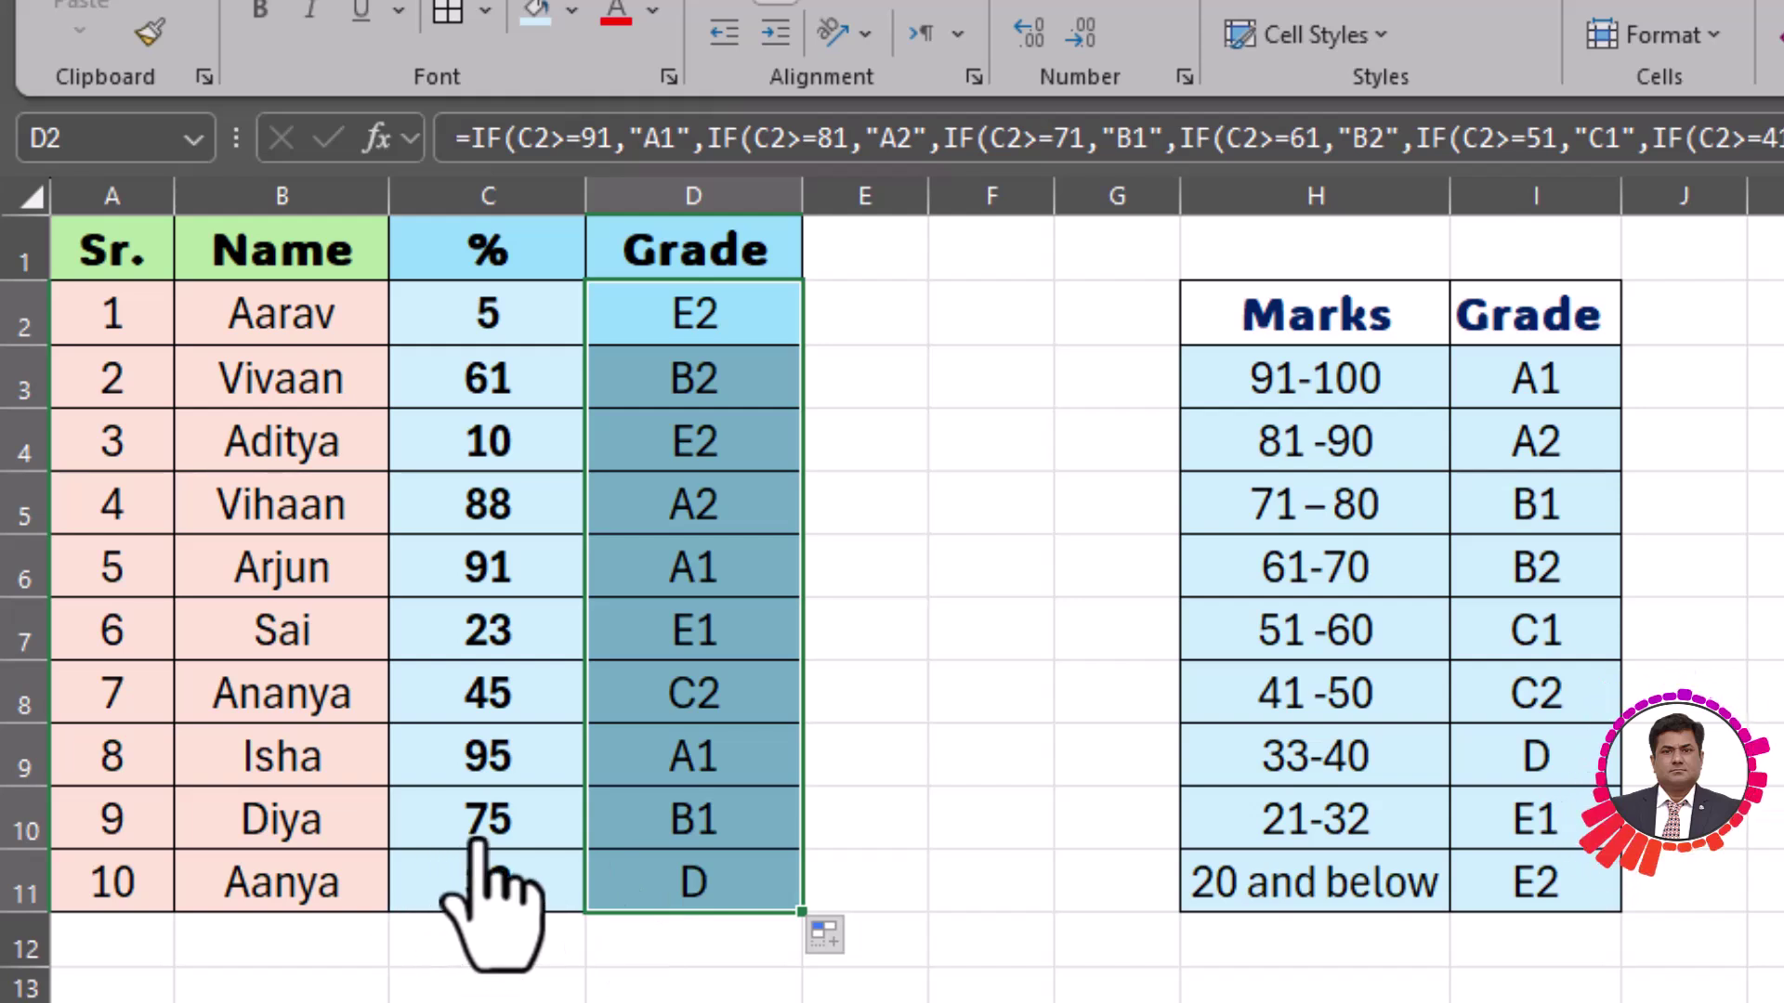
left_click(963, 783)
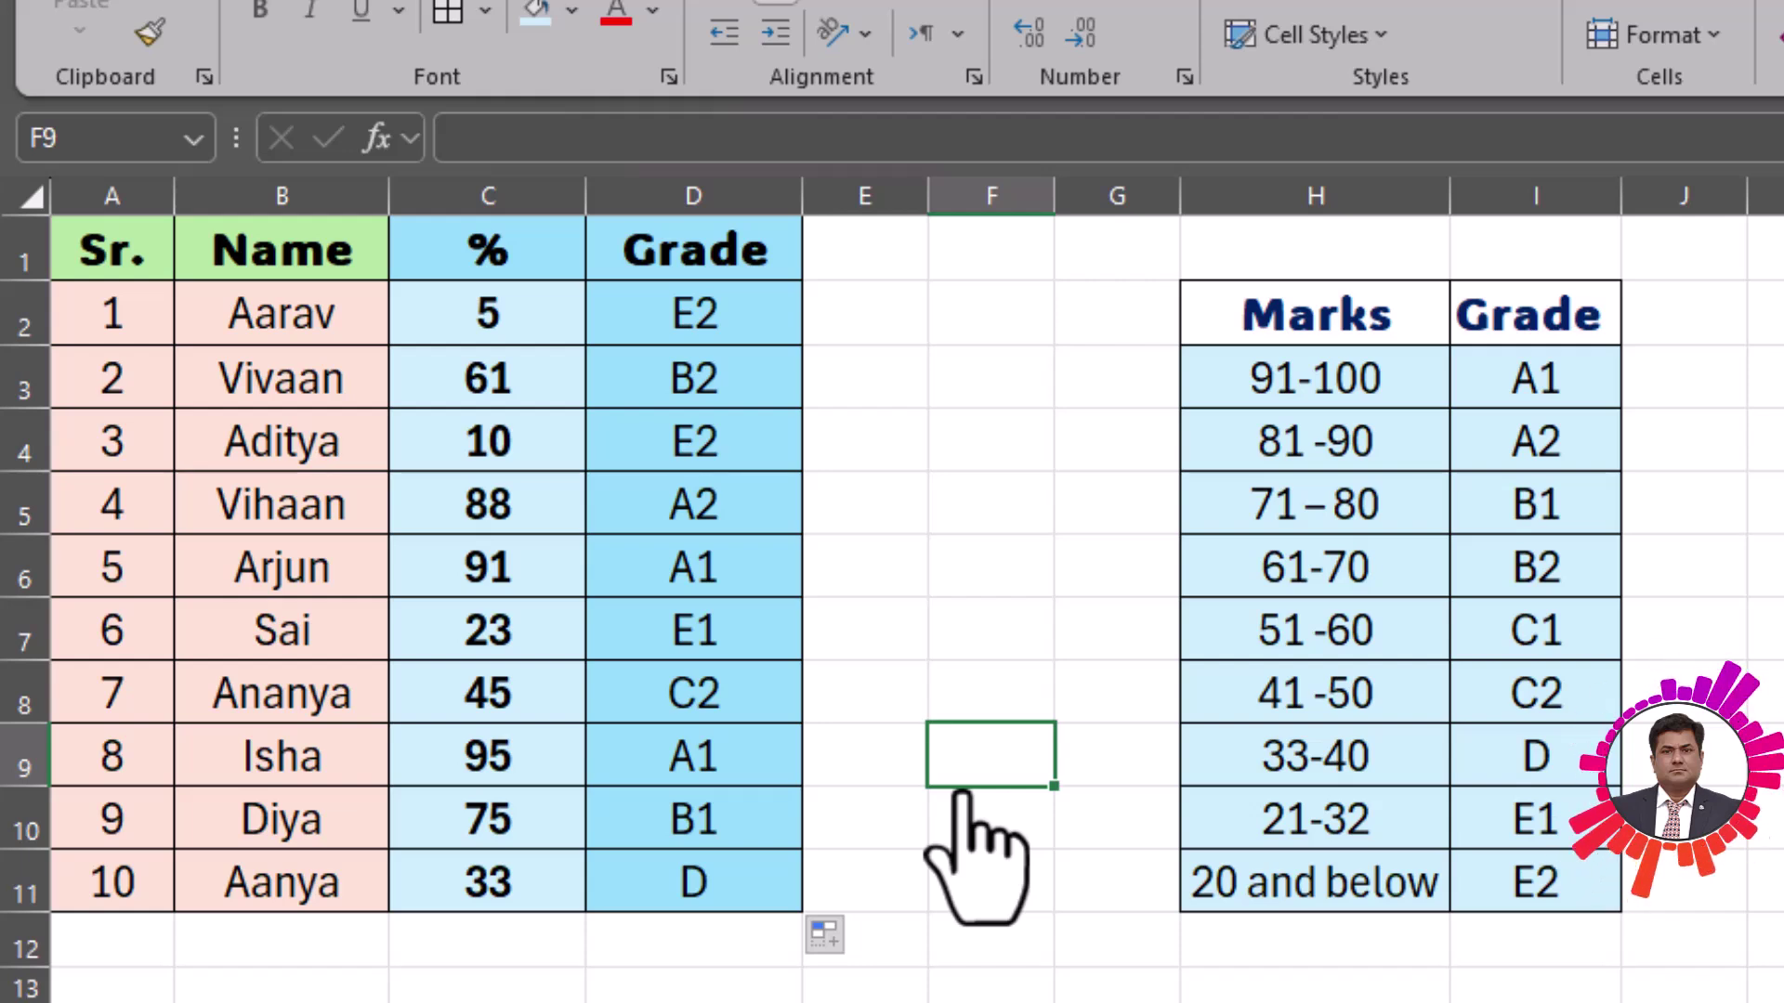